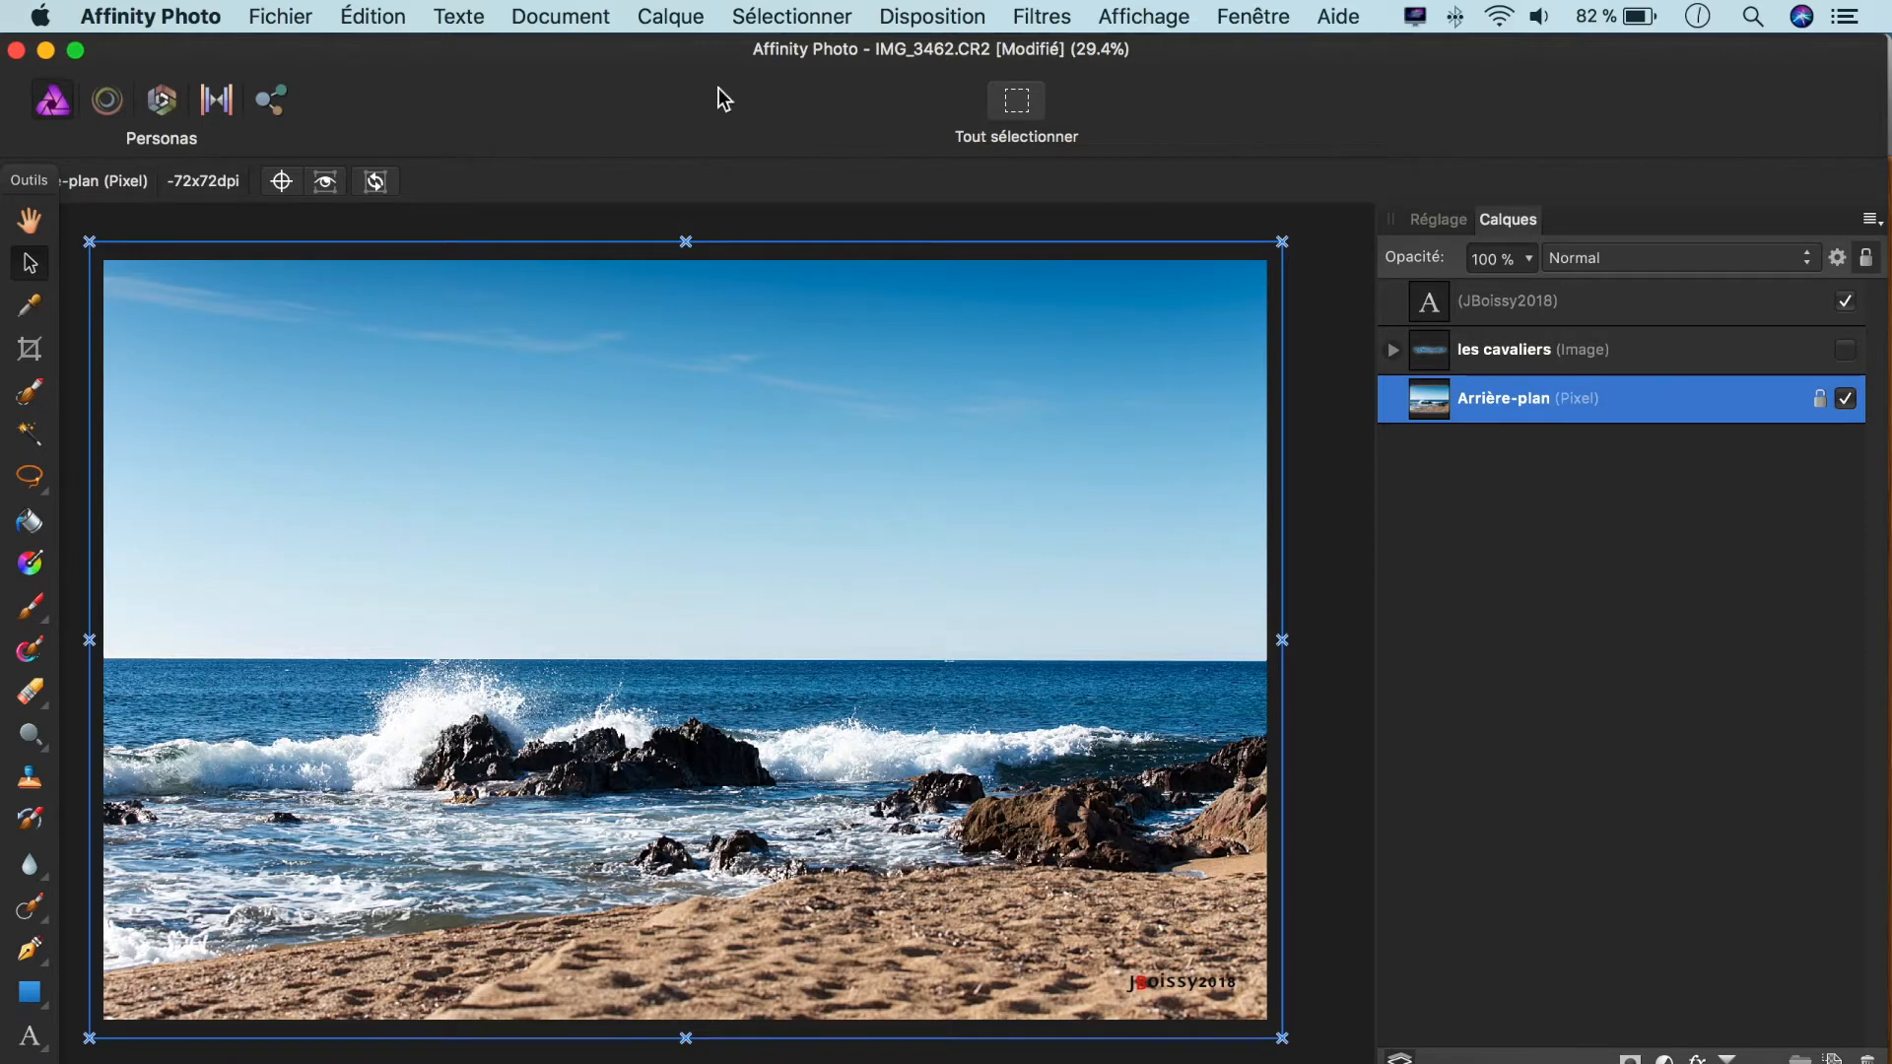
# Step: Rotate the whole document 90° clockwise and back 90° counterclockwise
pyautogui.click(610, 30)
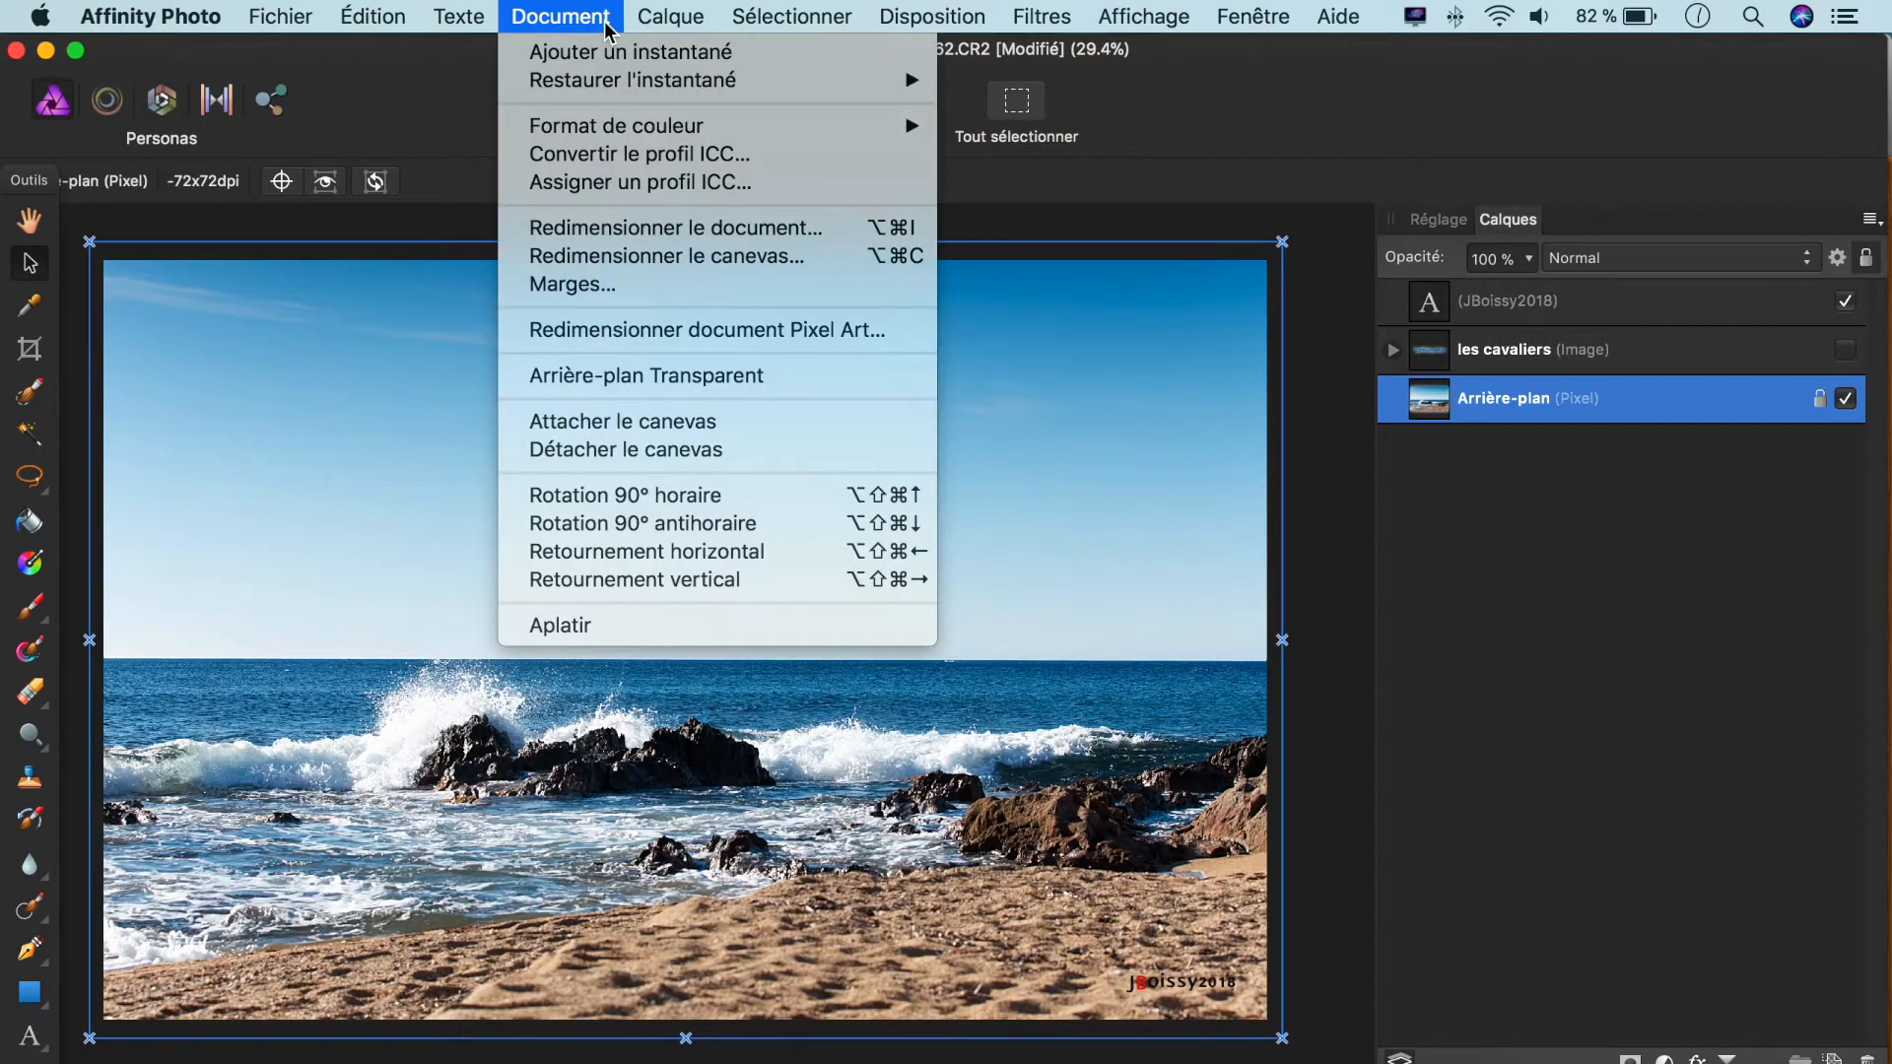
pyautogui.click(640, 496)
pyautogui.click(588, 18)
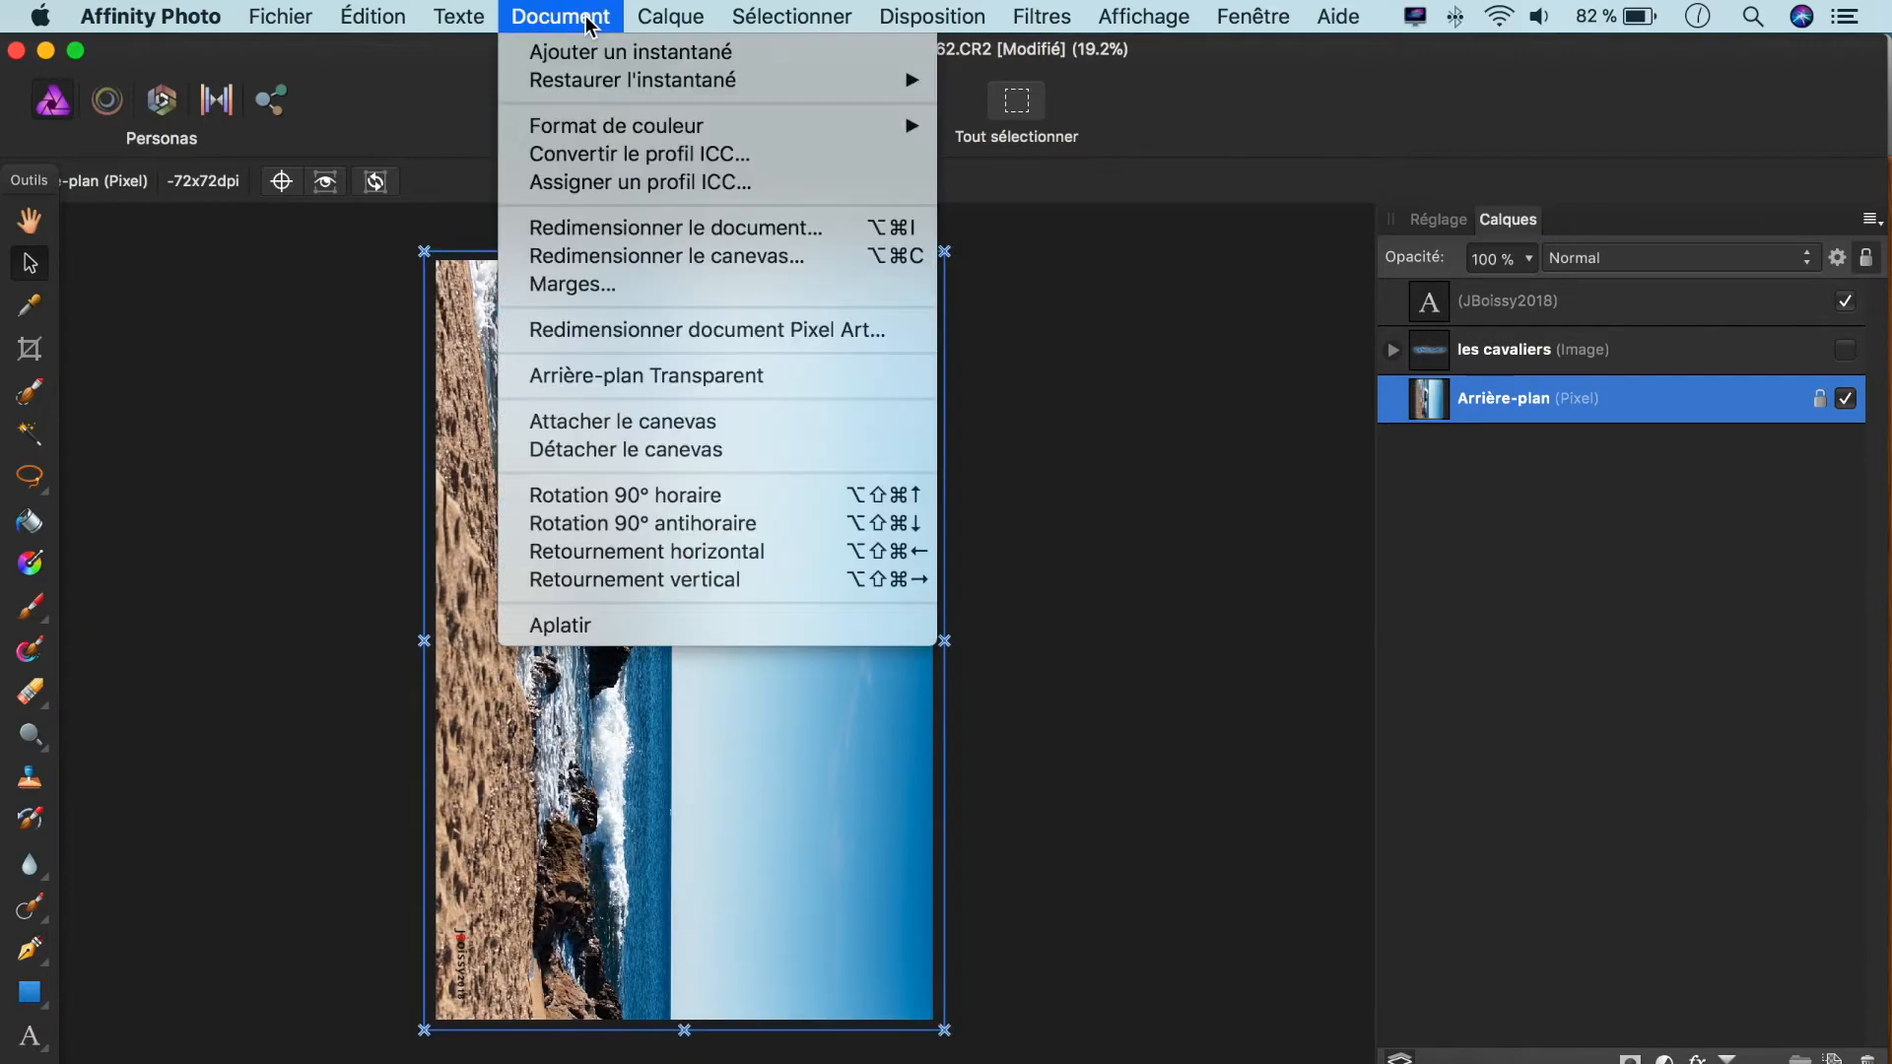
pyautogui.click(625, 523)
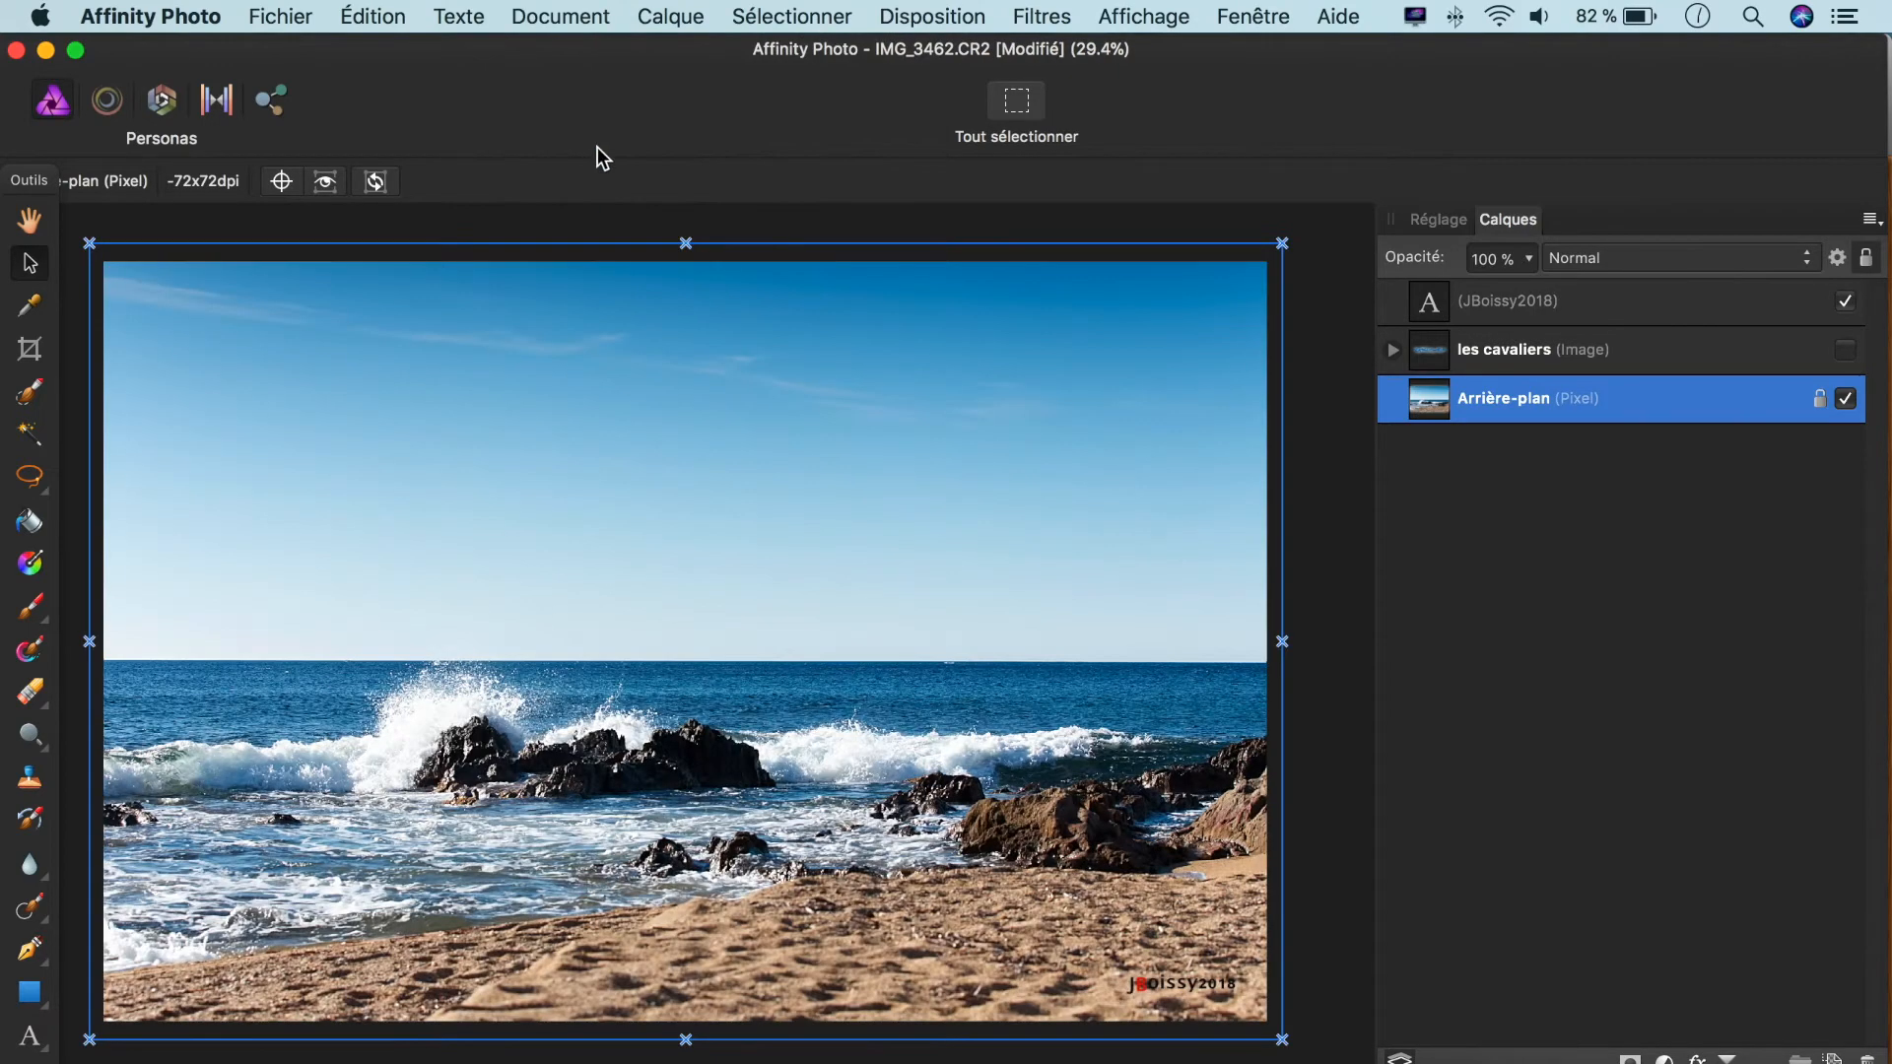
# Step: Flip the document horizontally and vertically, and apply both flips again to restore its original orientation
pyautogui.click(591, 21)
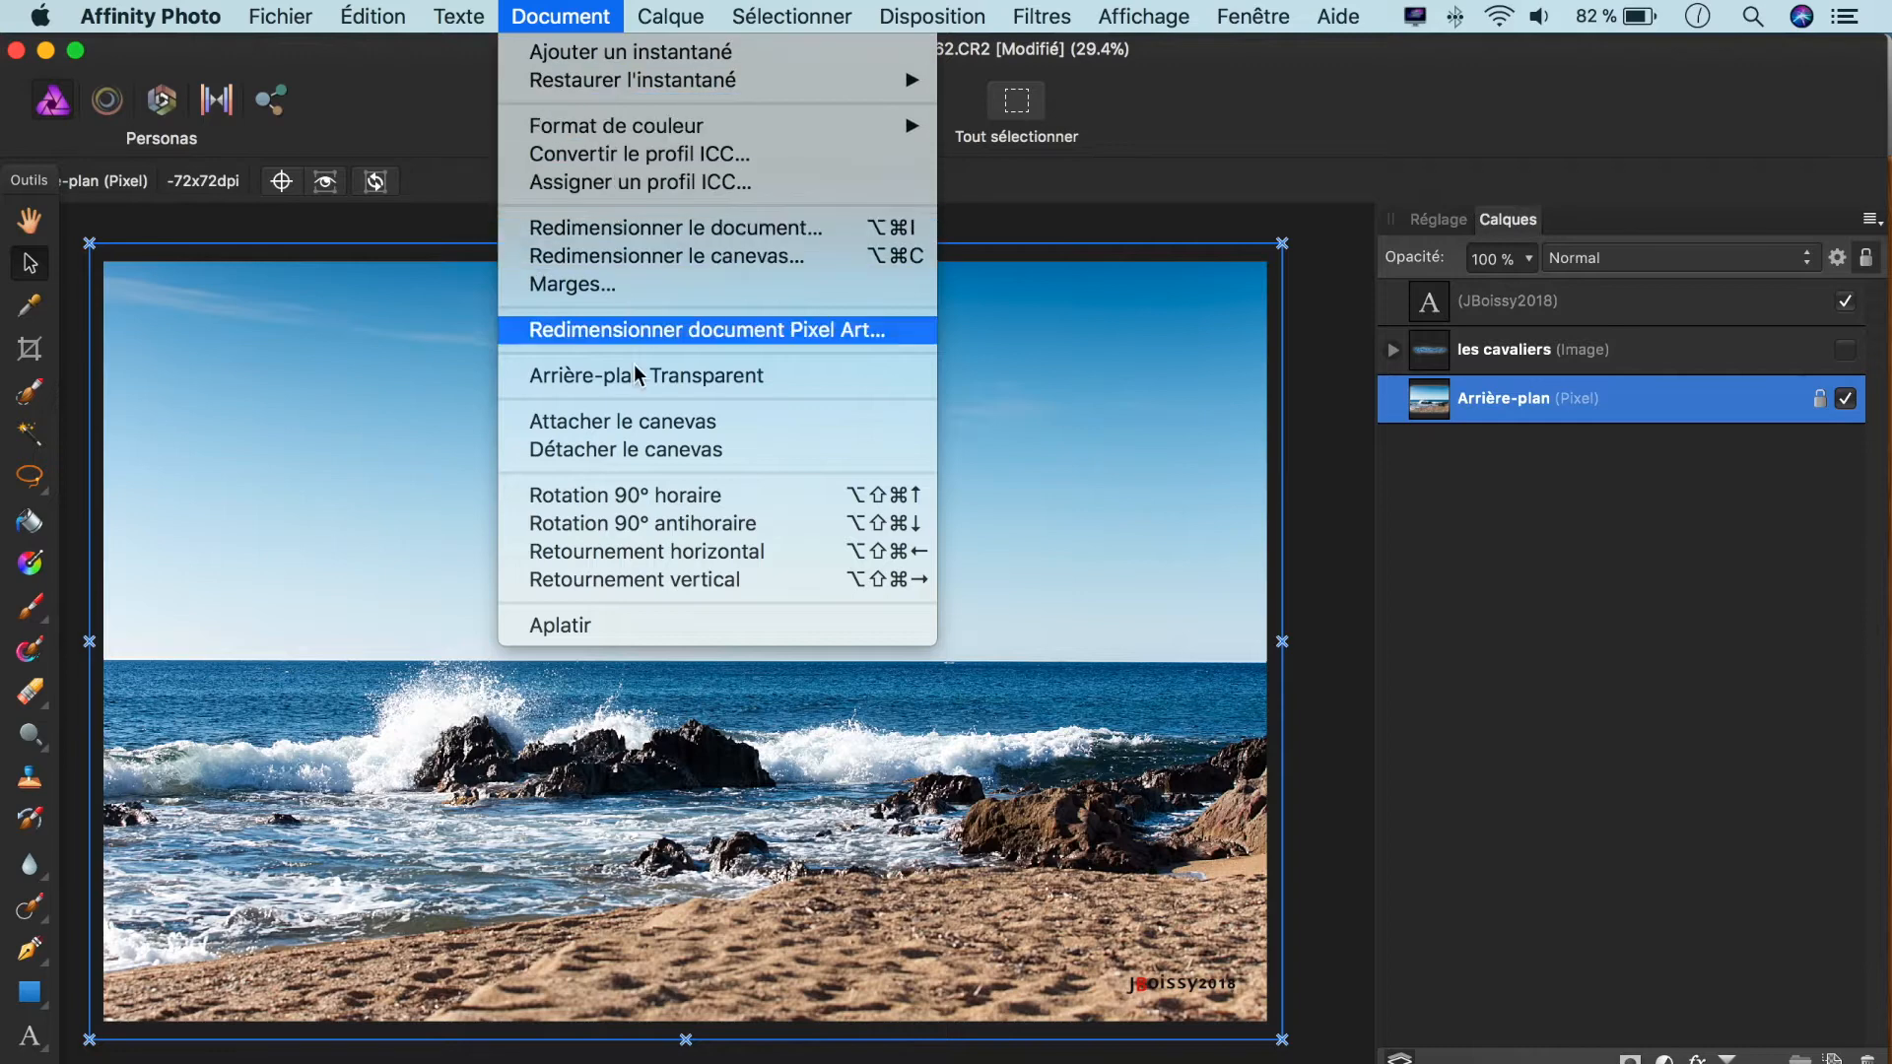
pyautogui.click(650, 552)
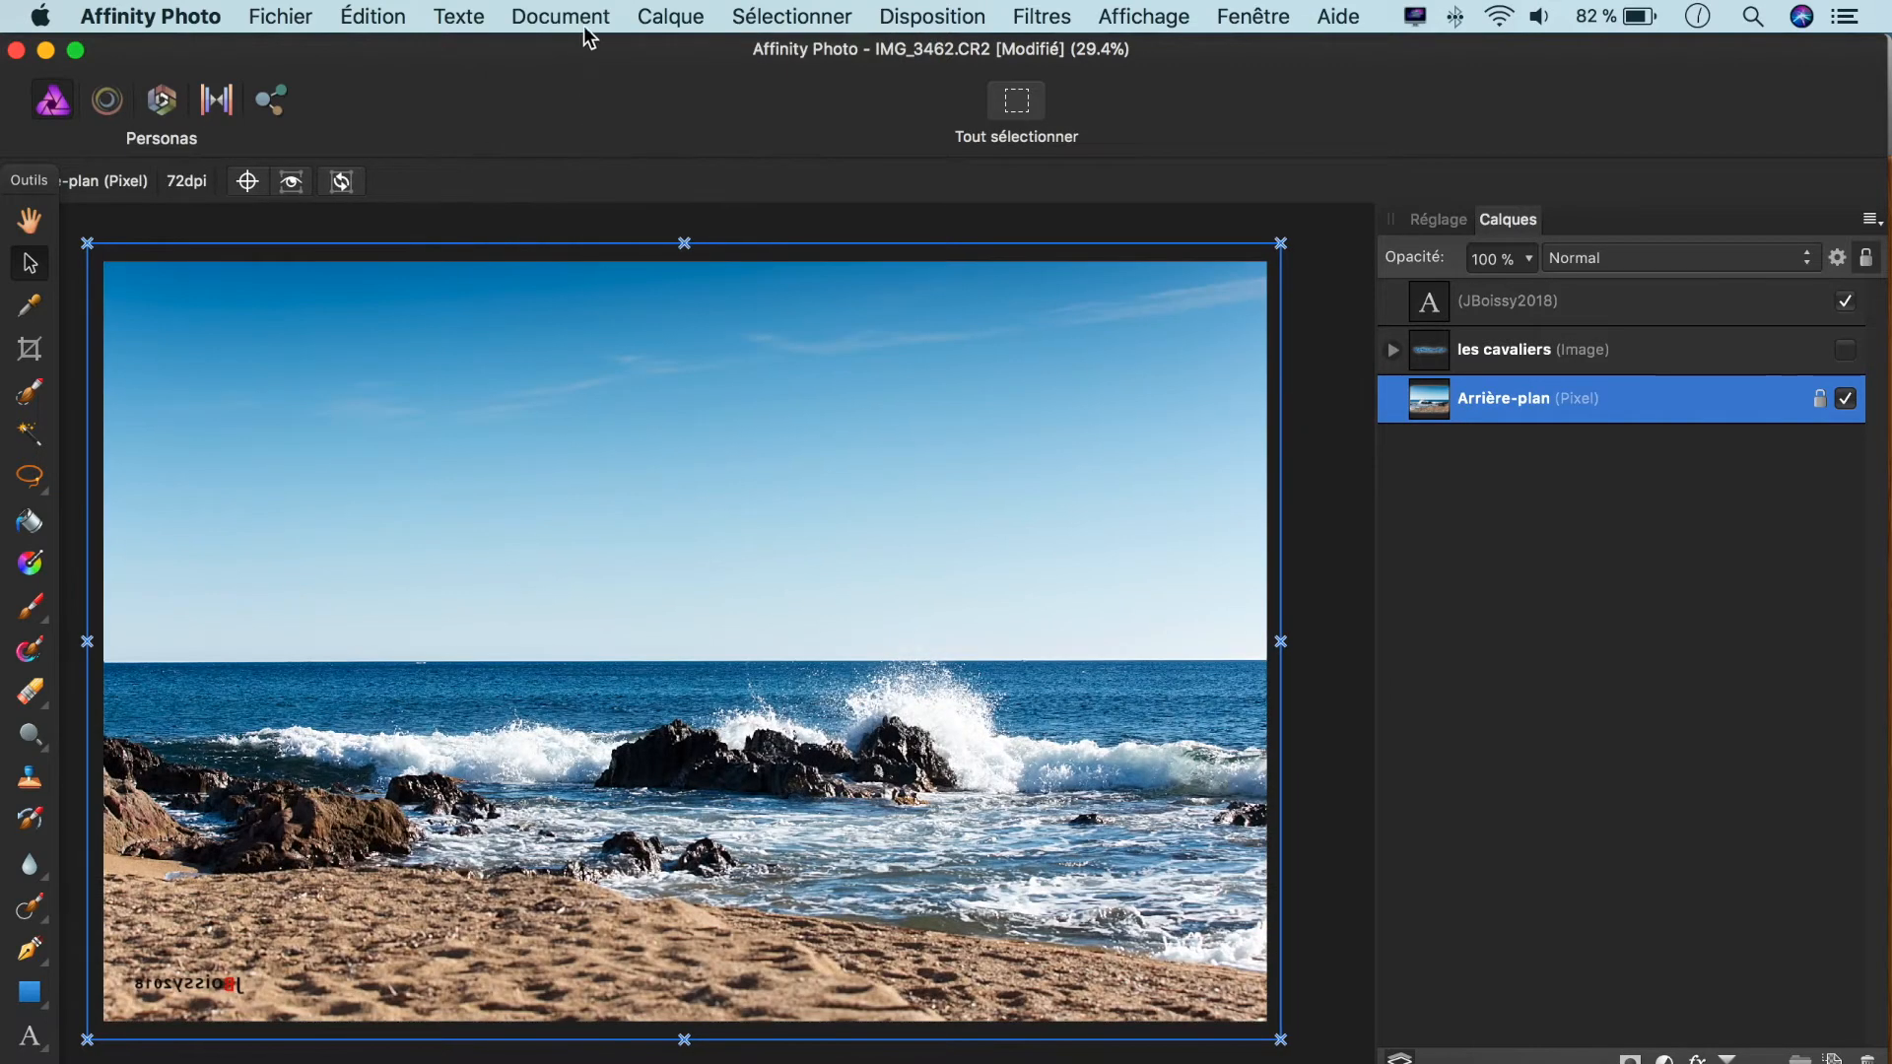
pyautogui.click(589, 28)
pyautogui.click(649, 577)
pyautogui.click(570, 18)
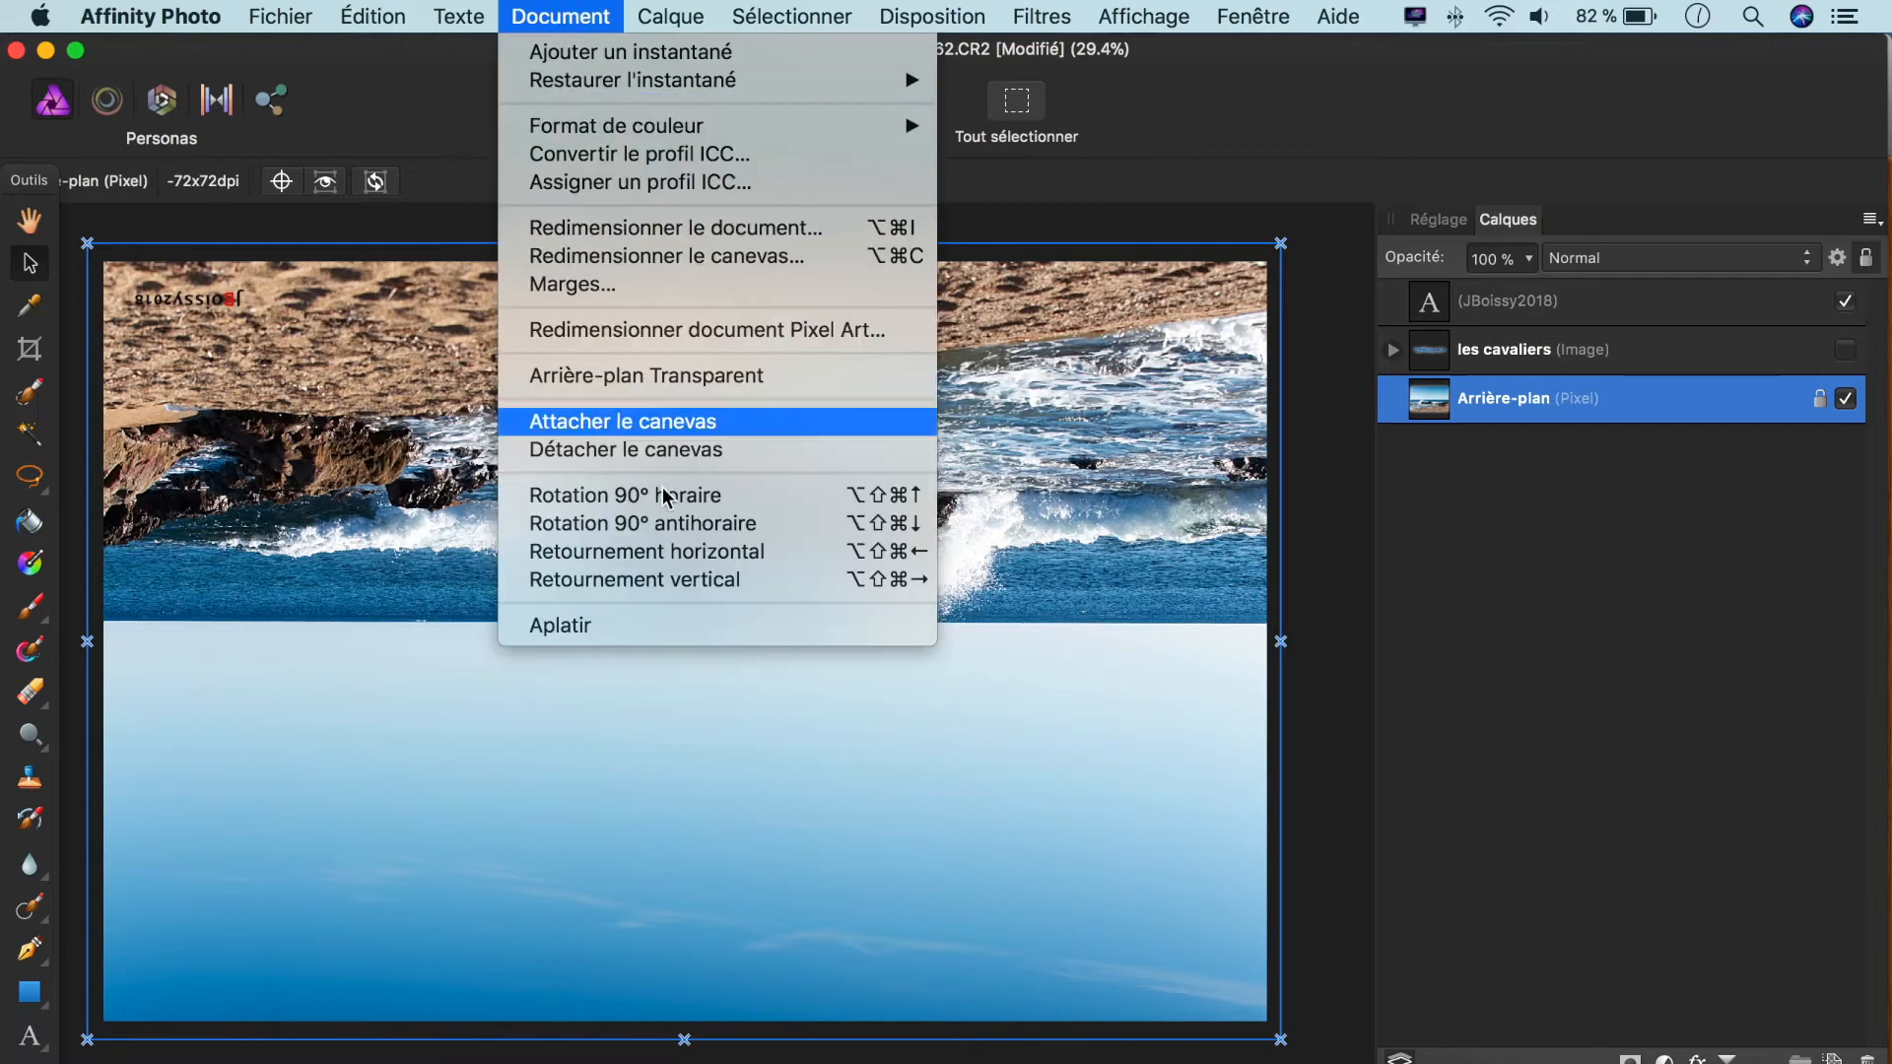
pyautogui.click(667, 552)
pyautogui.click(588, 19)
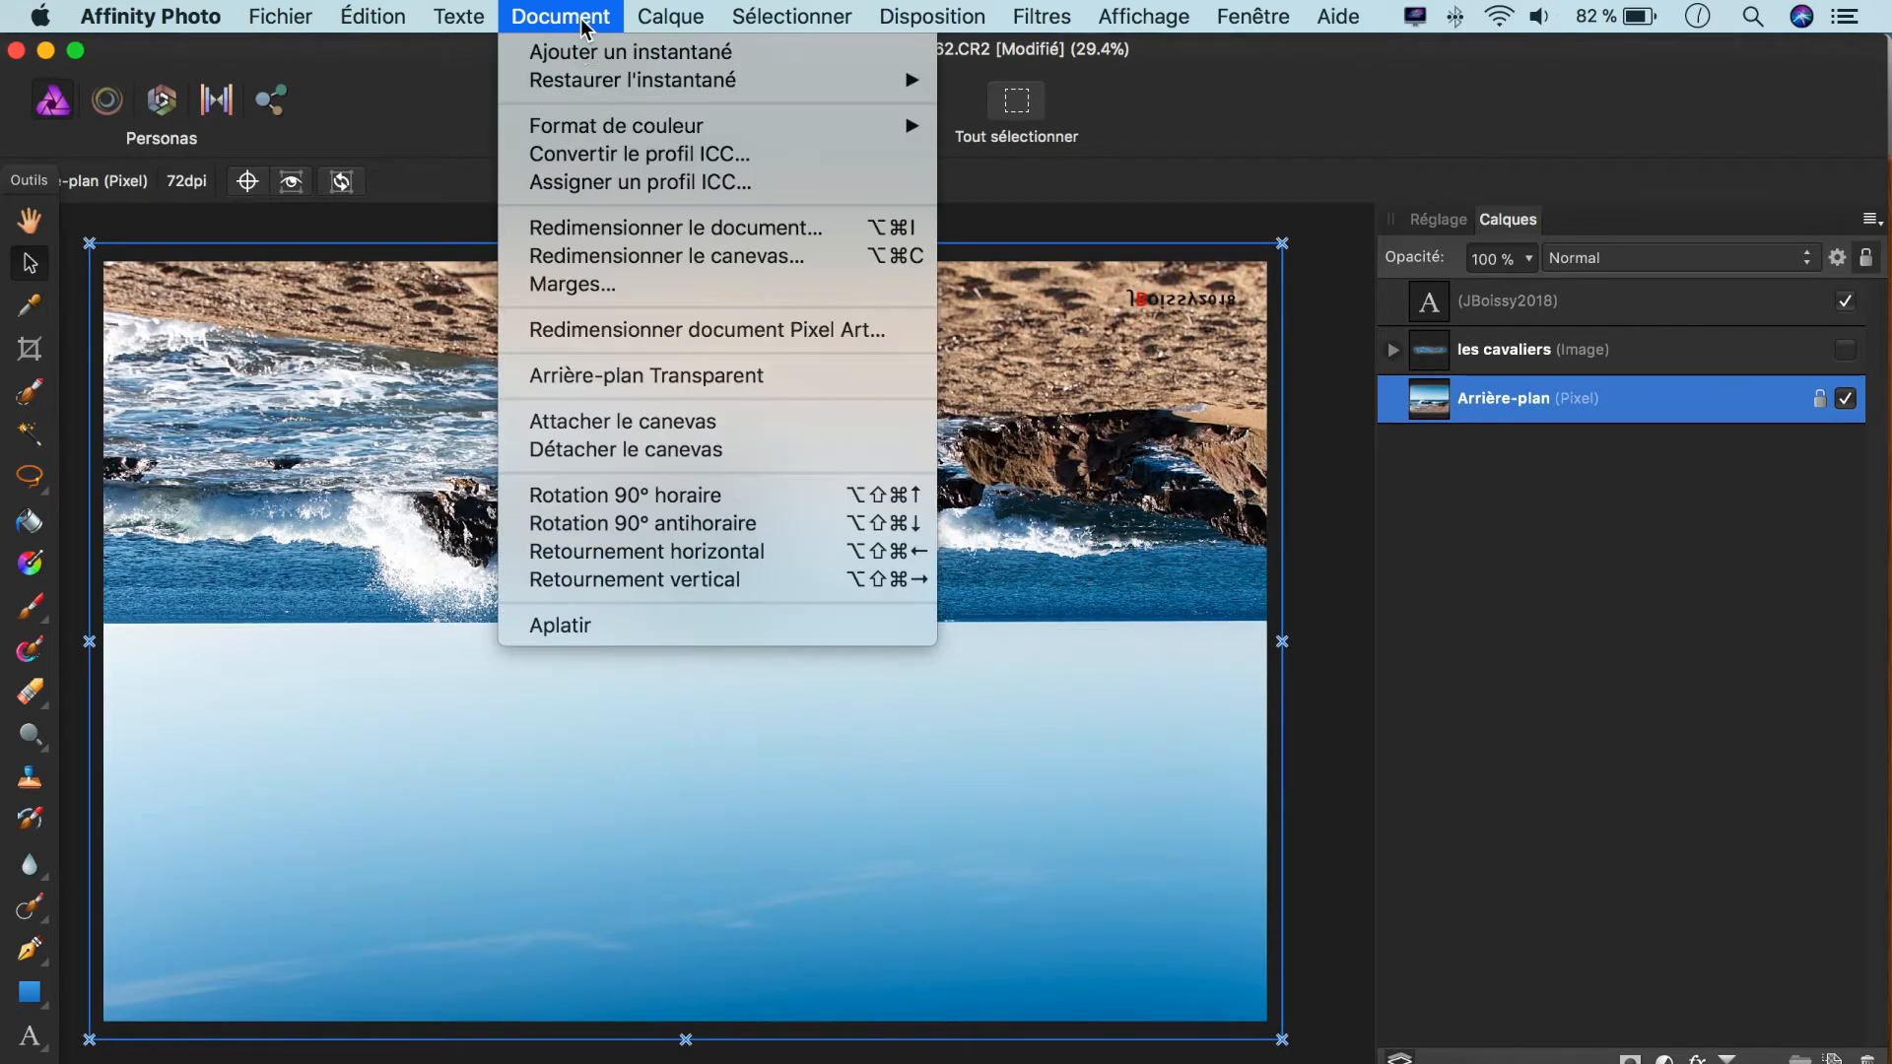
pyautogui.click(676, 580)
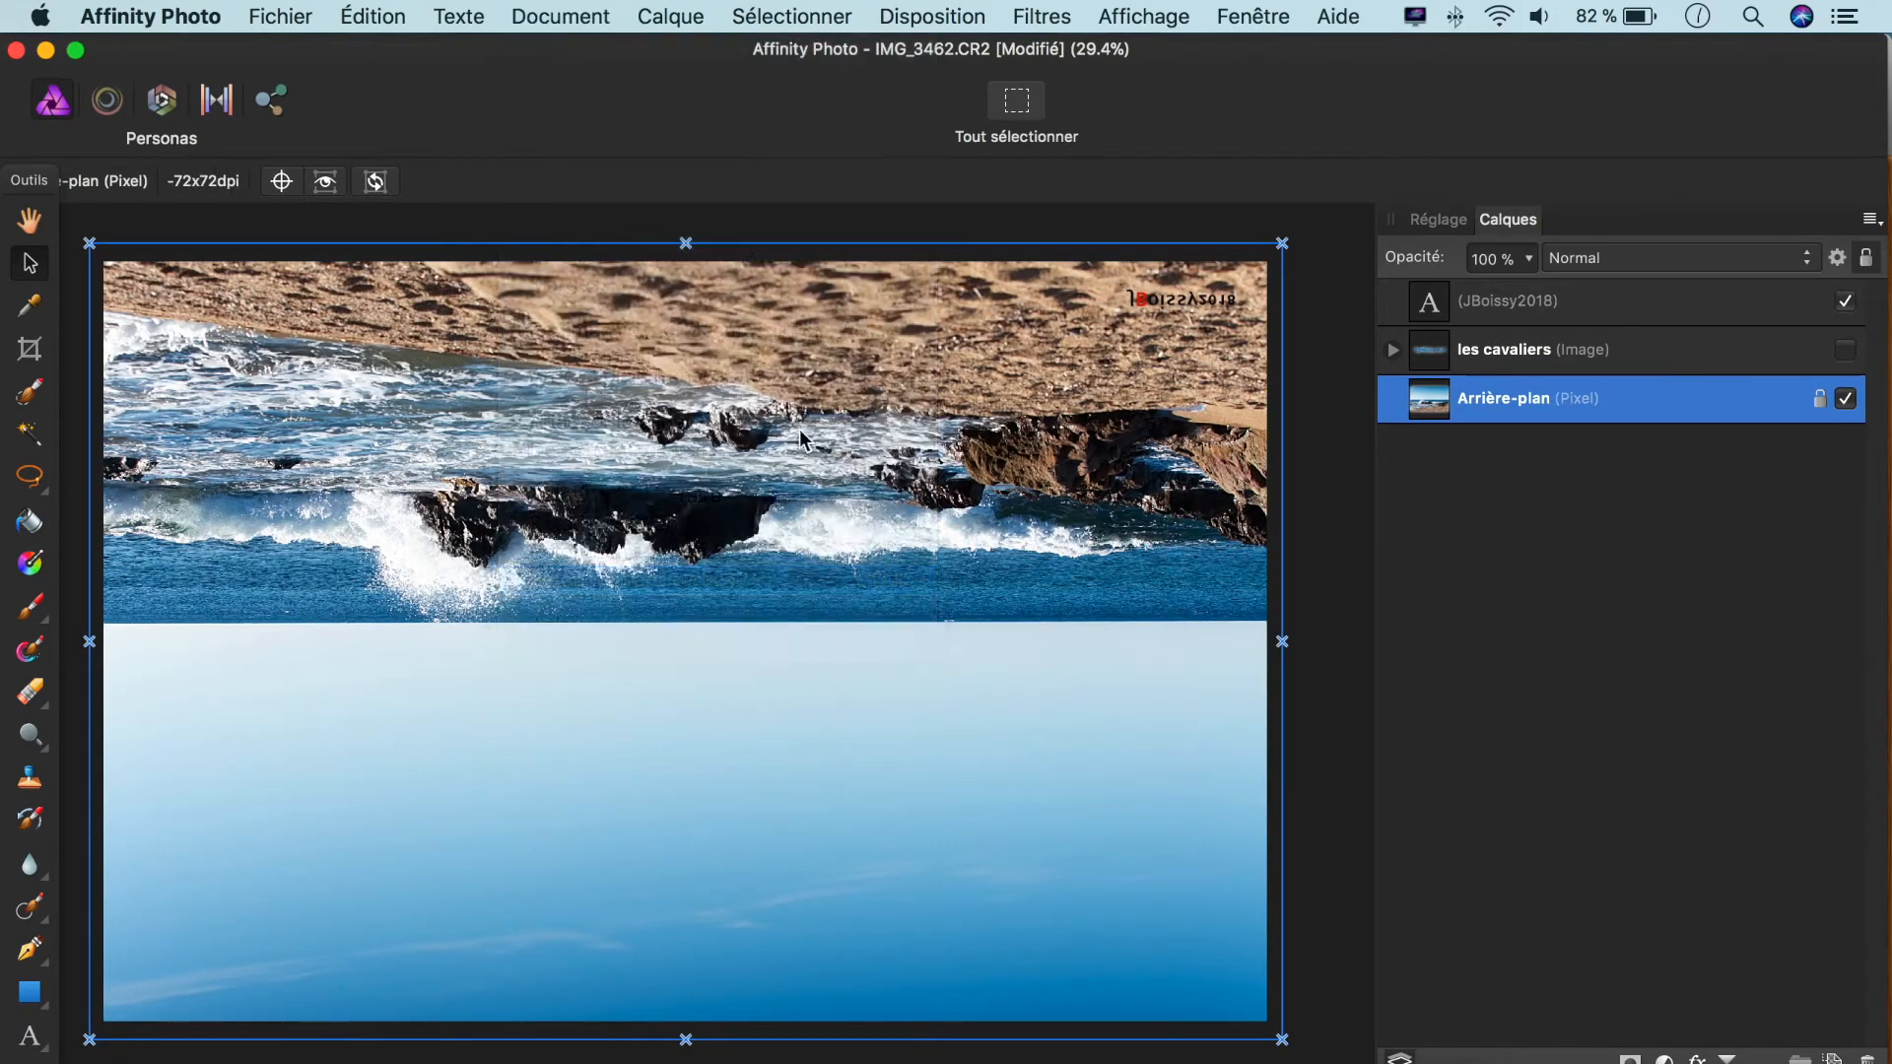
pyautogui.click(917, 17)
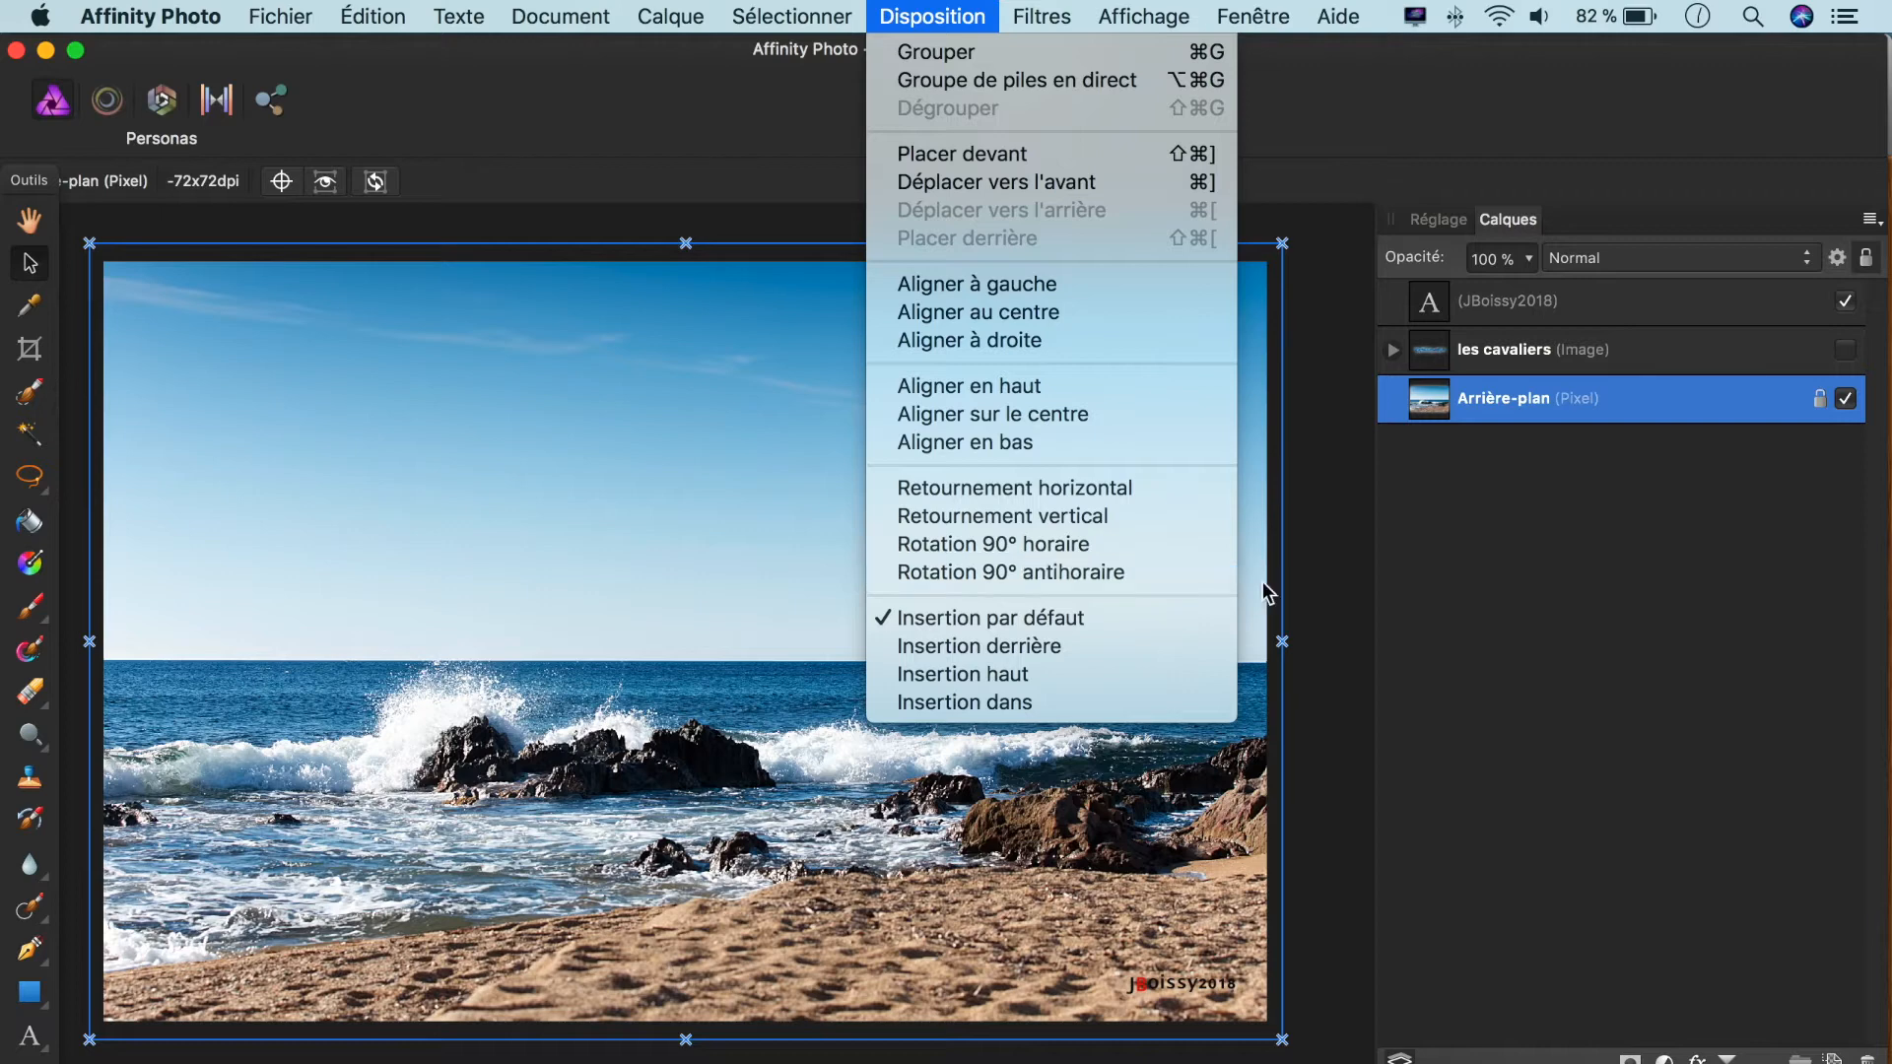
pyautogui.click(1487, 585)
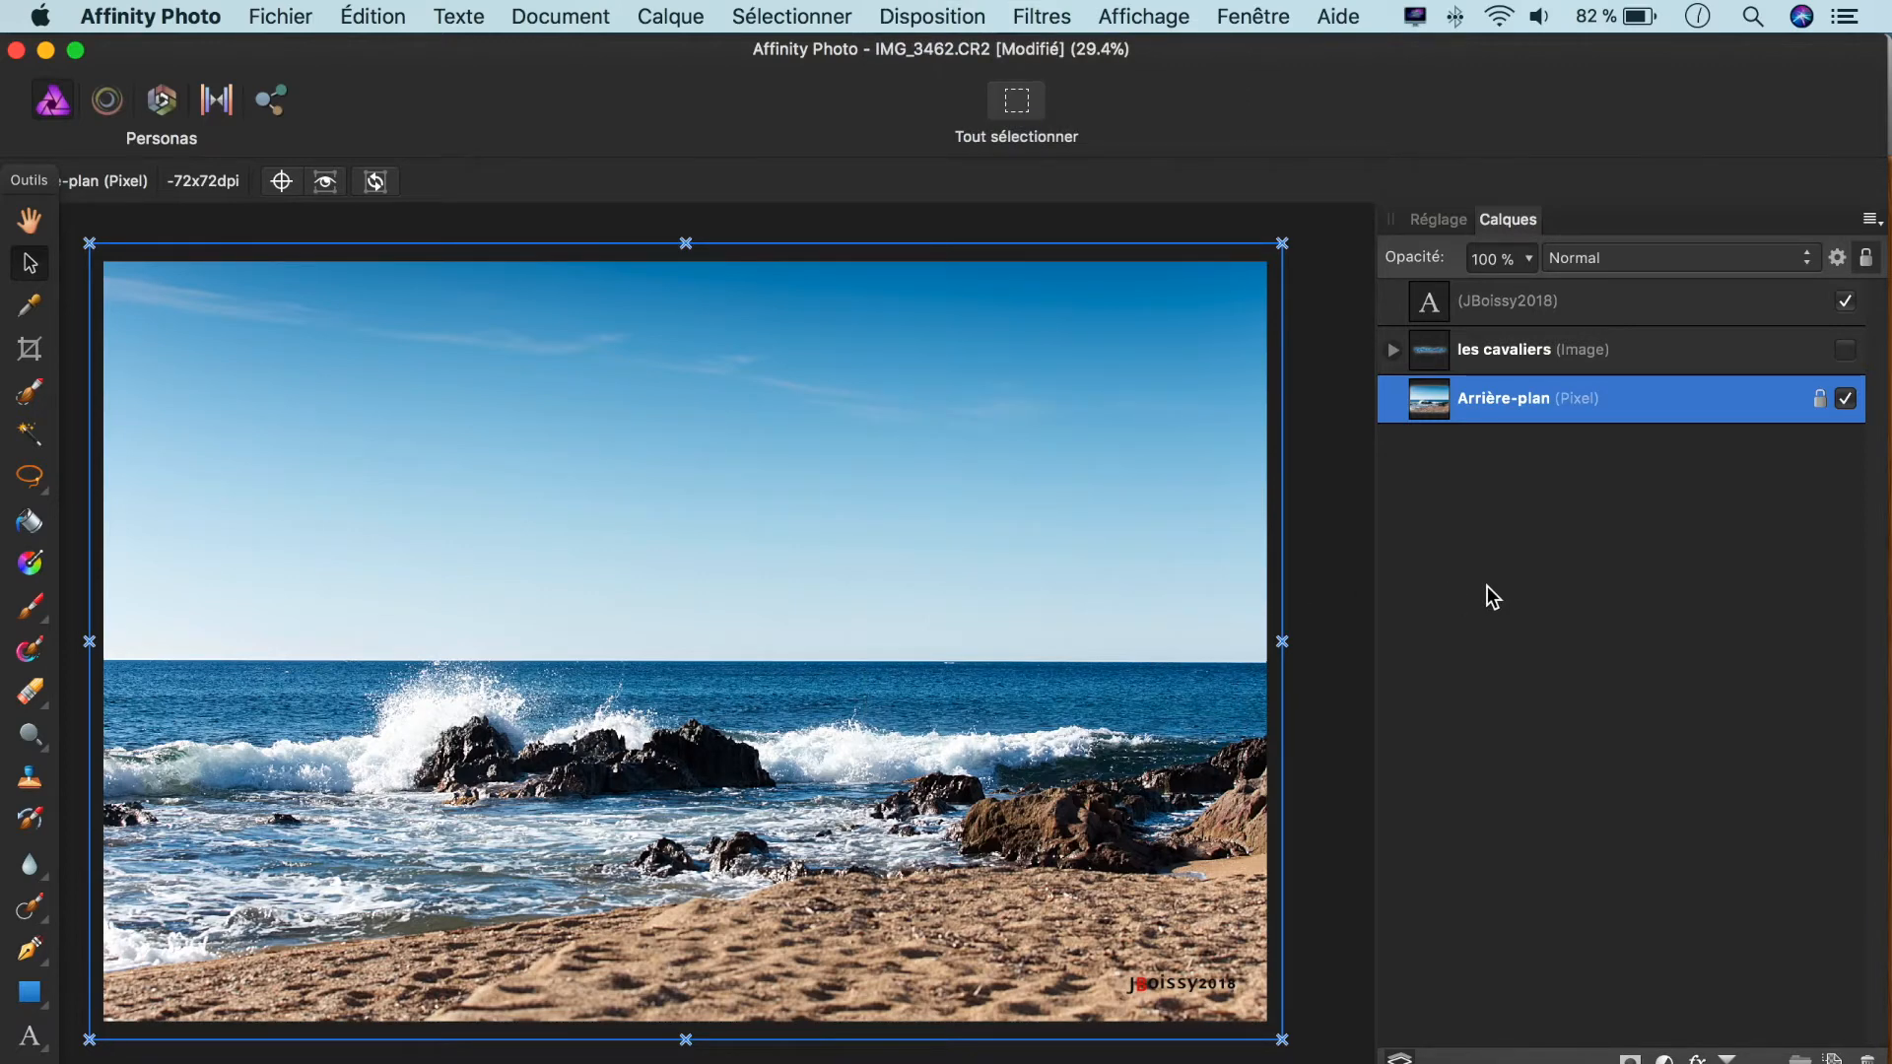
# Step: Zoom in on the seascape, zoom back out, and fit the image to the window
pyautogui.click(1171, 18)
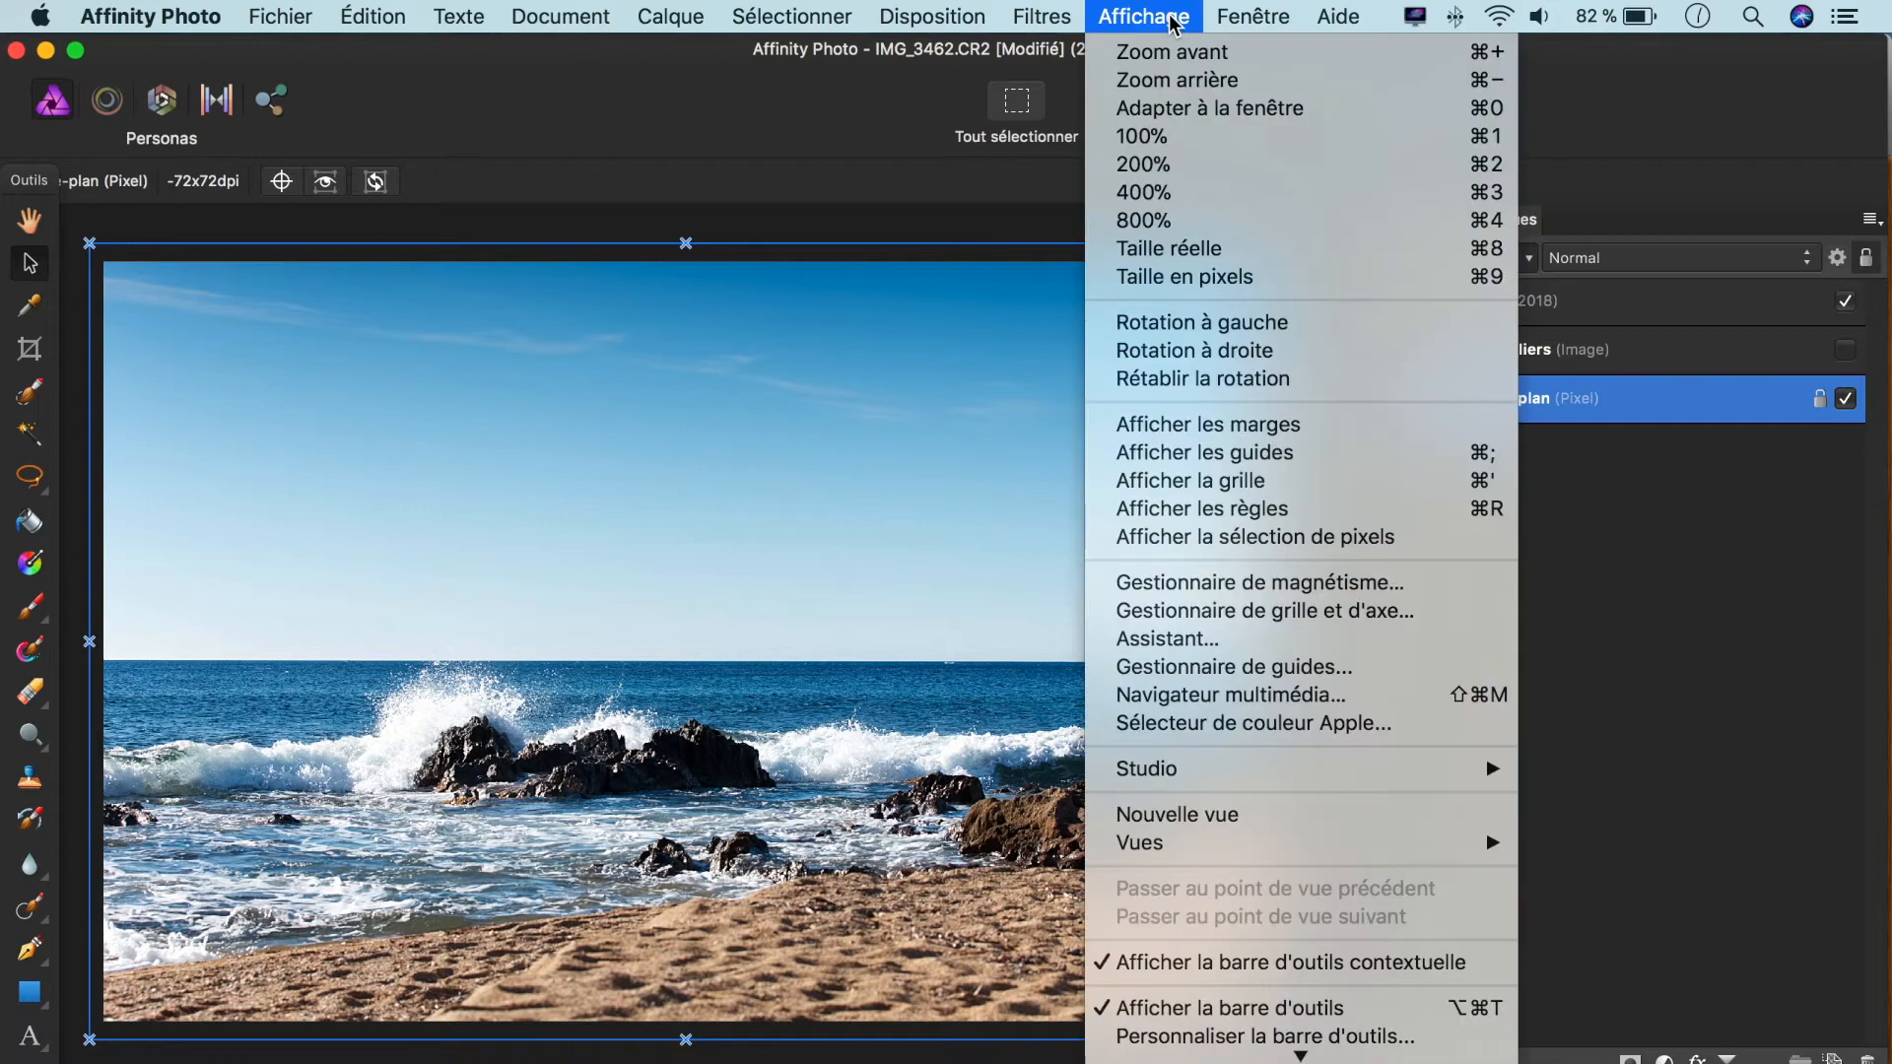
pyautogui.click(1169, 52)
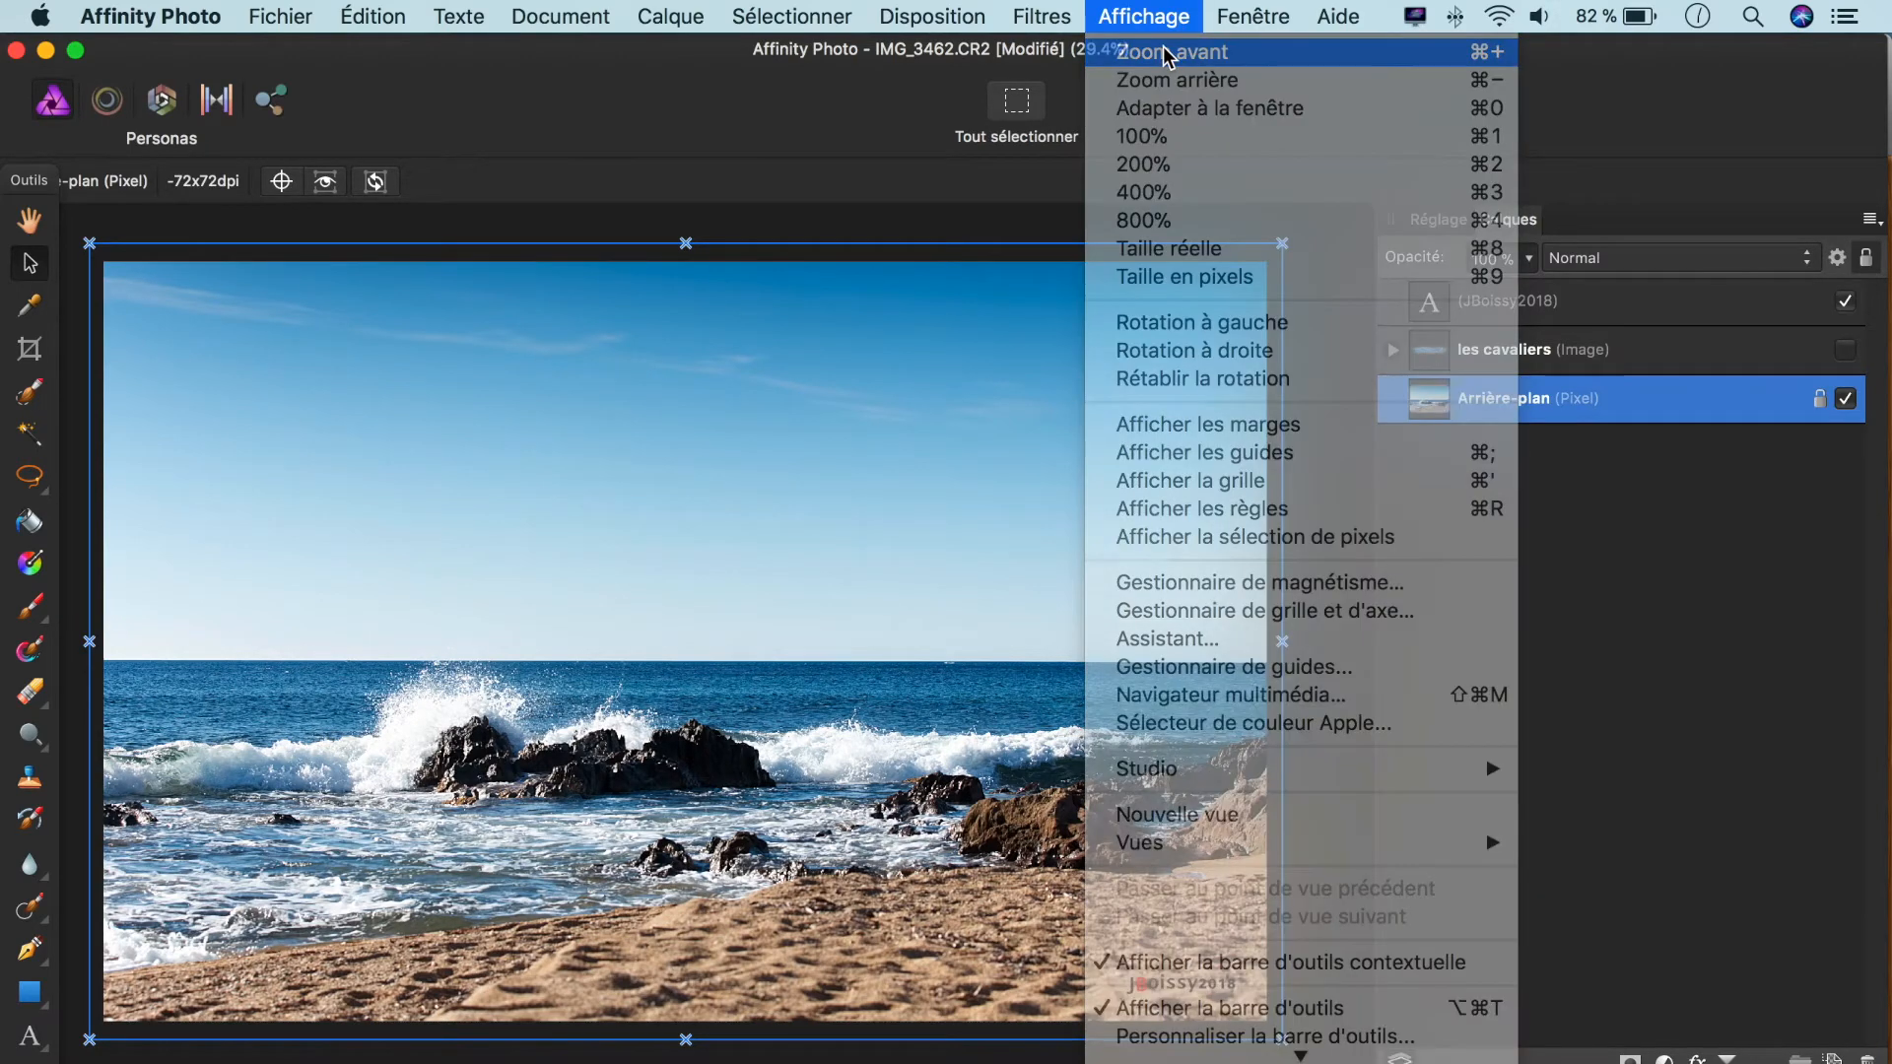
pyautogui.click(1167, 21)
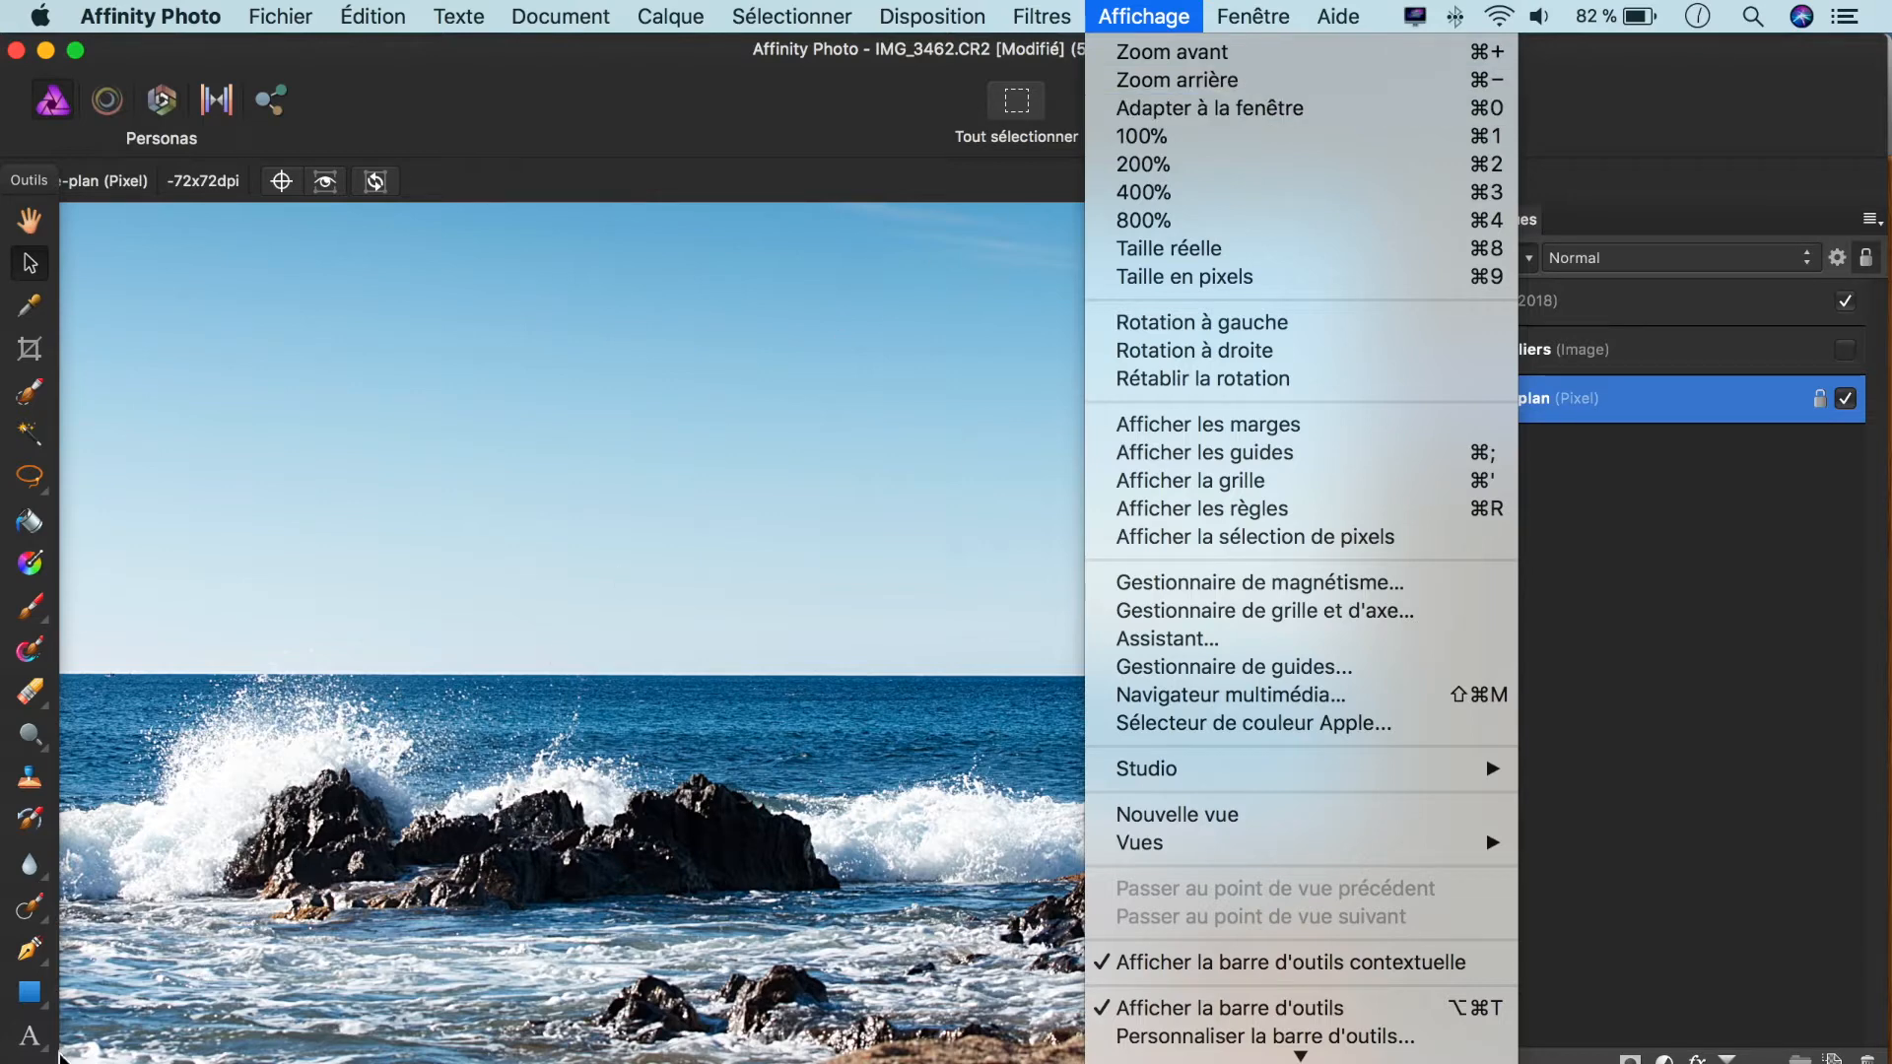
pyautogui.press('Escape')
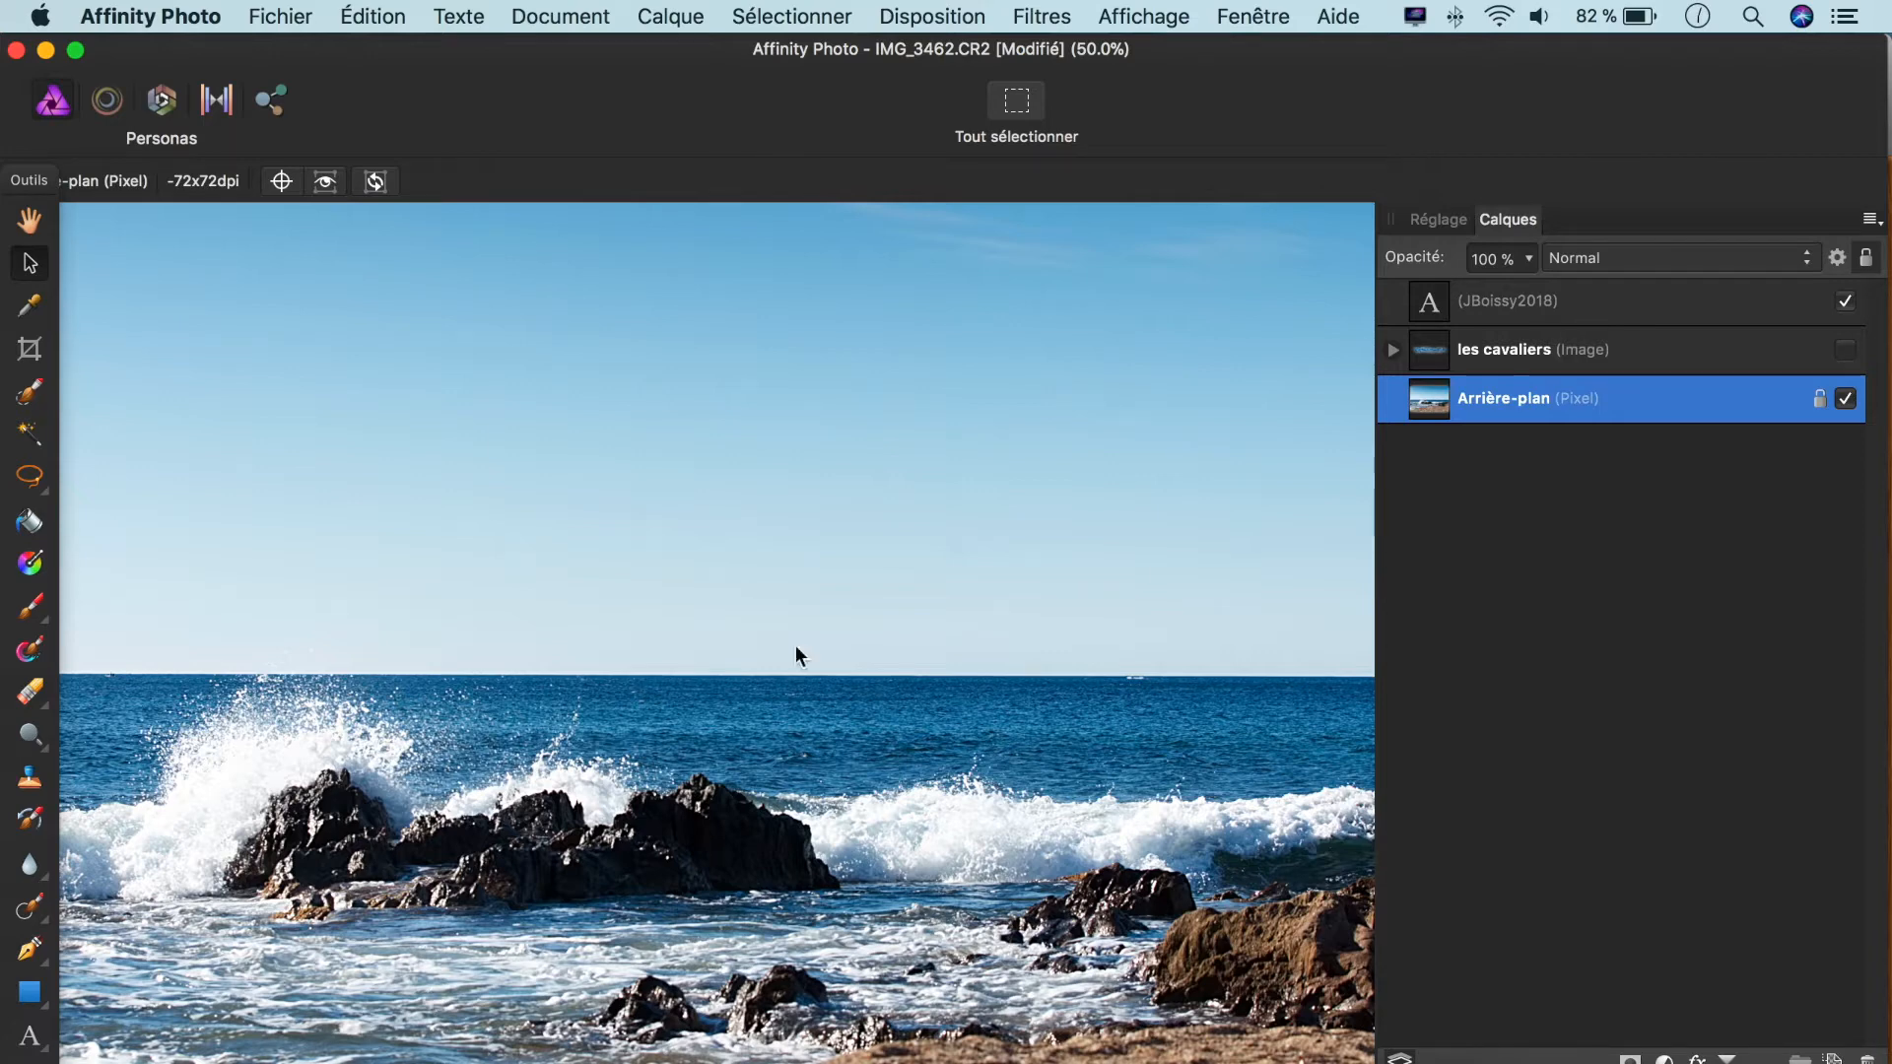
pyautogui.click(1107, 20)
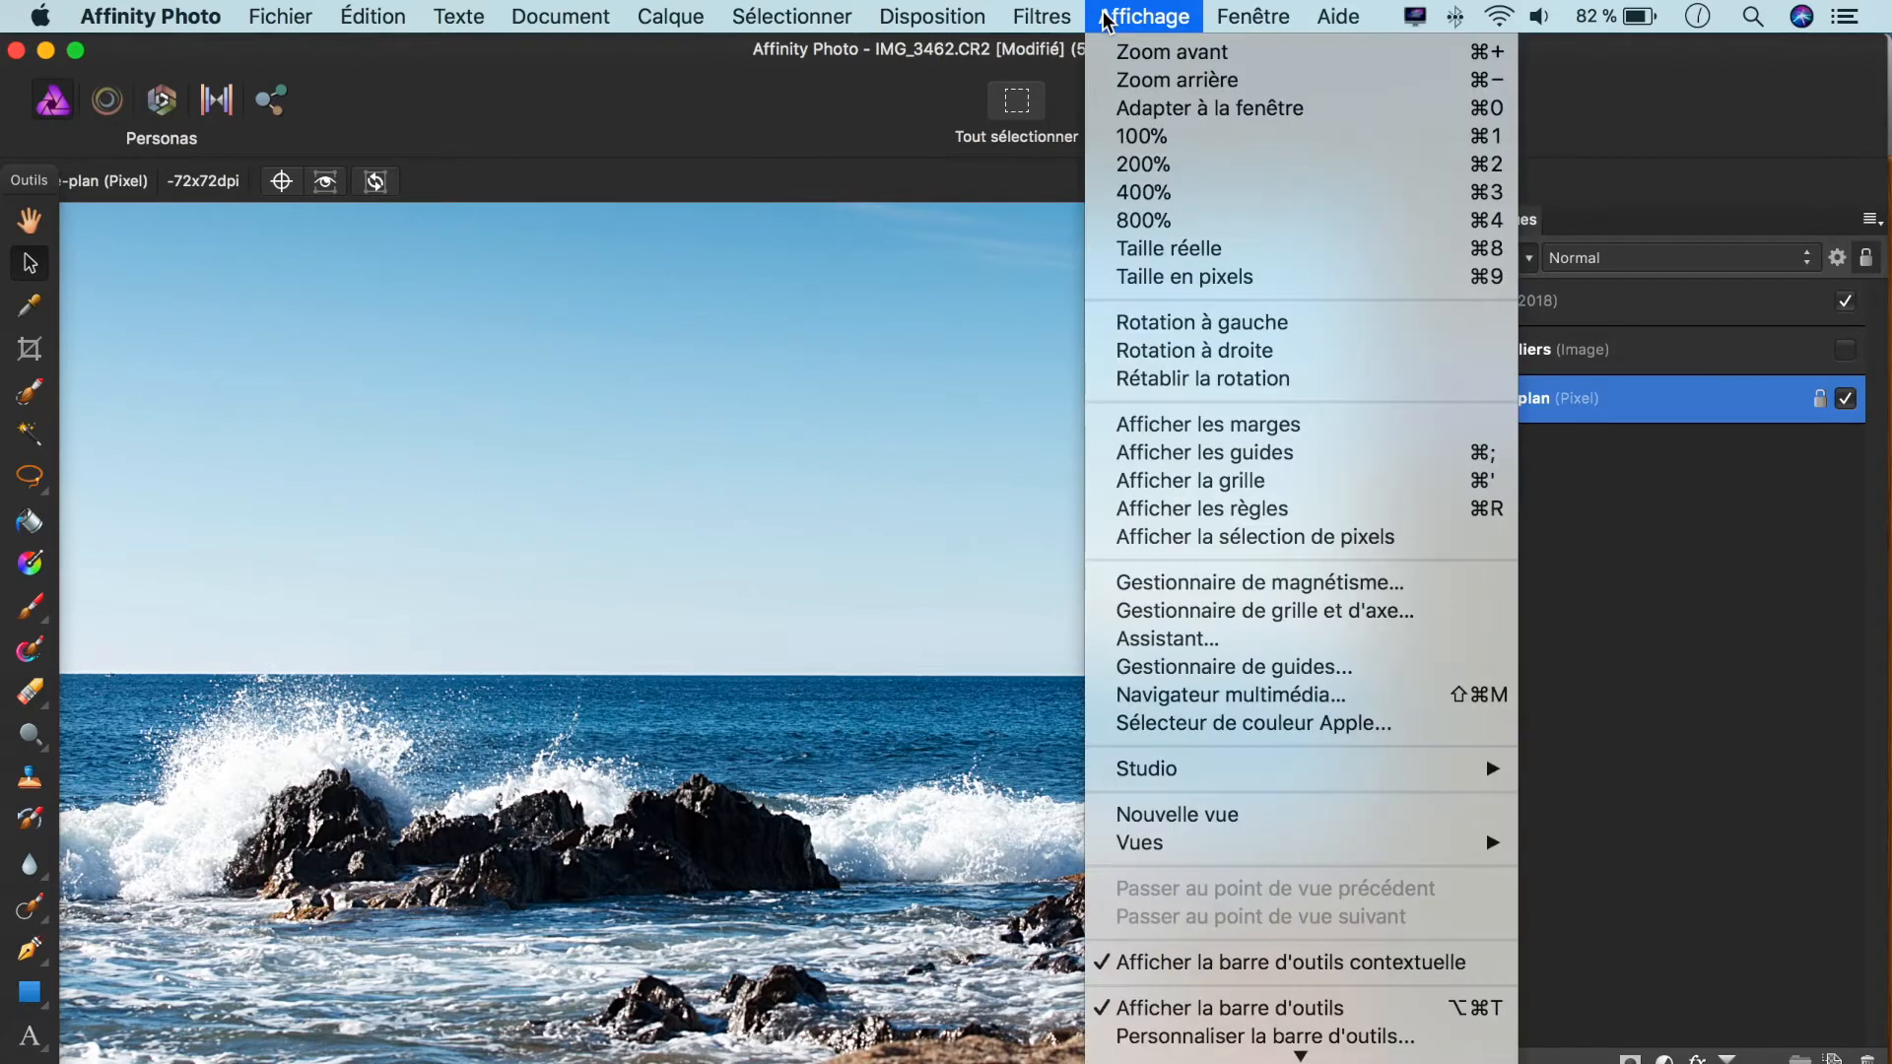
pyautogui.click(1150, 77)
pyautogui.click(1180, 16)
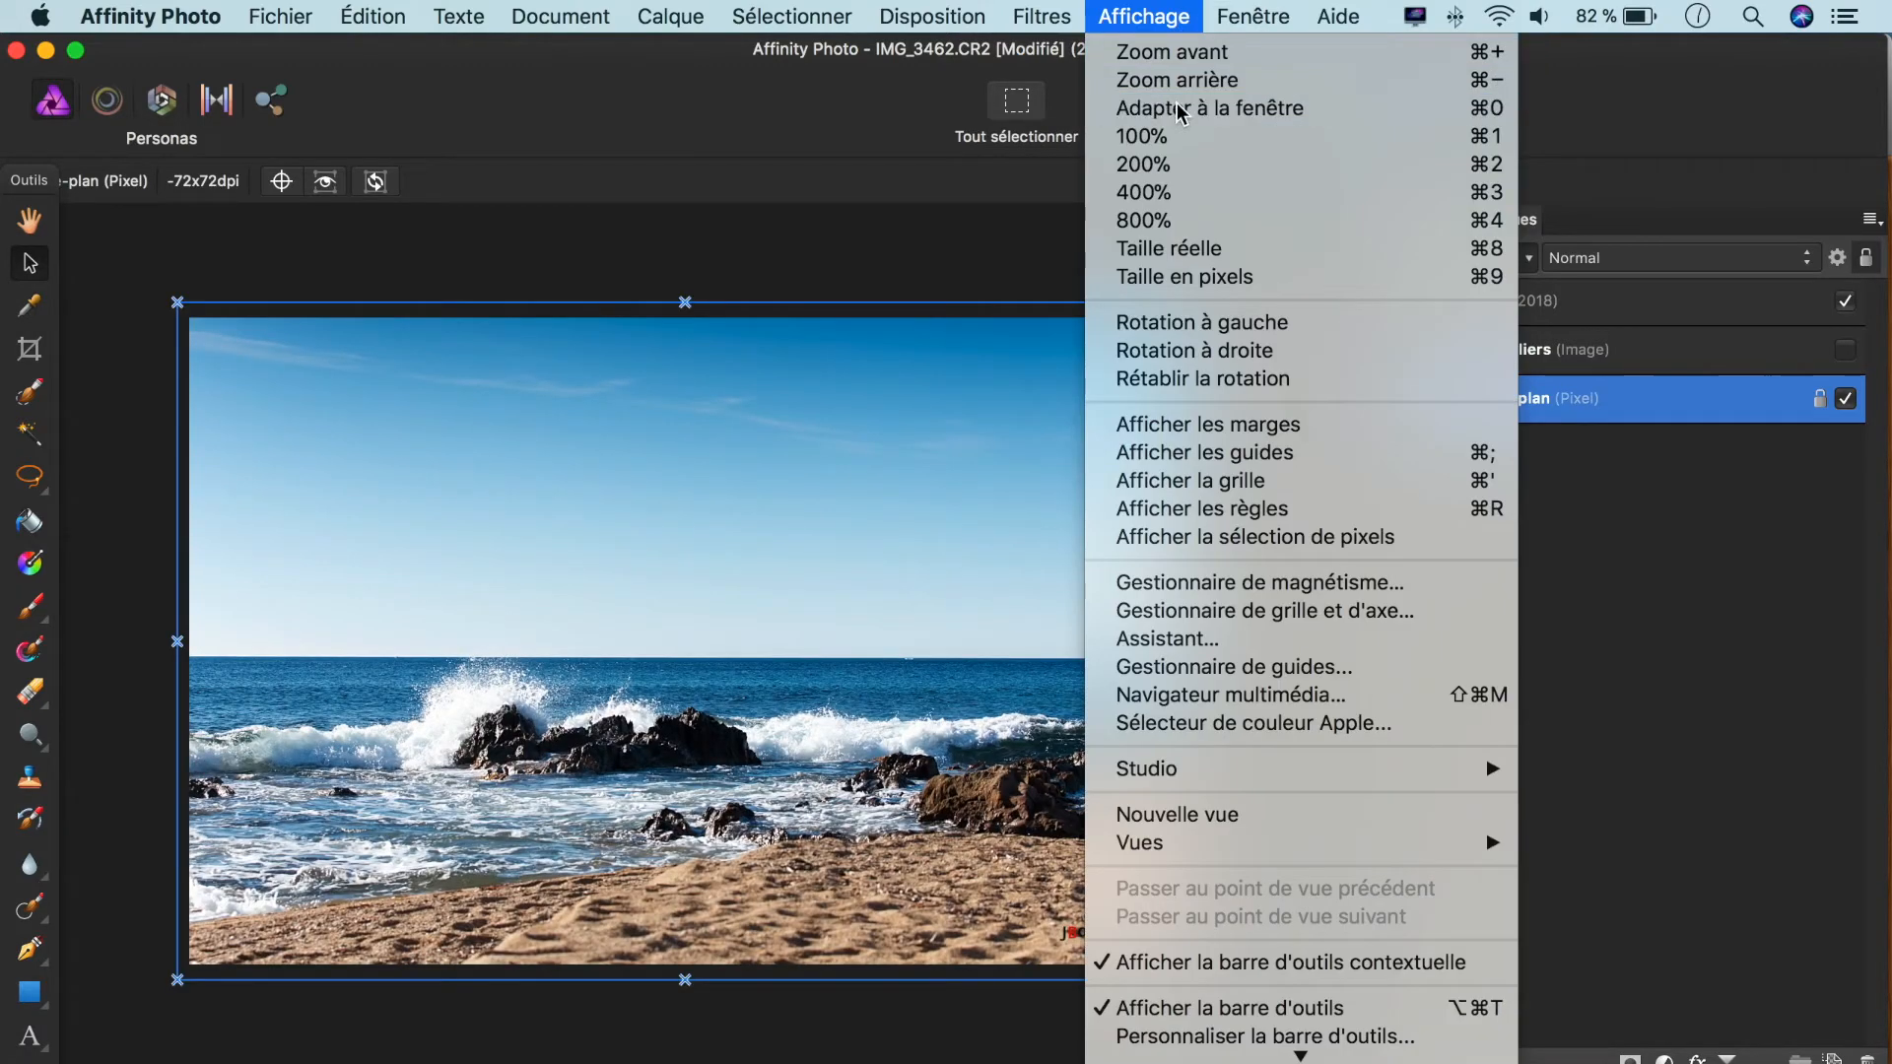
pyautogui.click(1183, 110)
# Step: View the image at 100%, 200%, 400%, 800%, actual size and pixel size, finishing with it fitted to the window
pyautogui.click(1187, 19)
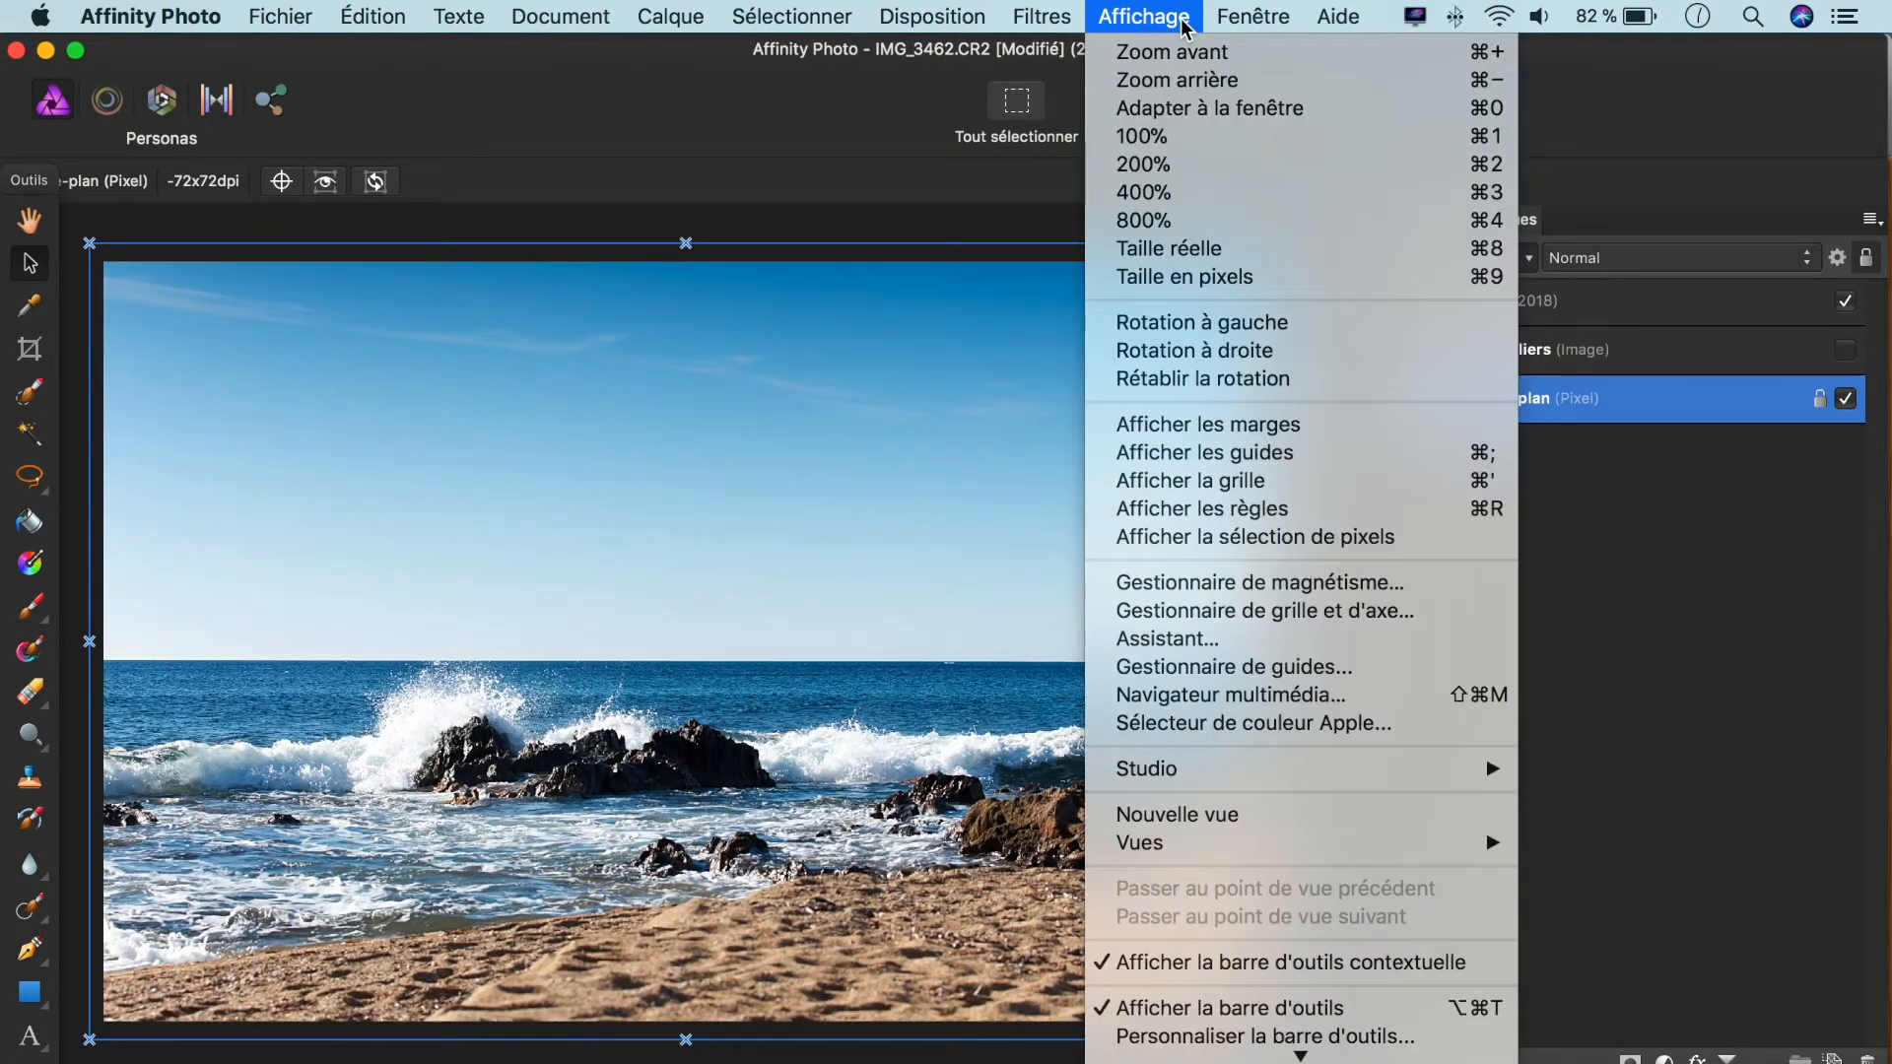
pyautogui.click(1203, 138)
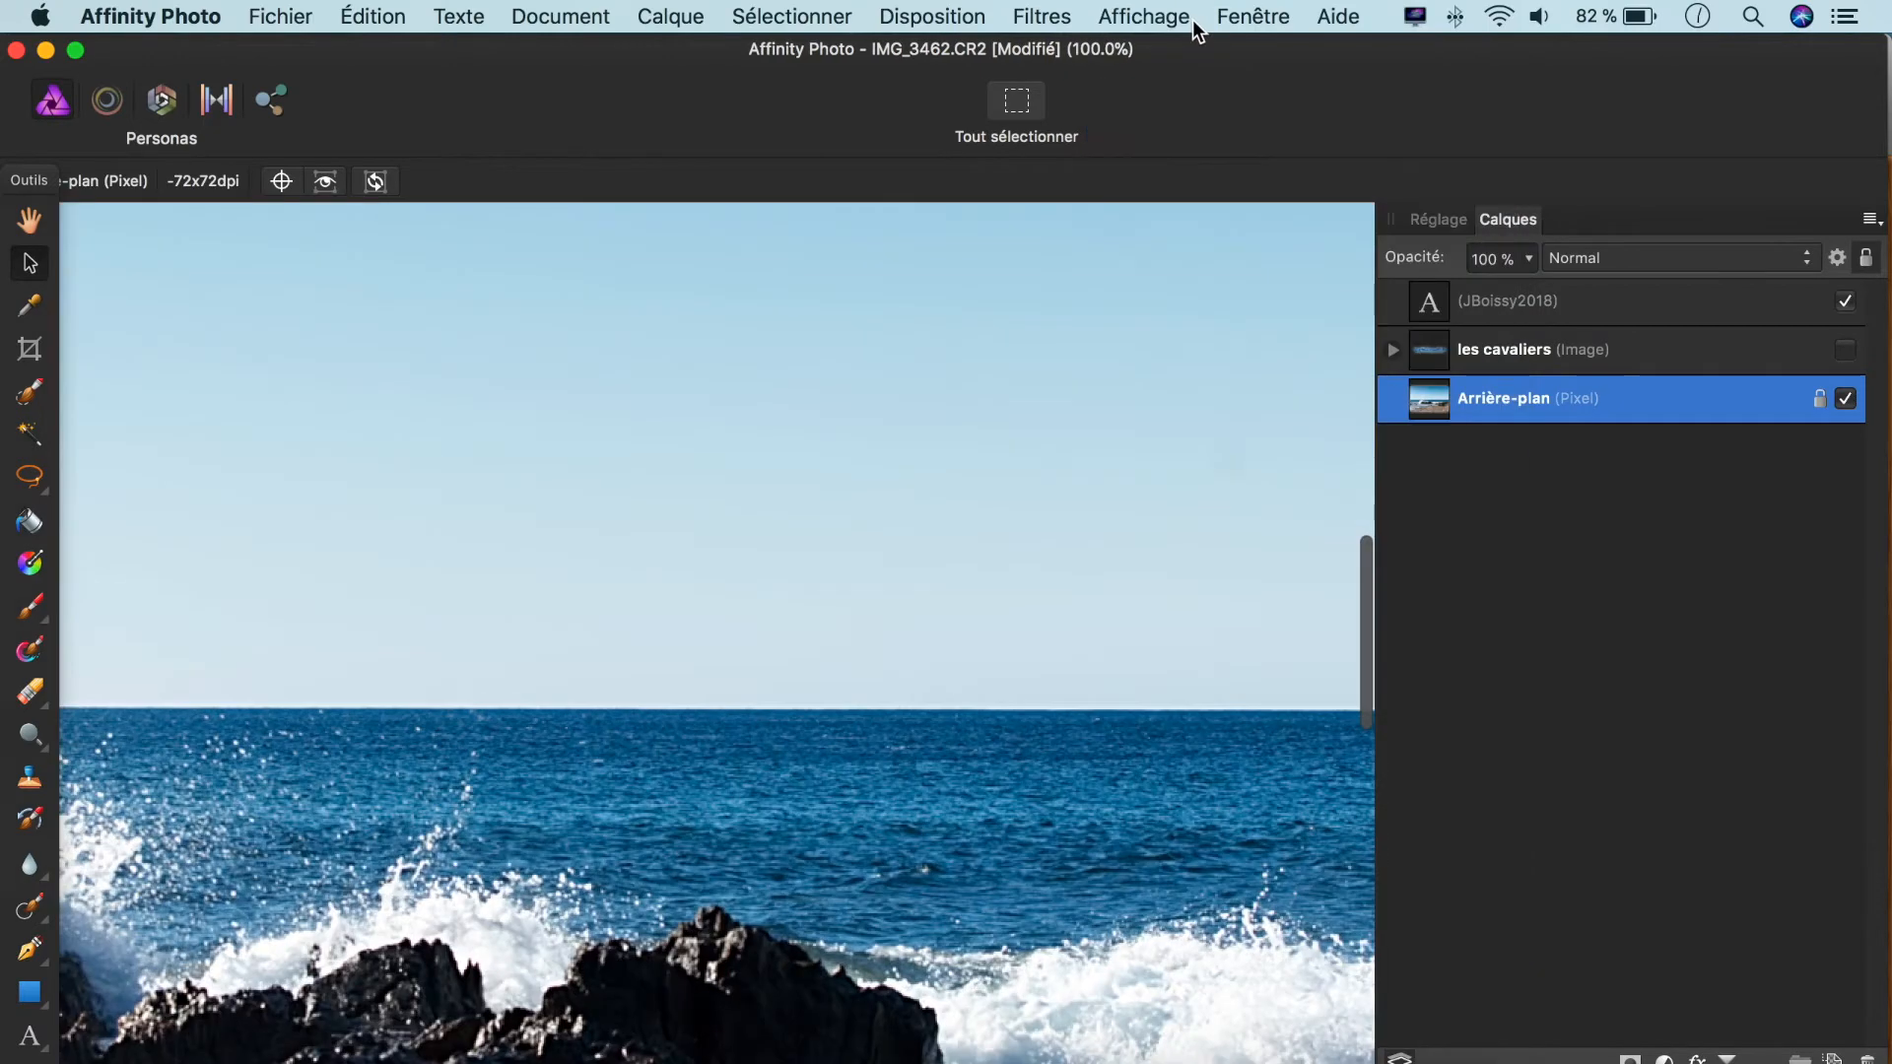
pyautogui.click(1201, 20)
pyautogui.click(1189, 166)
pyautogui.click(1176, 15)
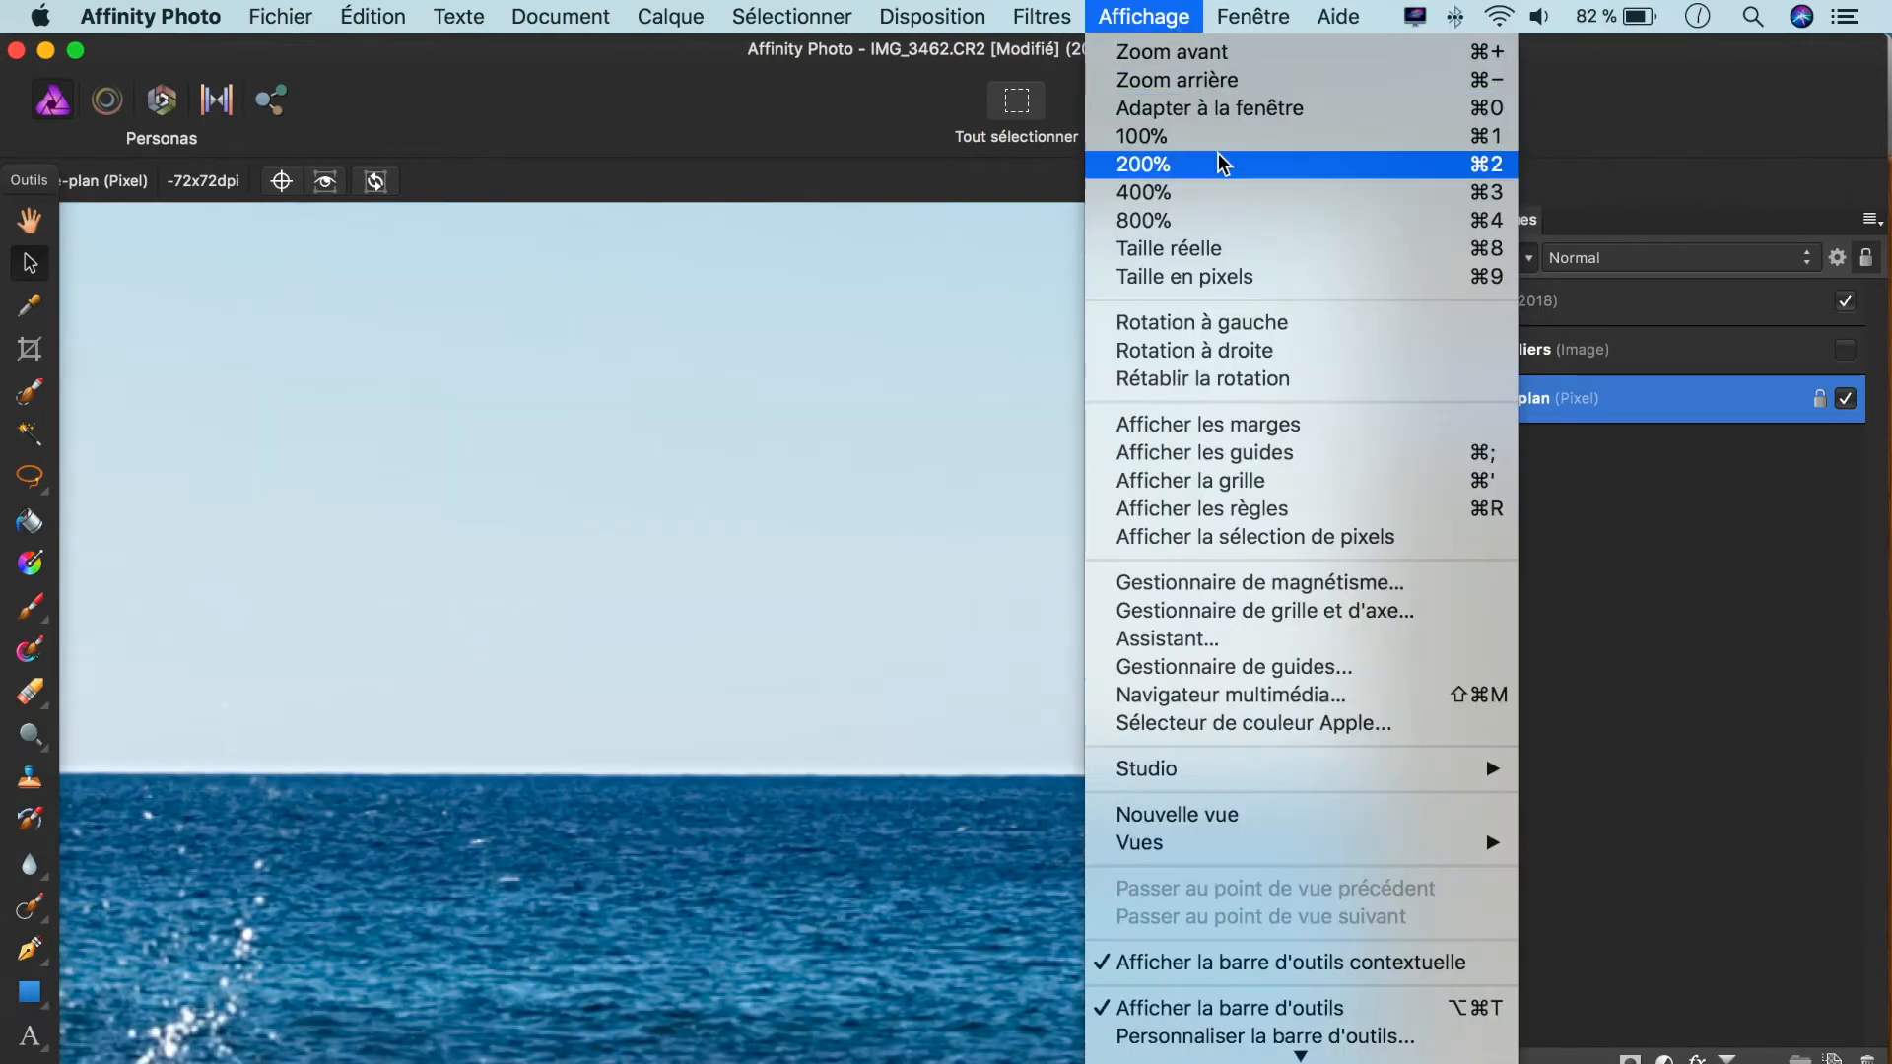
pyautogui.click(1218, 192)
pyautogui.click(1208, 16)
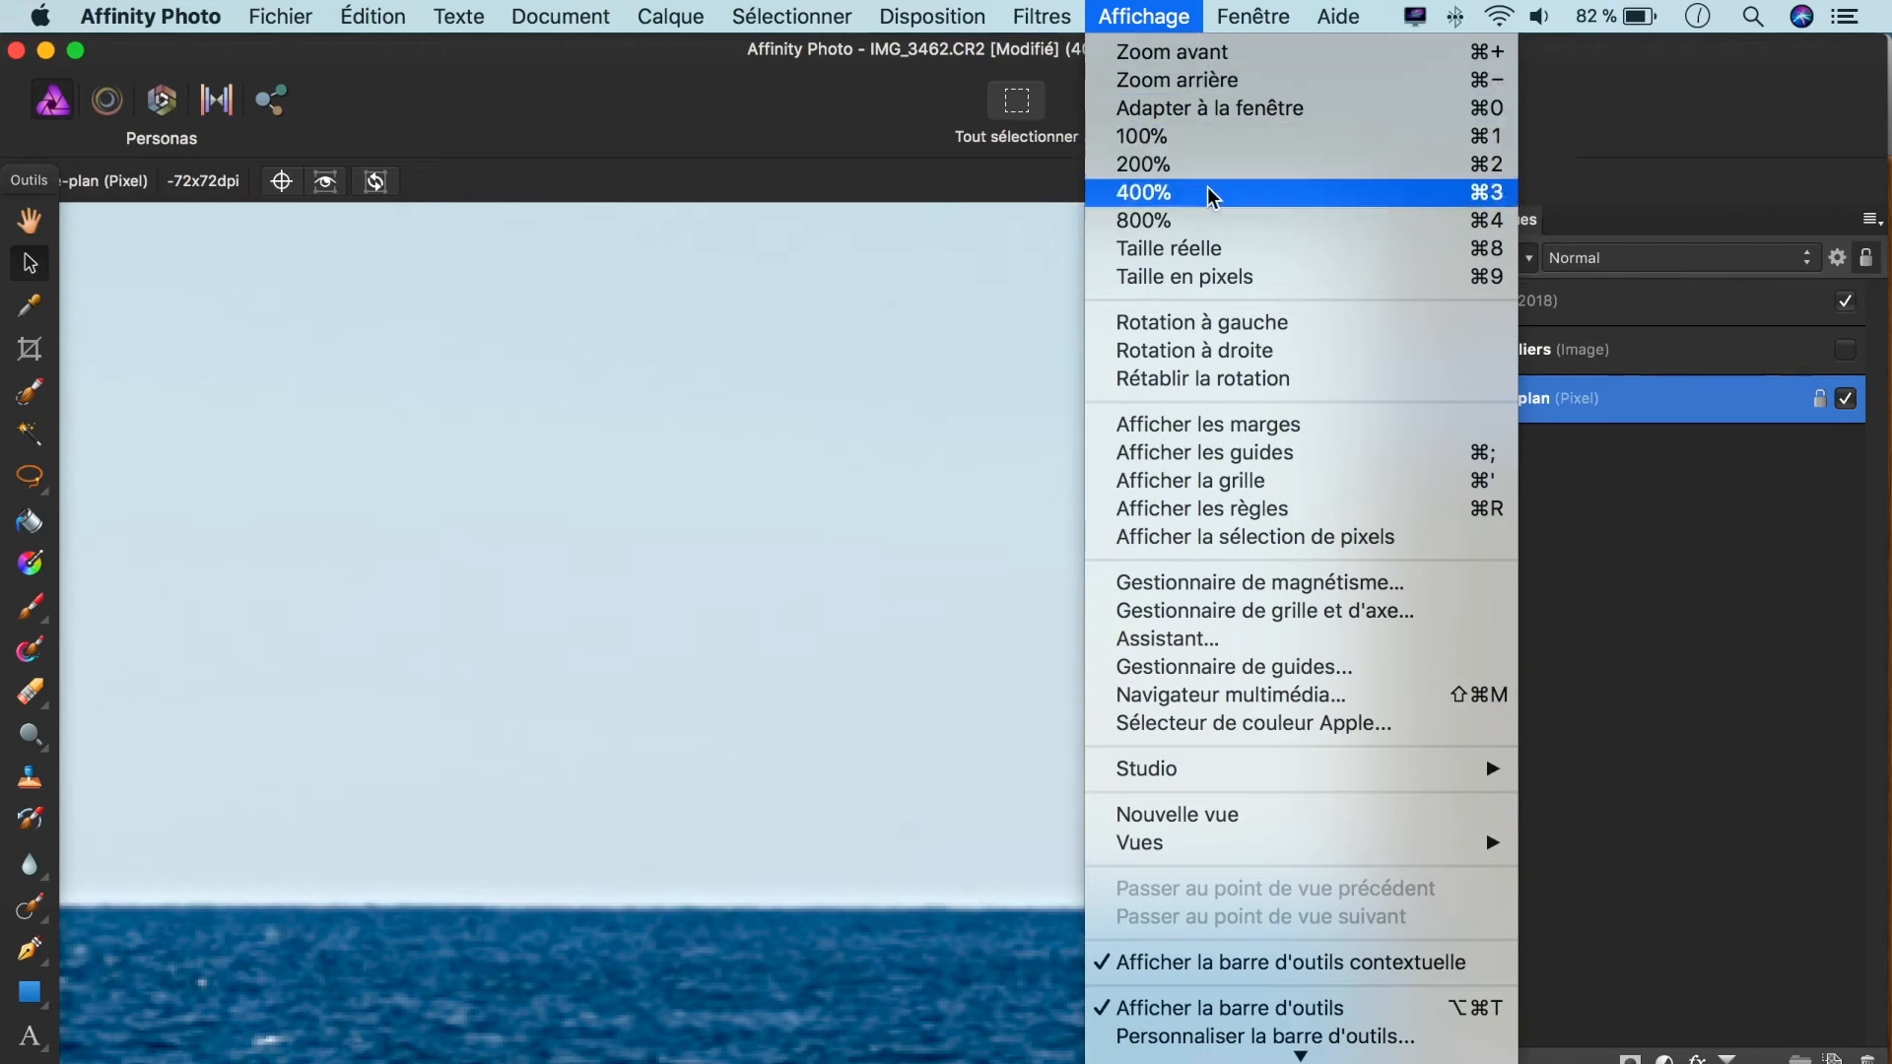
pyautogui.click(1213, 220)
pyautogui.click(1191, 18)
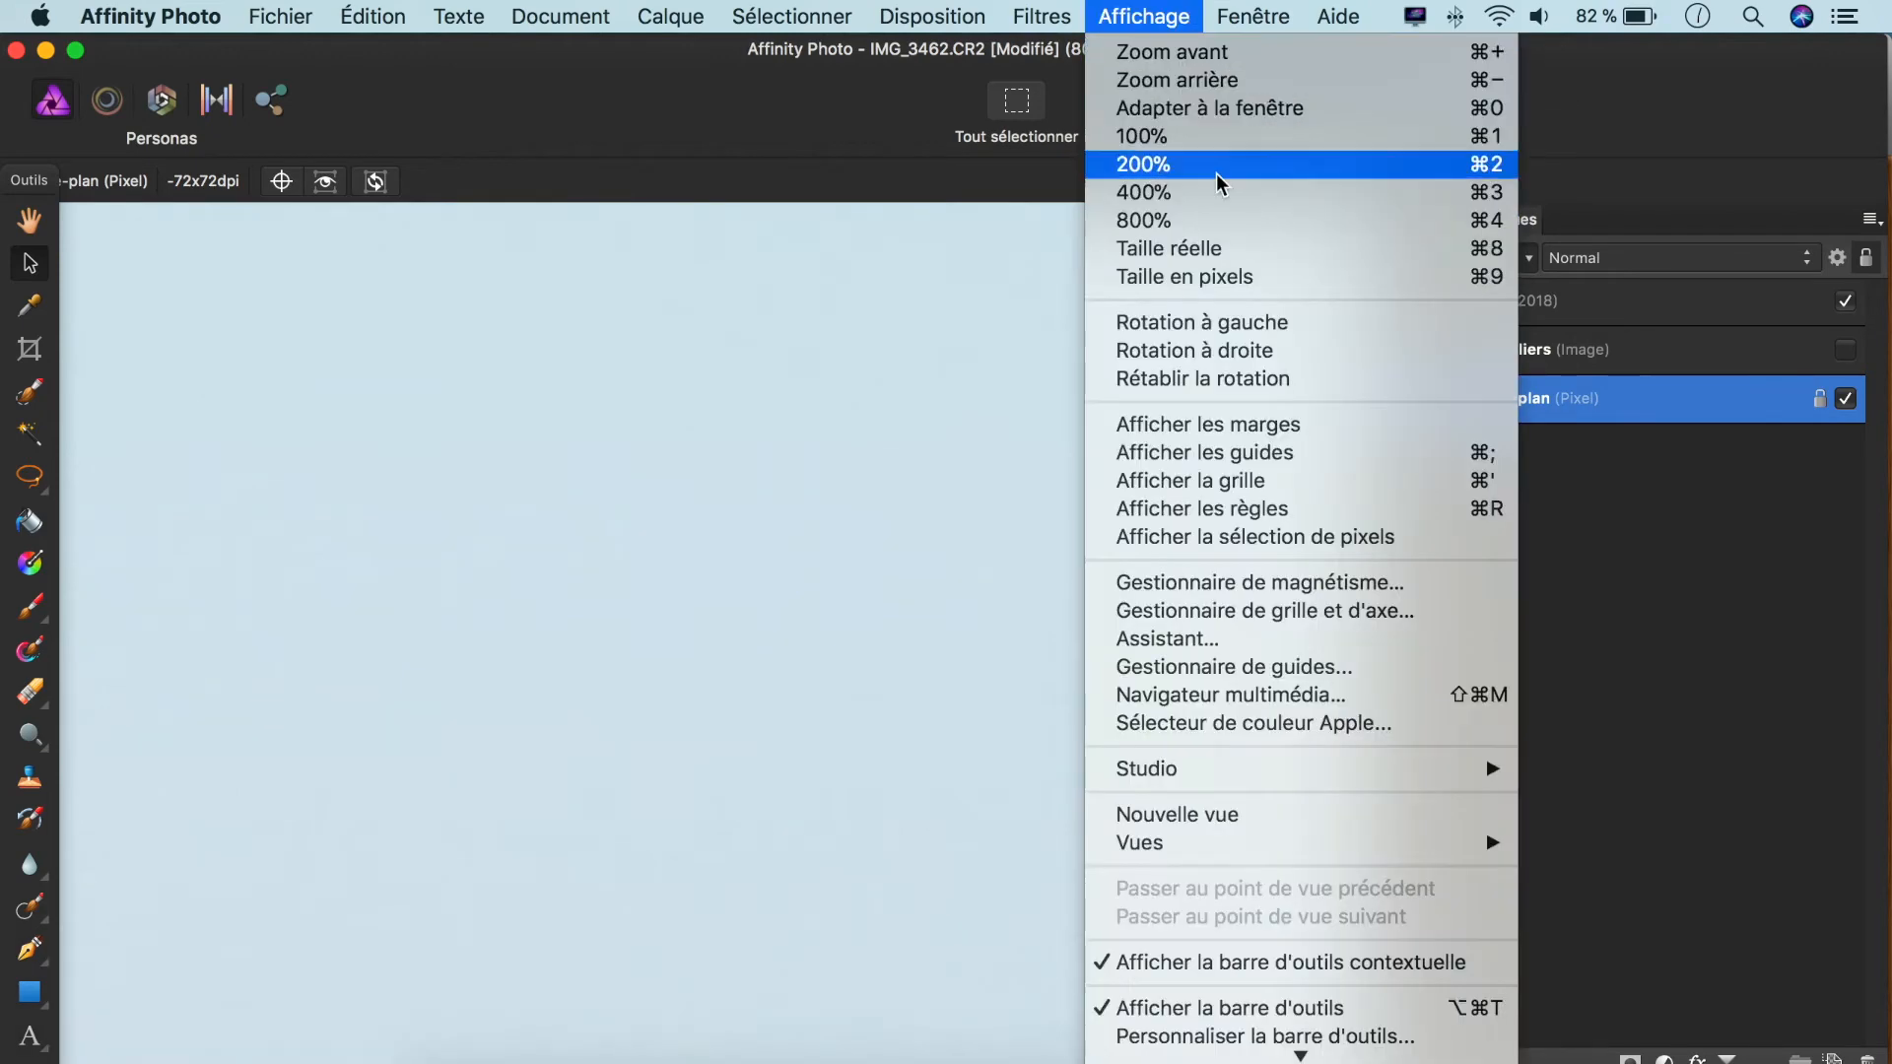
pyautogui.click(1258, 249)
pyautogui.click(1190, 19)
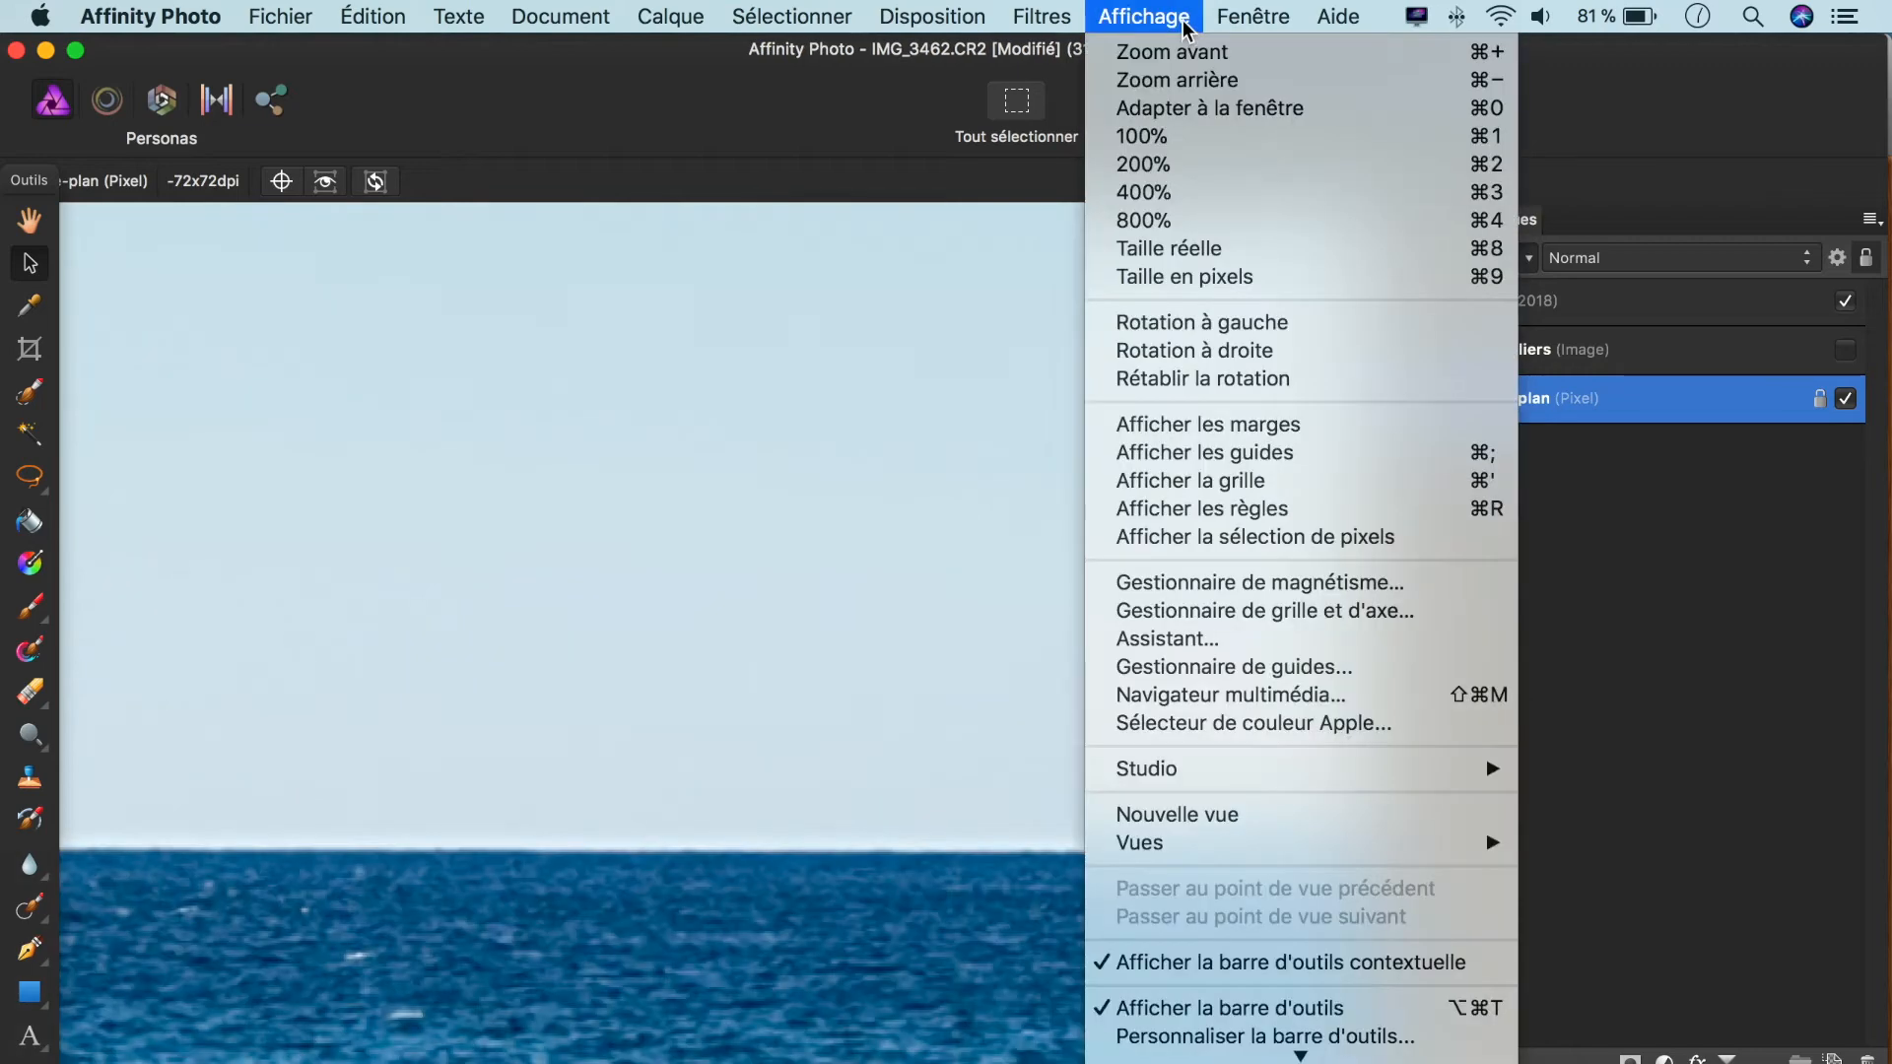
pyautogui.click(1310, 280)
pyautogui.click(1181, 17)
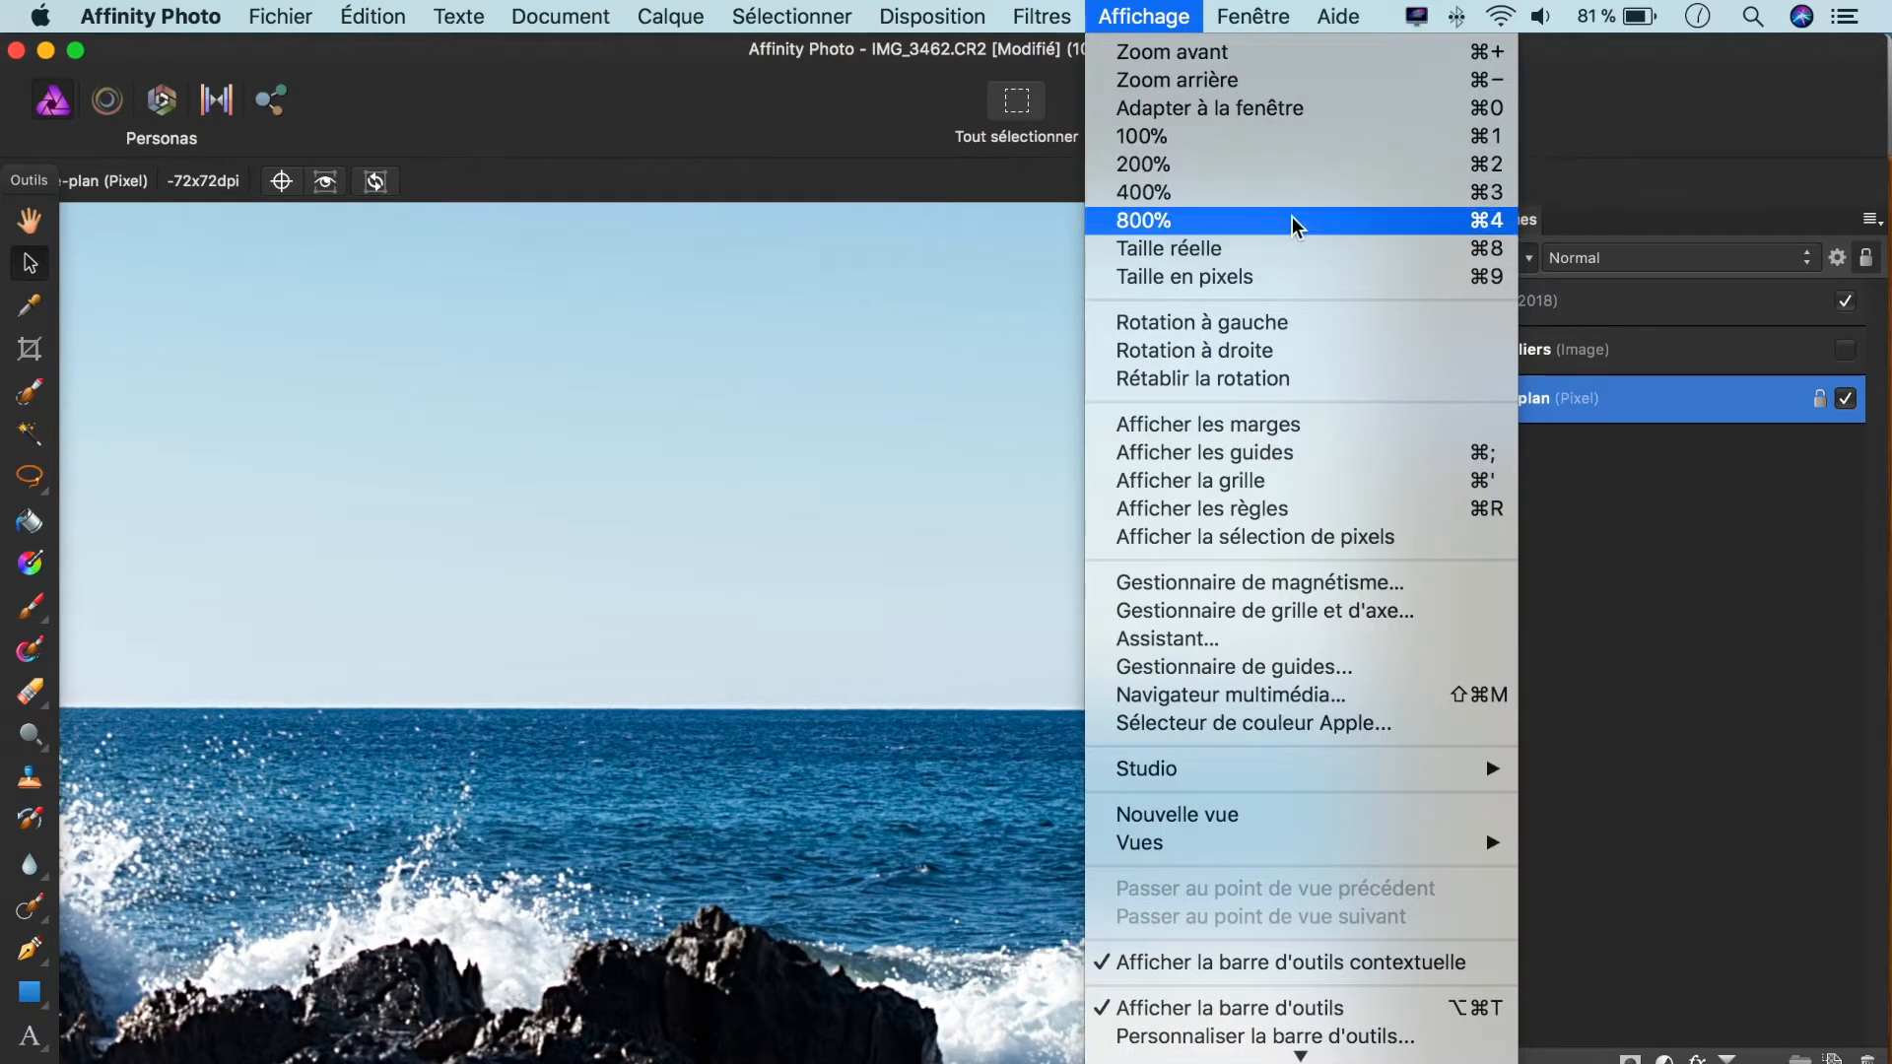
pyautogui.click(1290, 111)
# Step: Rotate the canvas view to the left and back to the right
pyautogui.click(1186, 17)
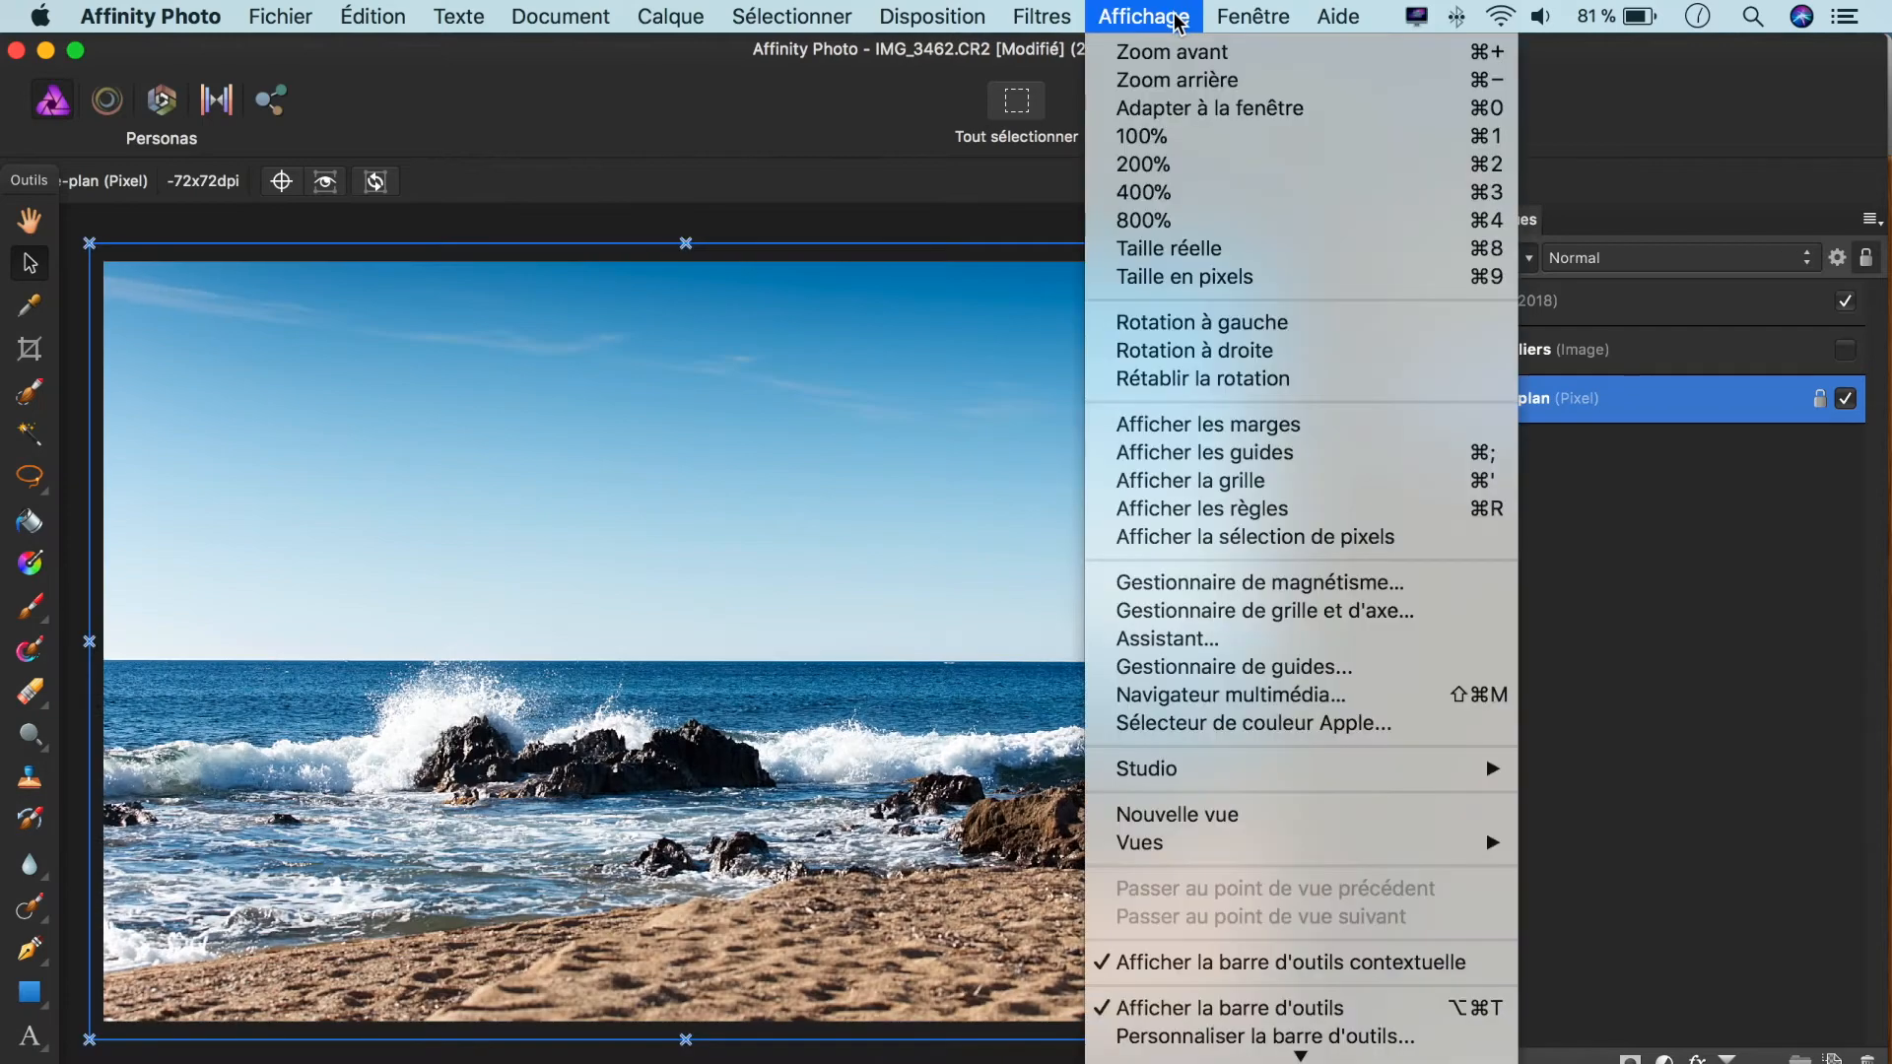
pyautogui.click(1360, 324)
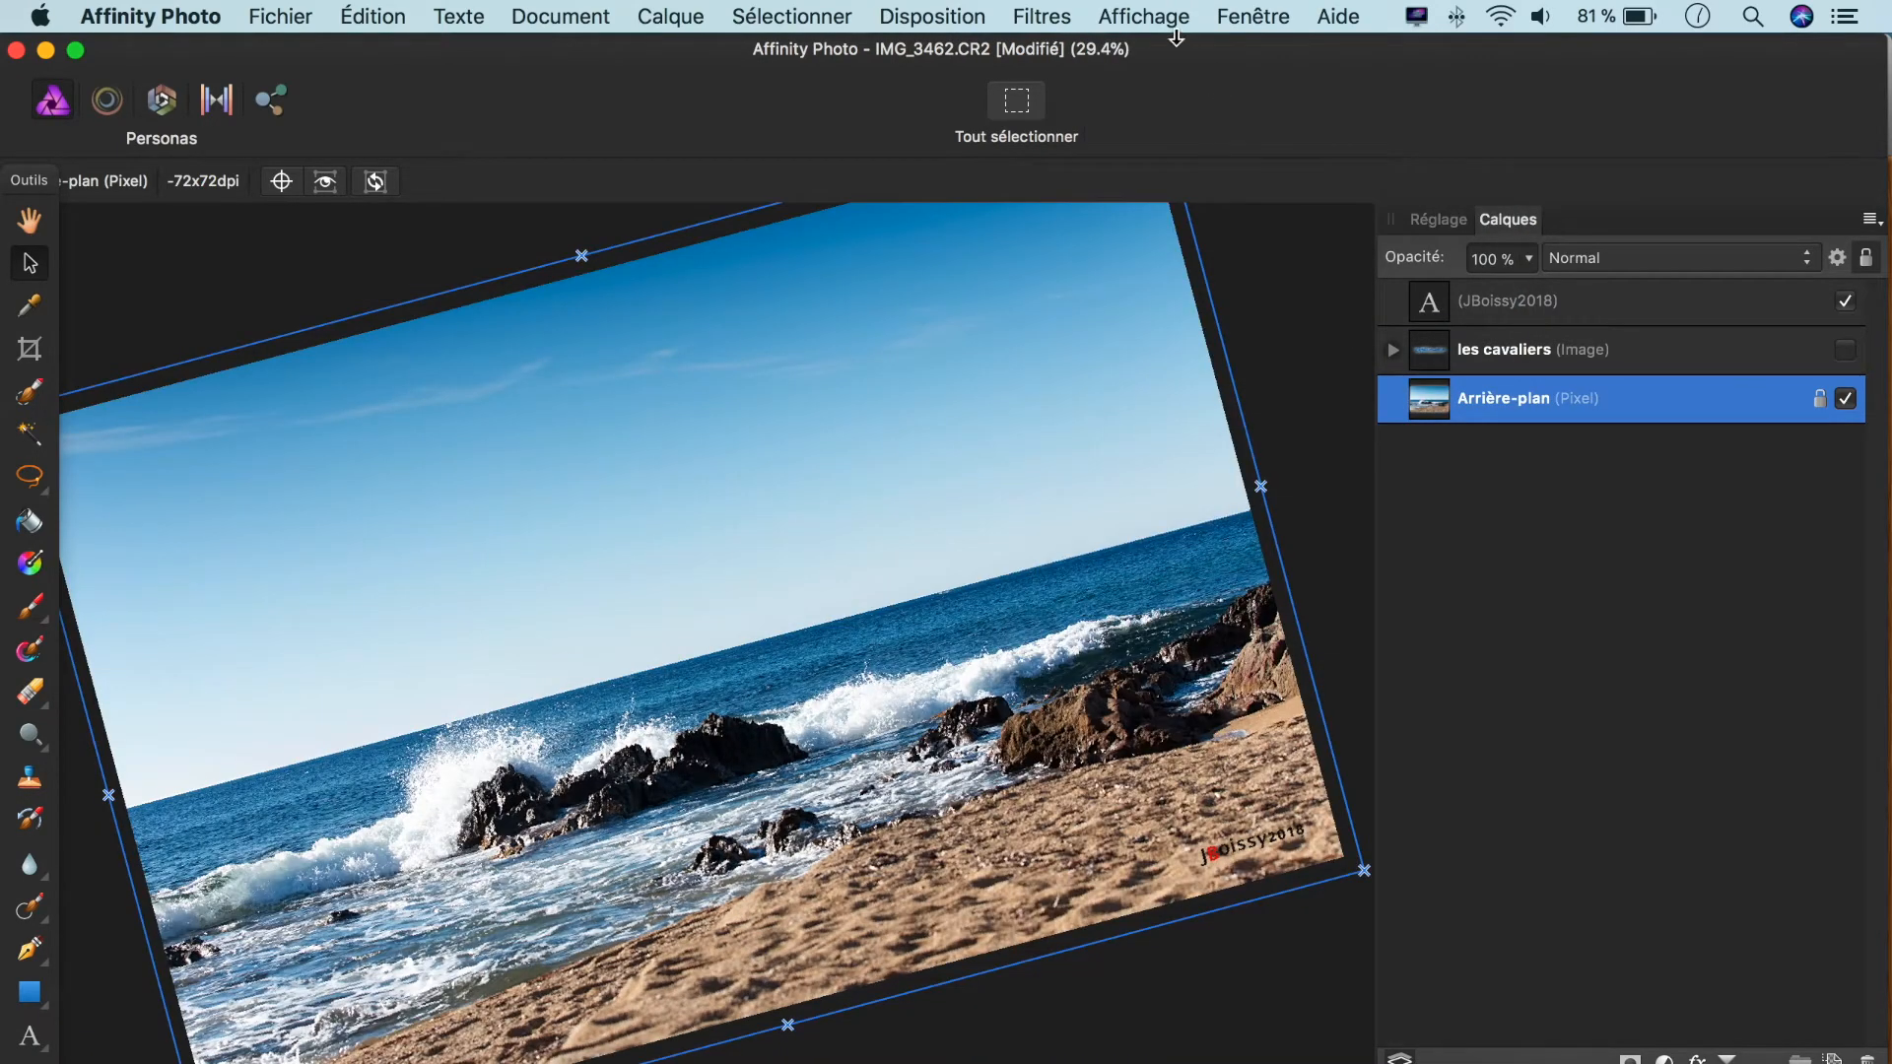
pyautogui.click(1177, 26)
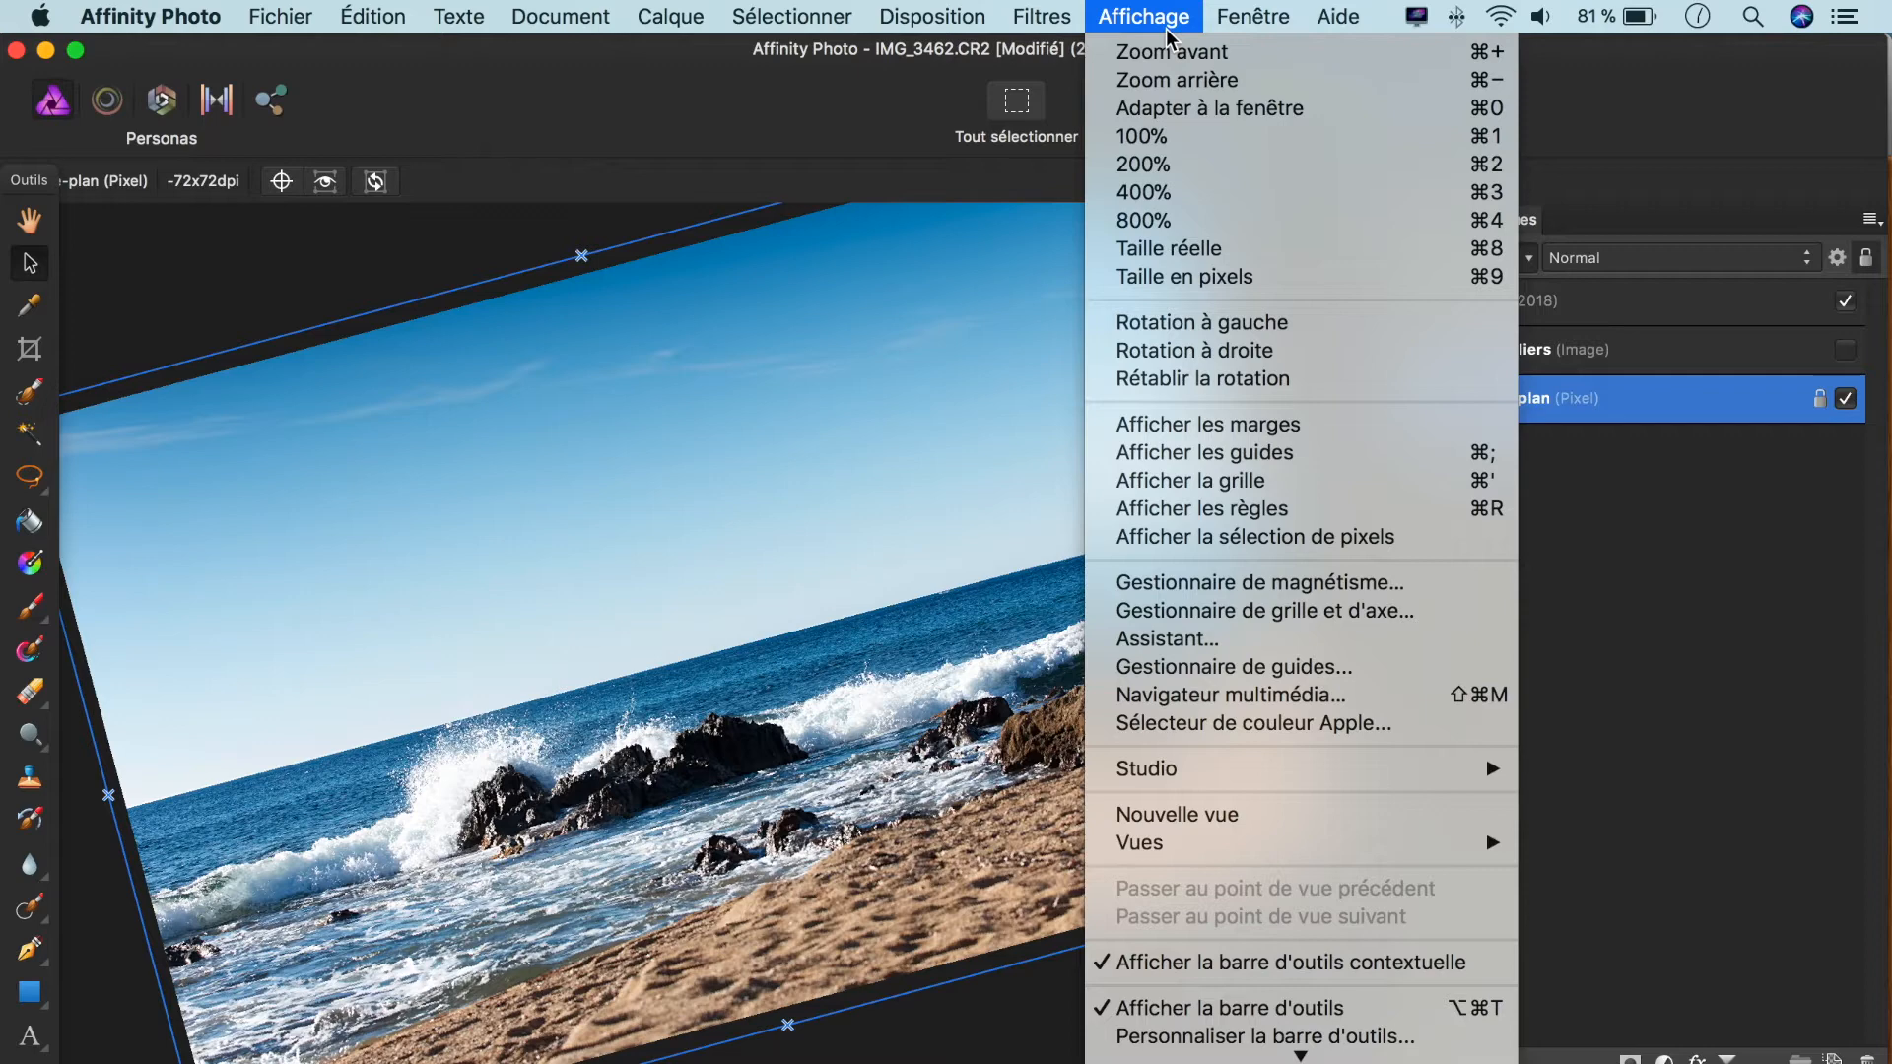
pyautogui.click(1368, 353)
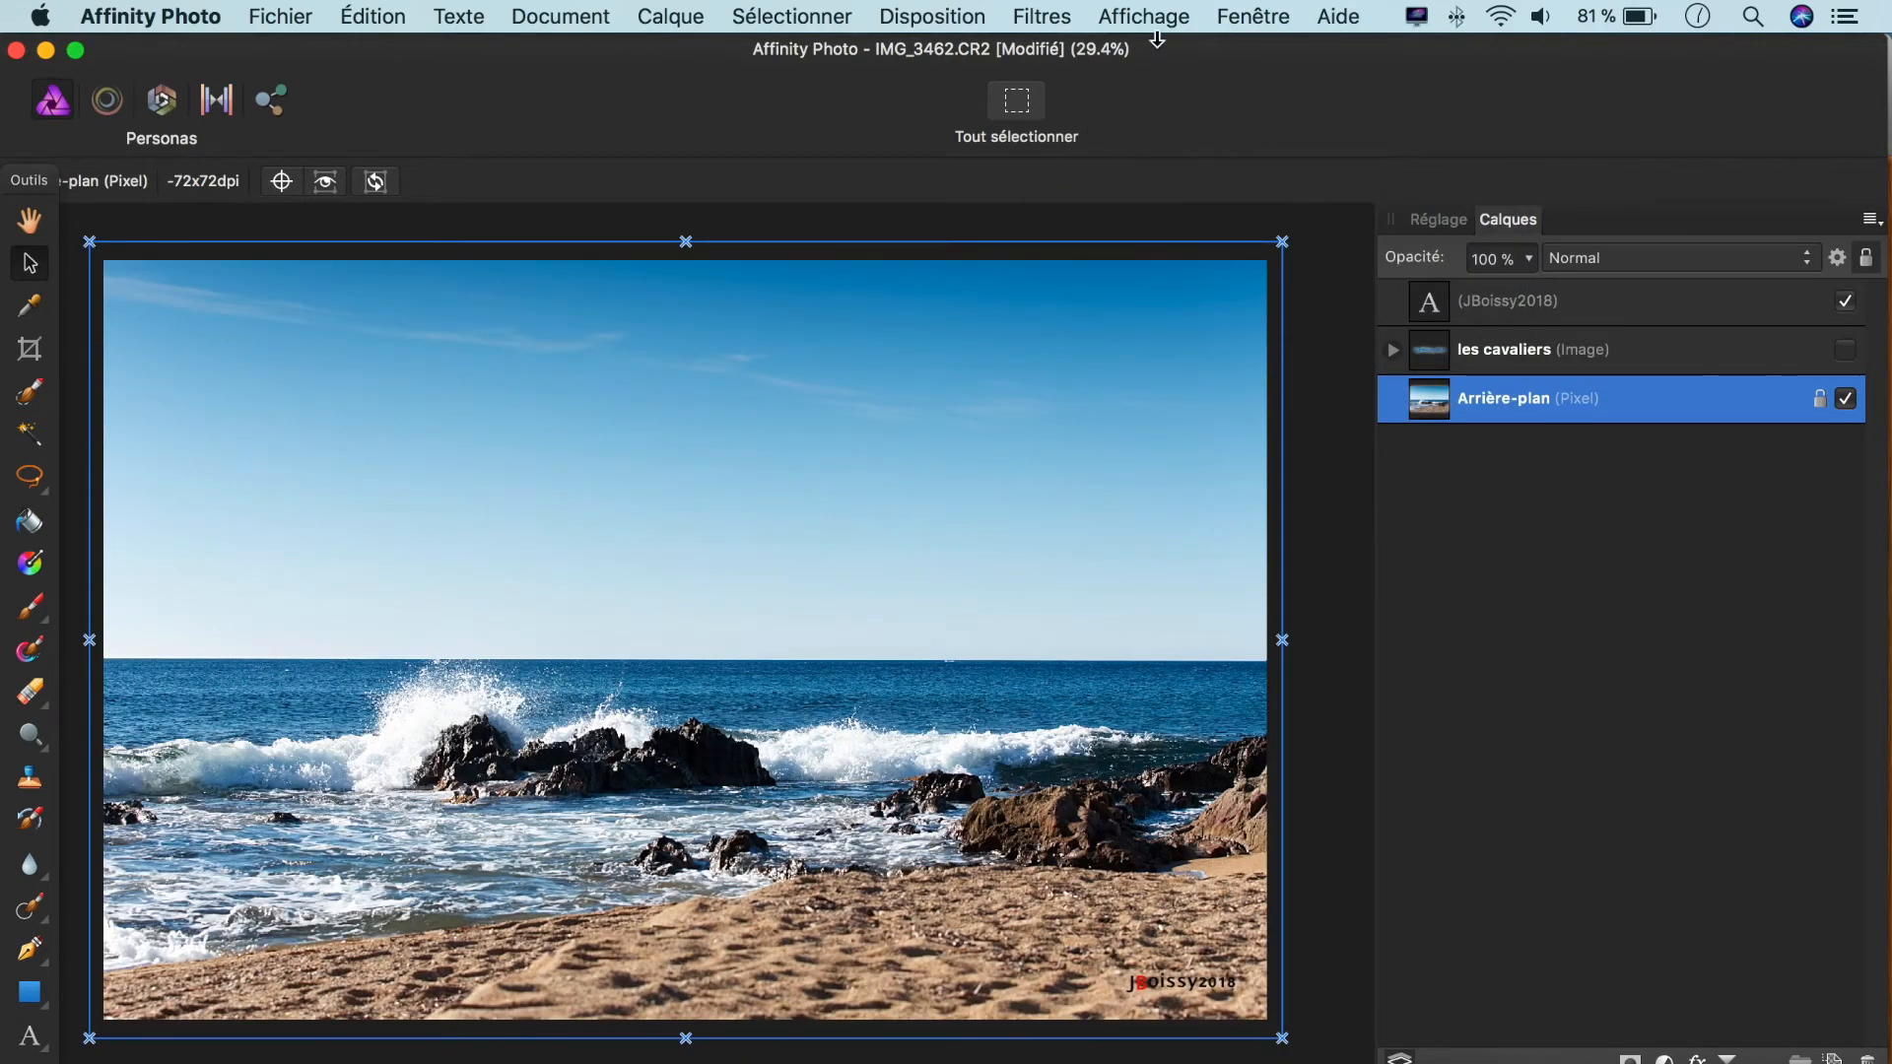
# Step: Display the Transformer studio panel
pyautogui.click(1158, 22)
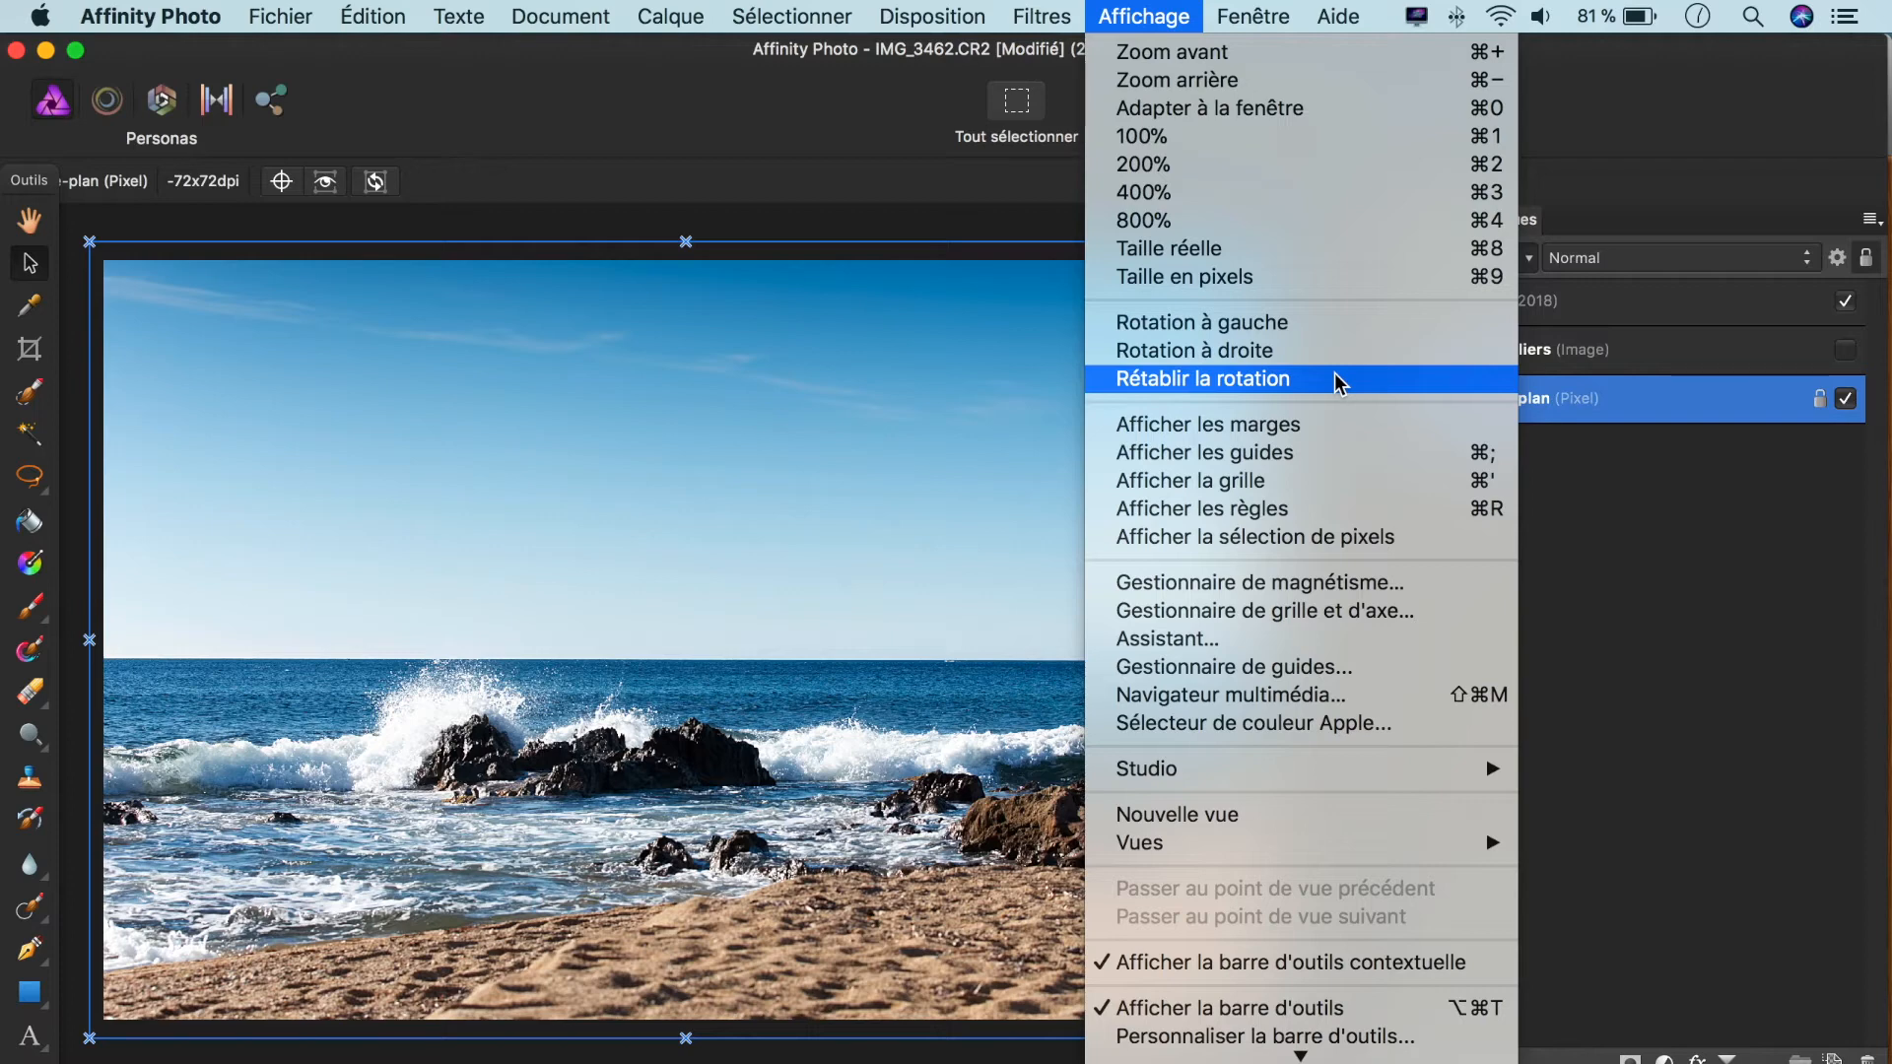
pyautogui.moveTo(1348, 774)
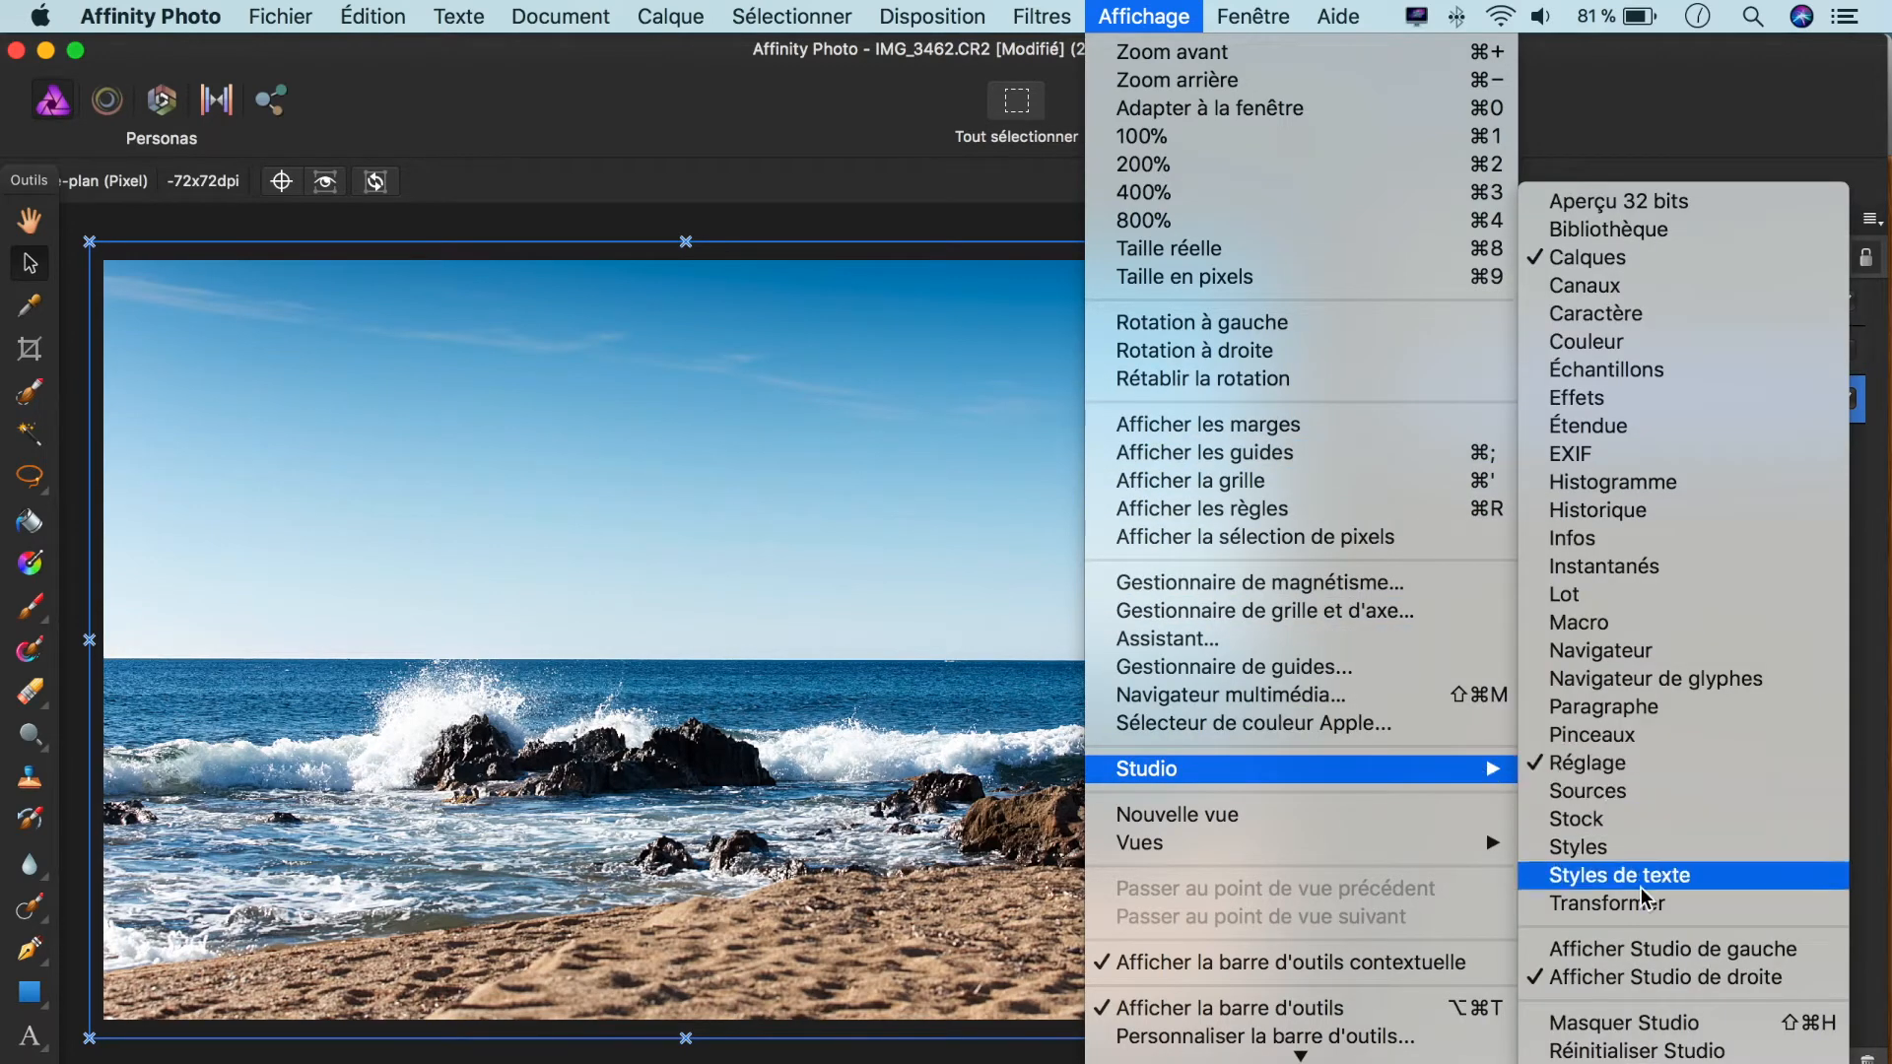
pyautogui.click(1753, 903)
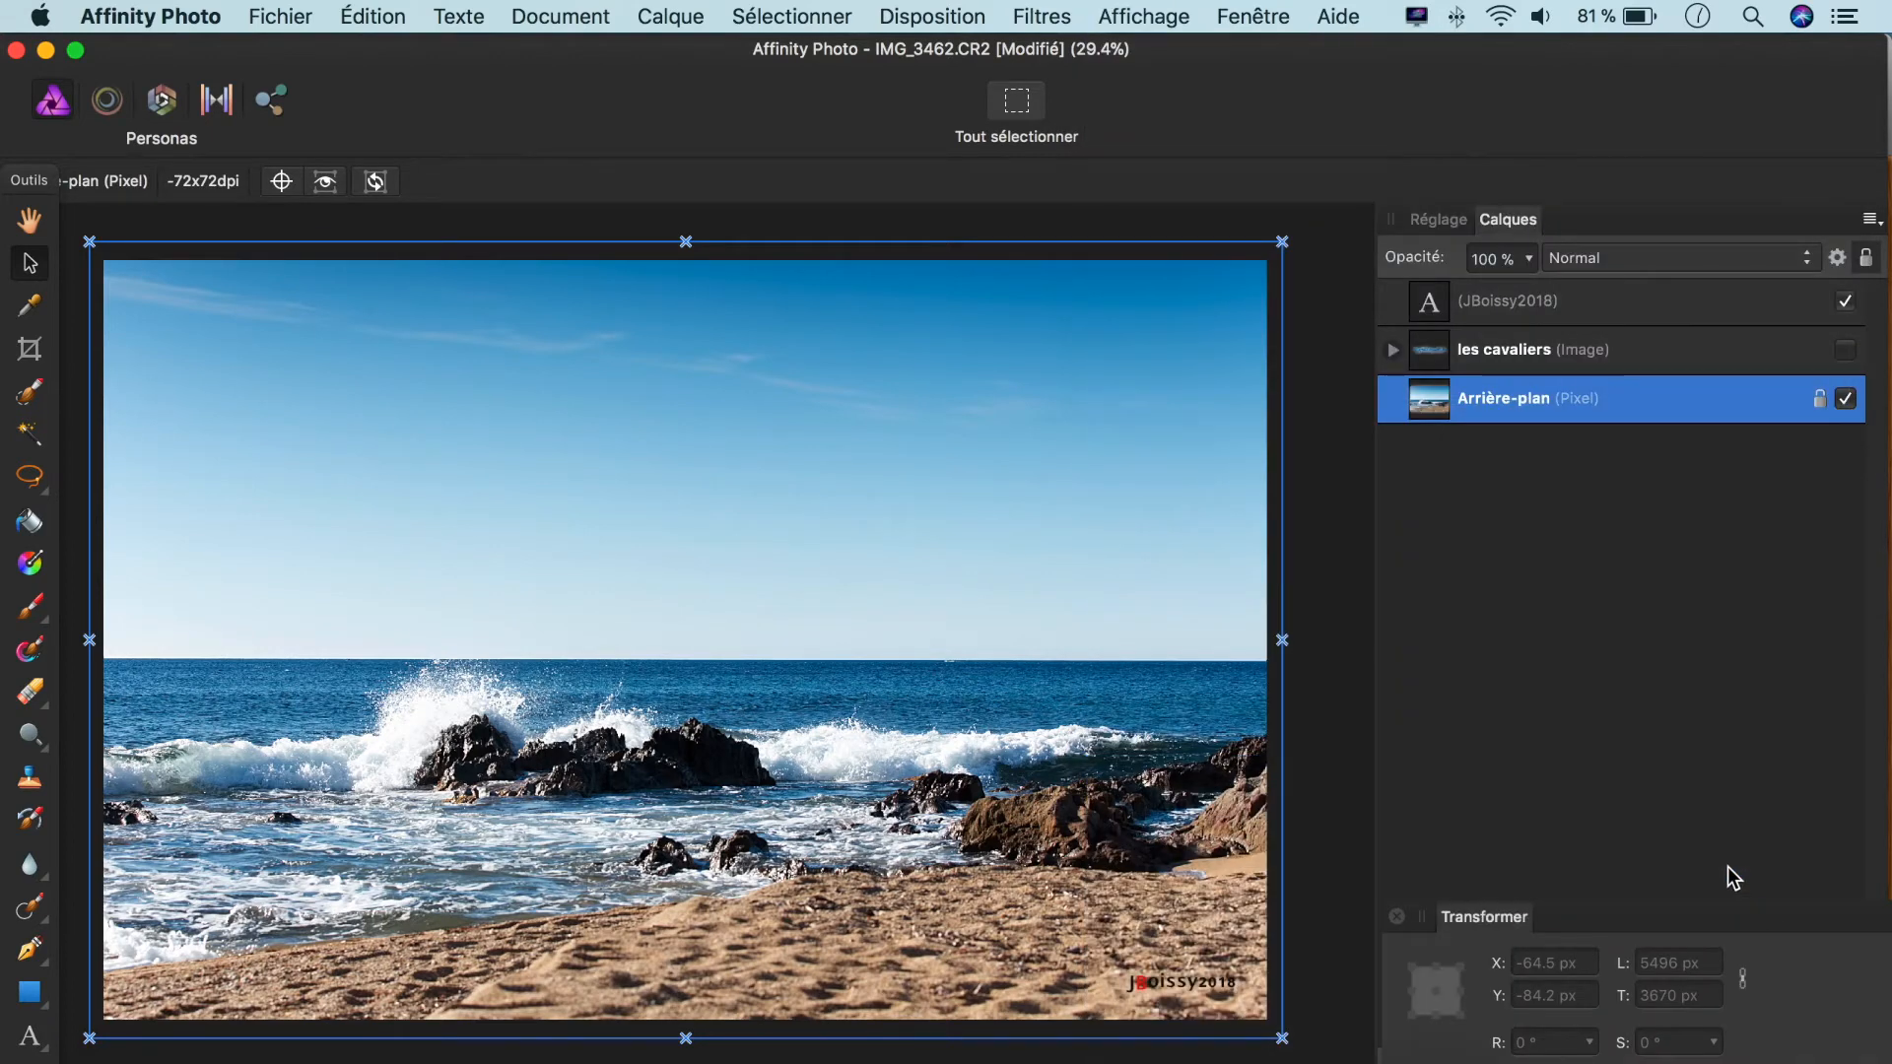
# Step: Select the les cavaliers image layer and make it visible
pyautogui.click(1680, 349)
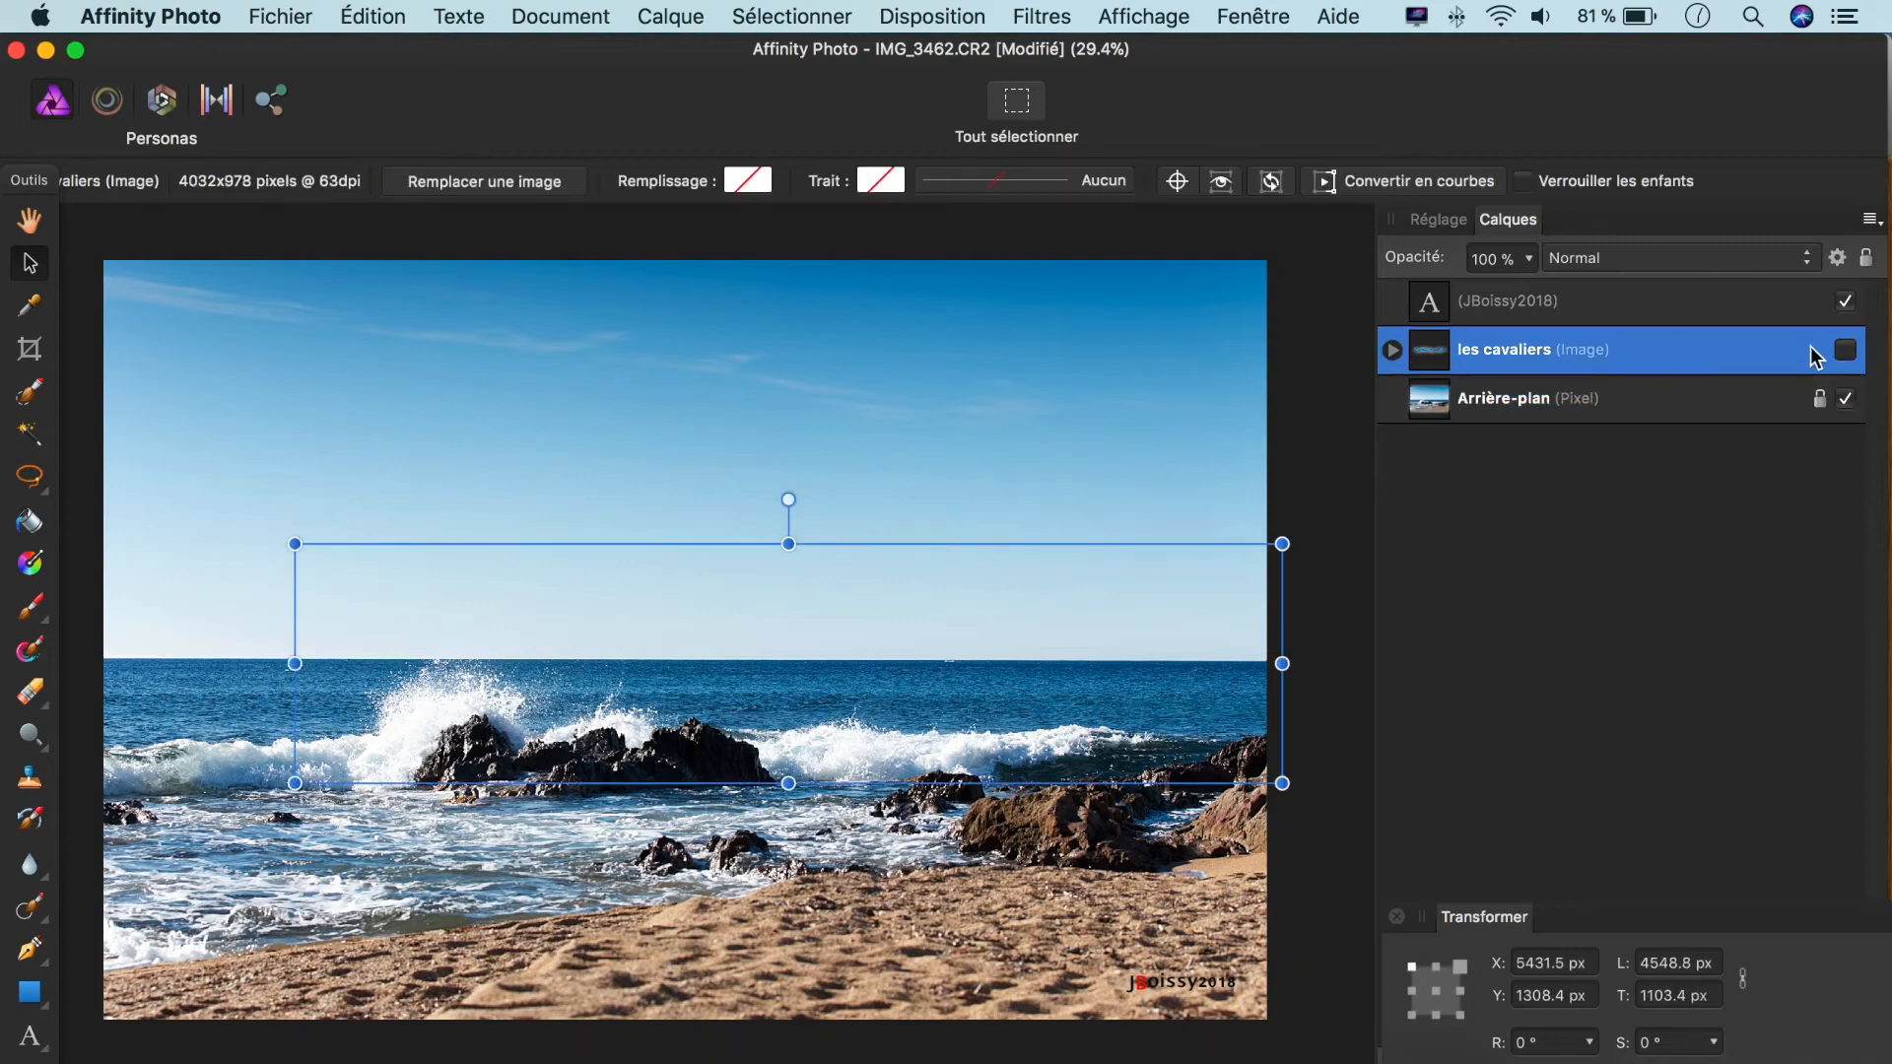
pyautogui.click(1845, 351)
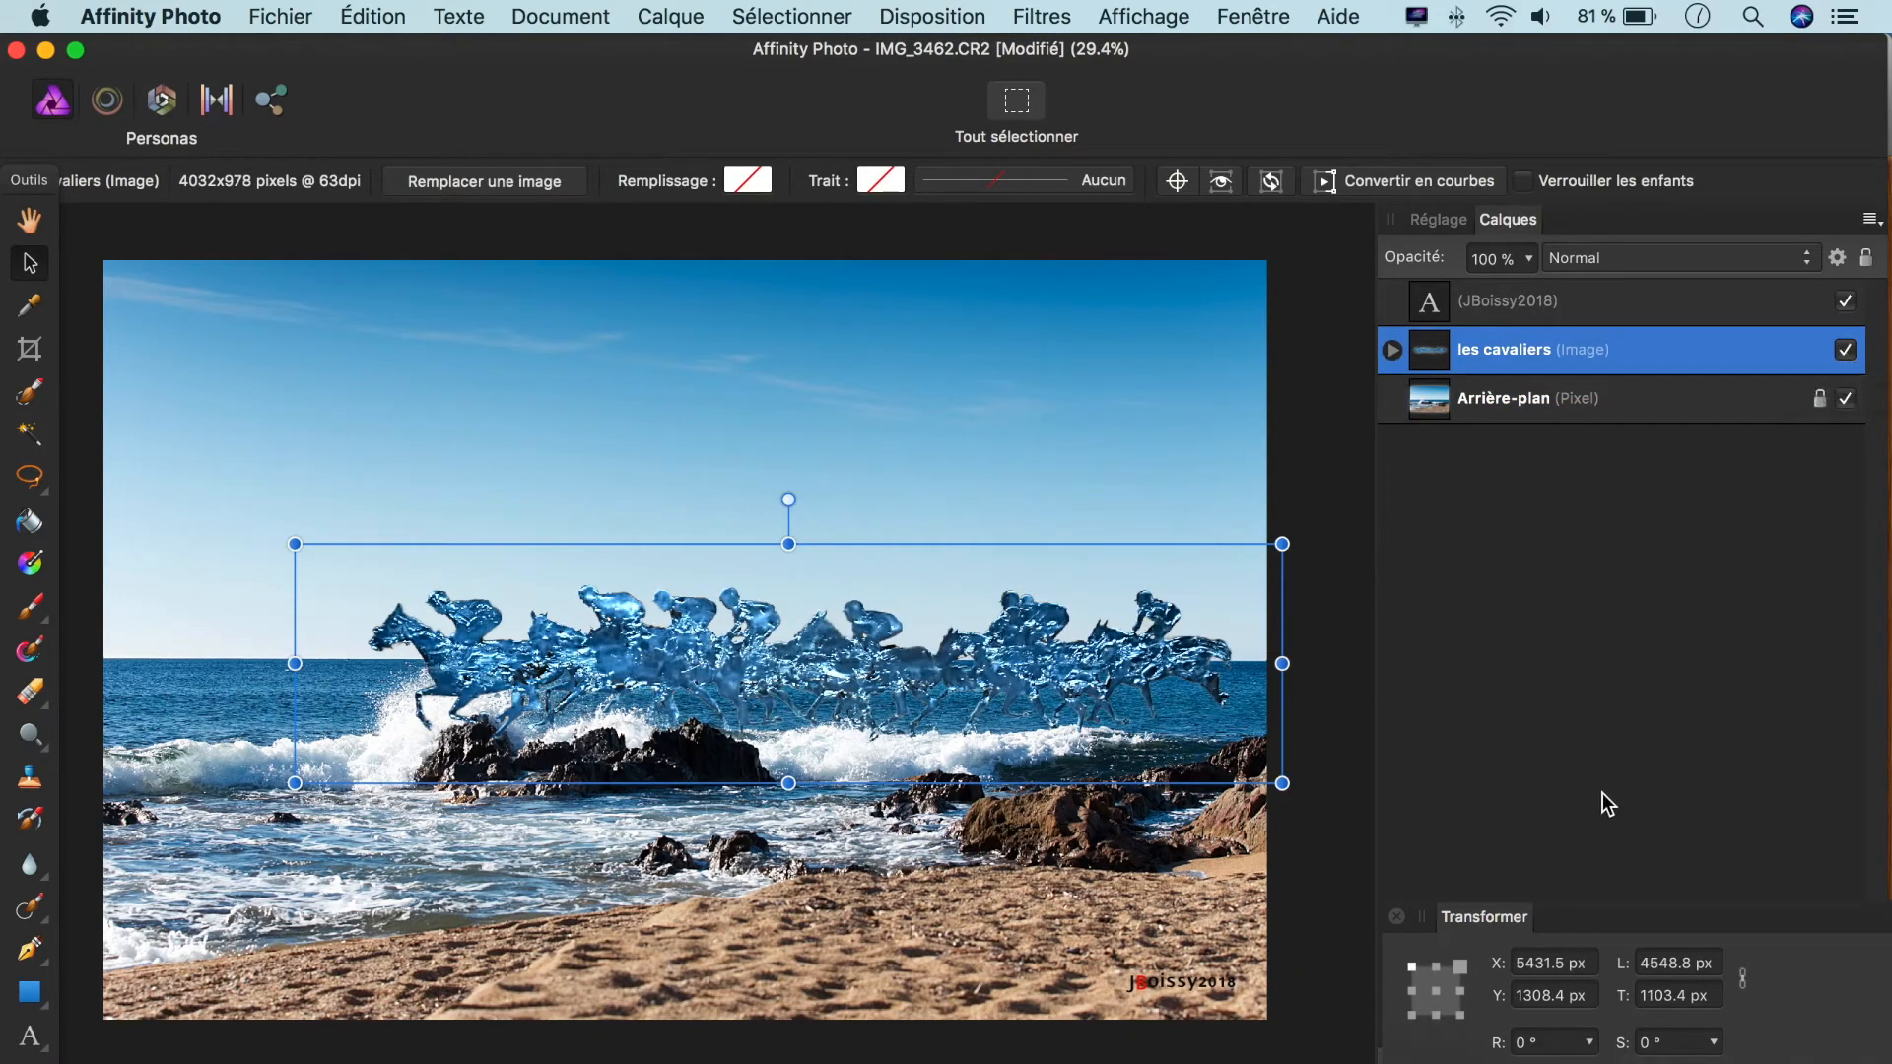
# Step: Try several transform anchor points for the les cavaliers layer, ending on the top-right corner
pyautogui.click(1414, 967)
pyautogui.click(1456, 967)
pyautogui.click(1434, 966)
pyautogui.click(1435, 990)
pyautogui.click(1413, 965)
pyautogui.click(1460, 967)
# Step: Set the les cavaliers layer's X position to 6000 px and undo the move
pyautogui.click(1573, 971)
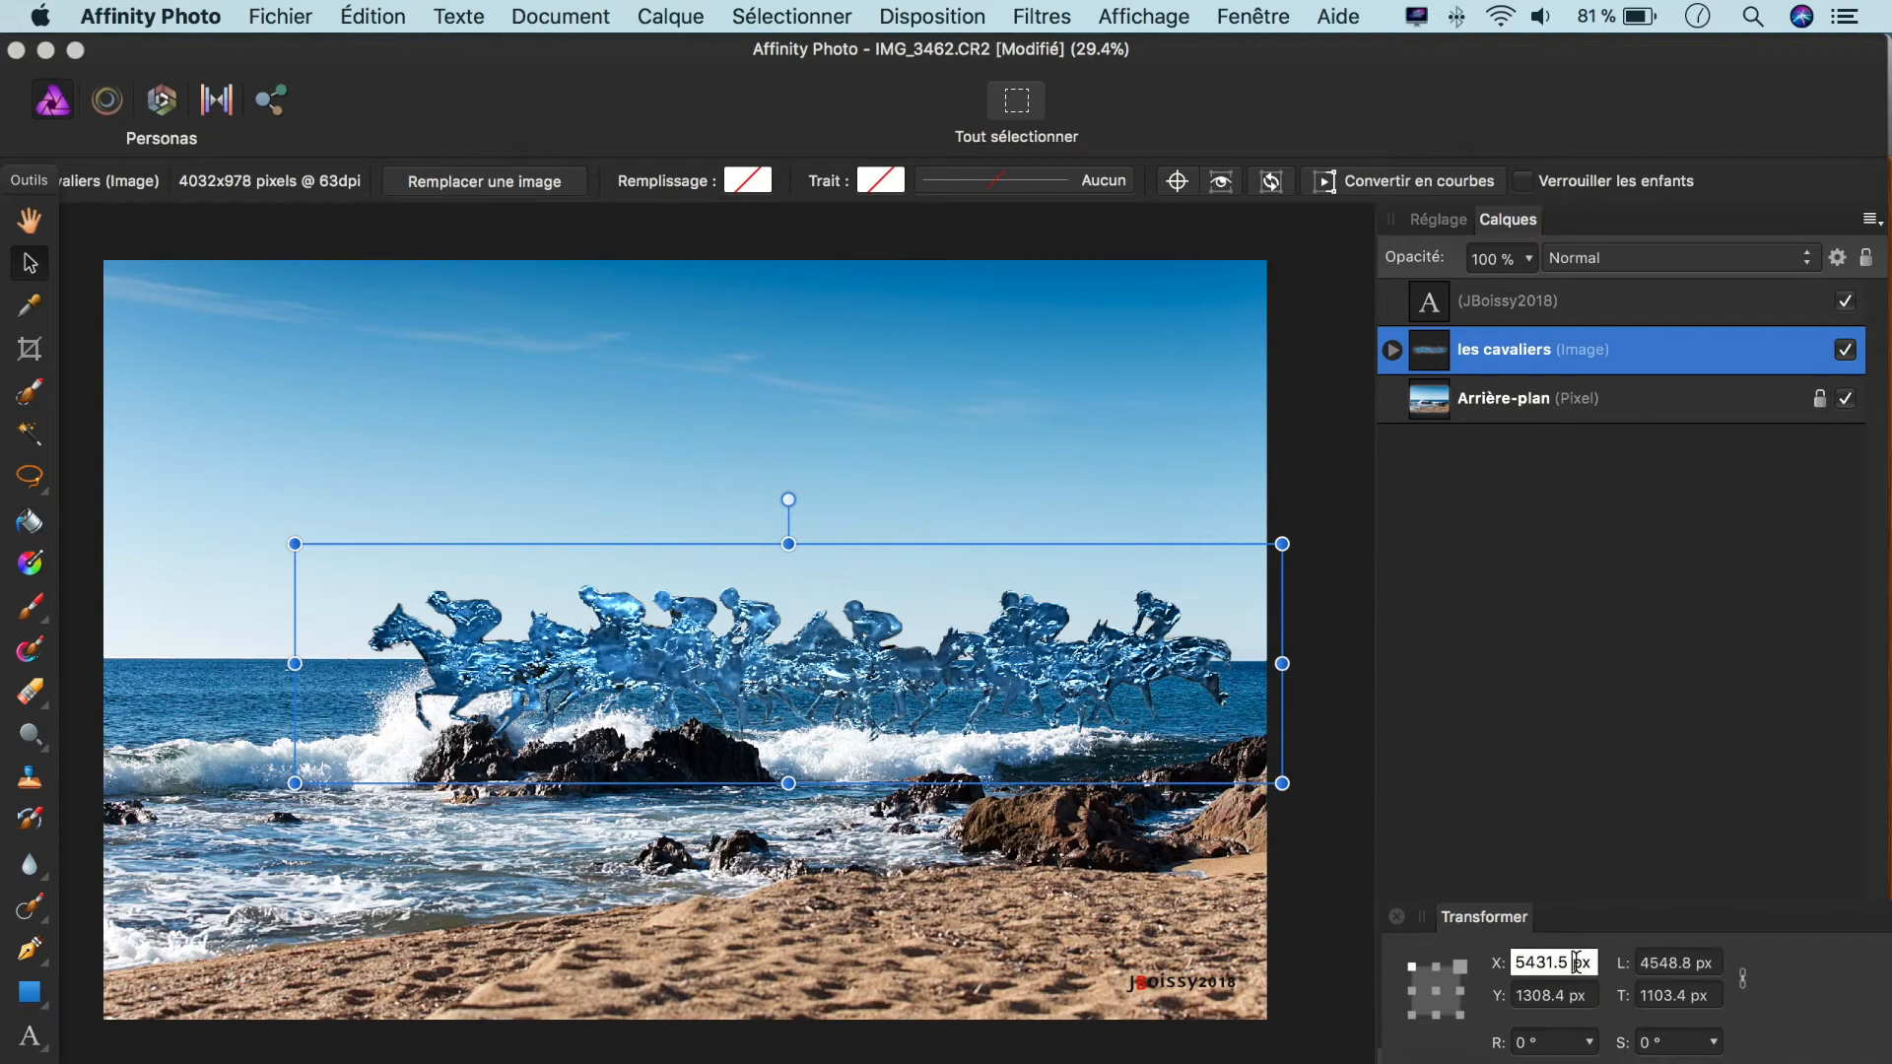
pyautogui.press('BackSpace')
pyautogui.press('BackSpace')
pyautogui.press('BackSpace')
pyautogui.press('BackSpace')
pyautogui.press('BackSpace')
pyautogui.press('BackSpace')
pyautogui.press('BackSpace')
pyautogui.write('6000')
pyautogui.press('Return')
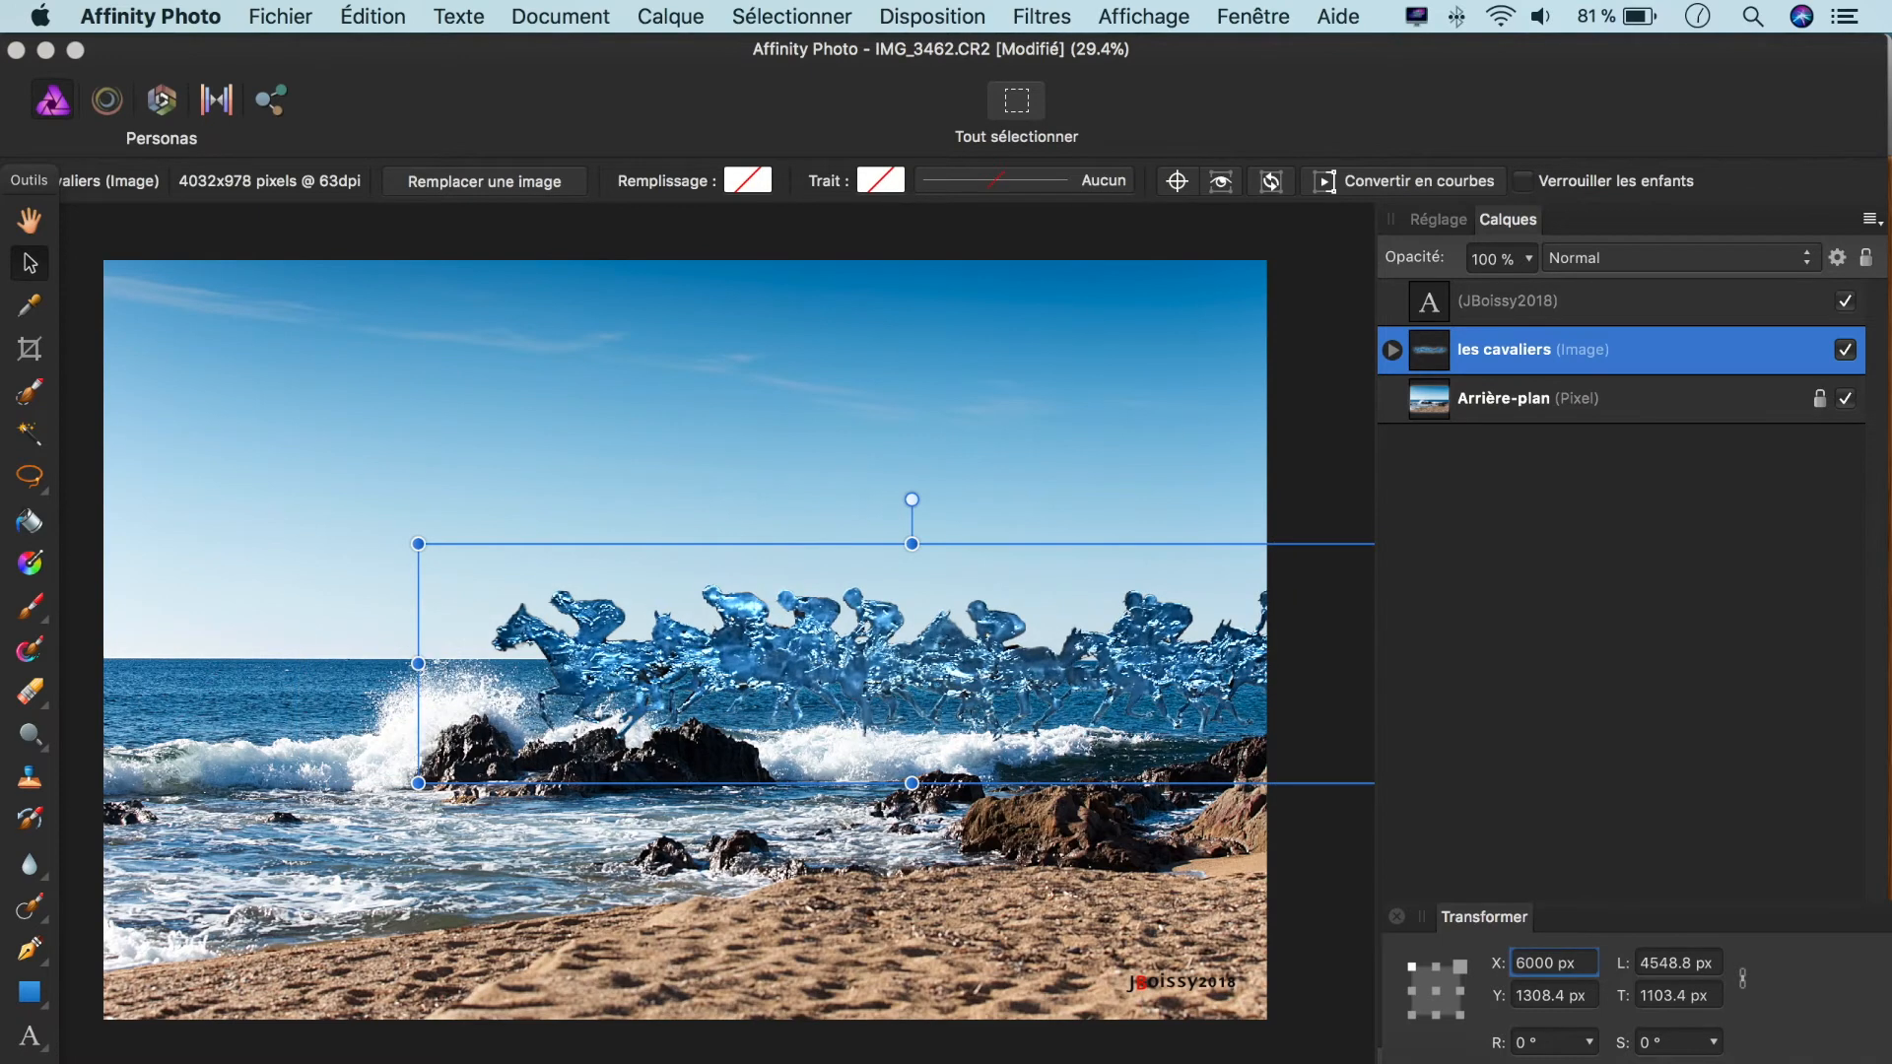
pyautogui.press('super+z')
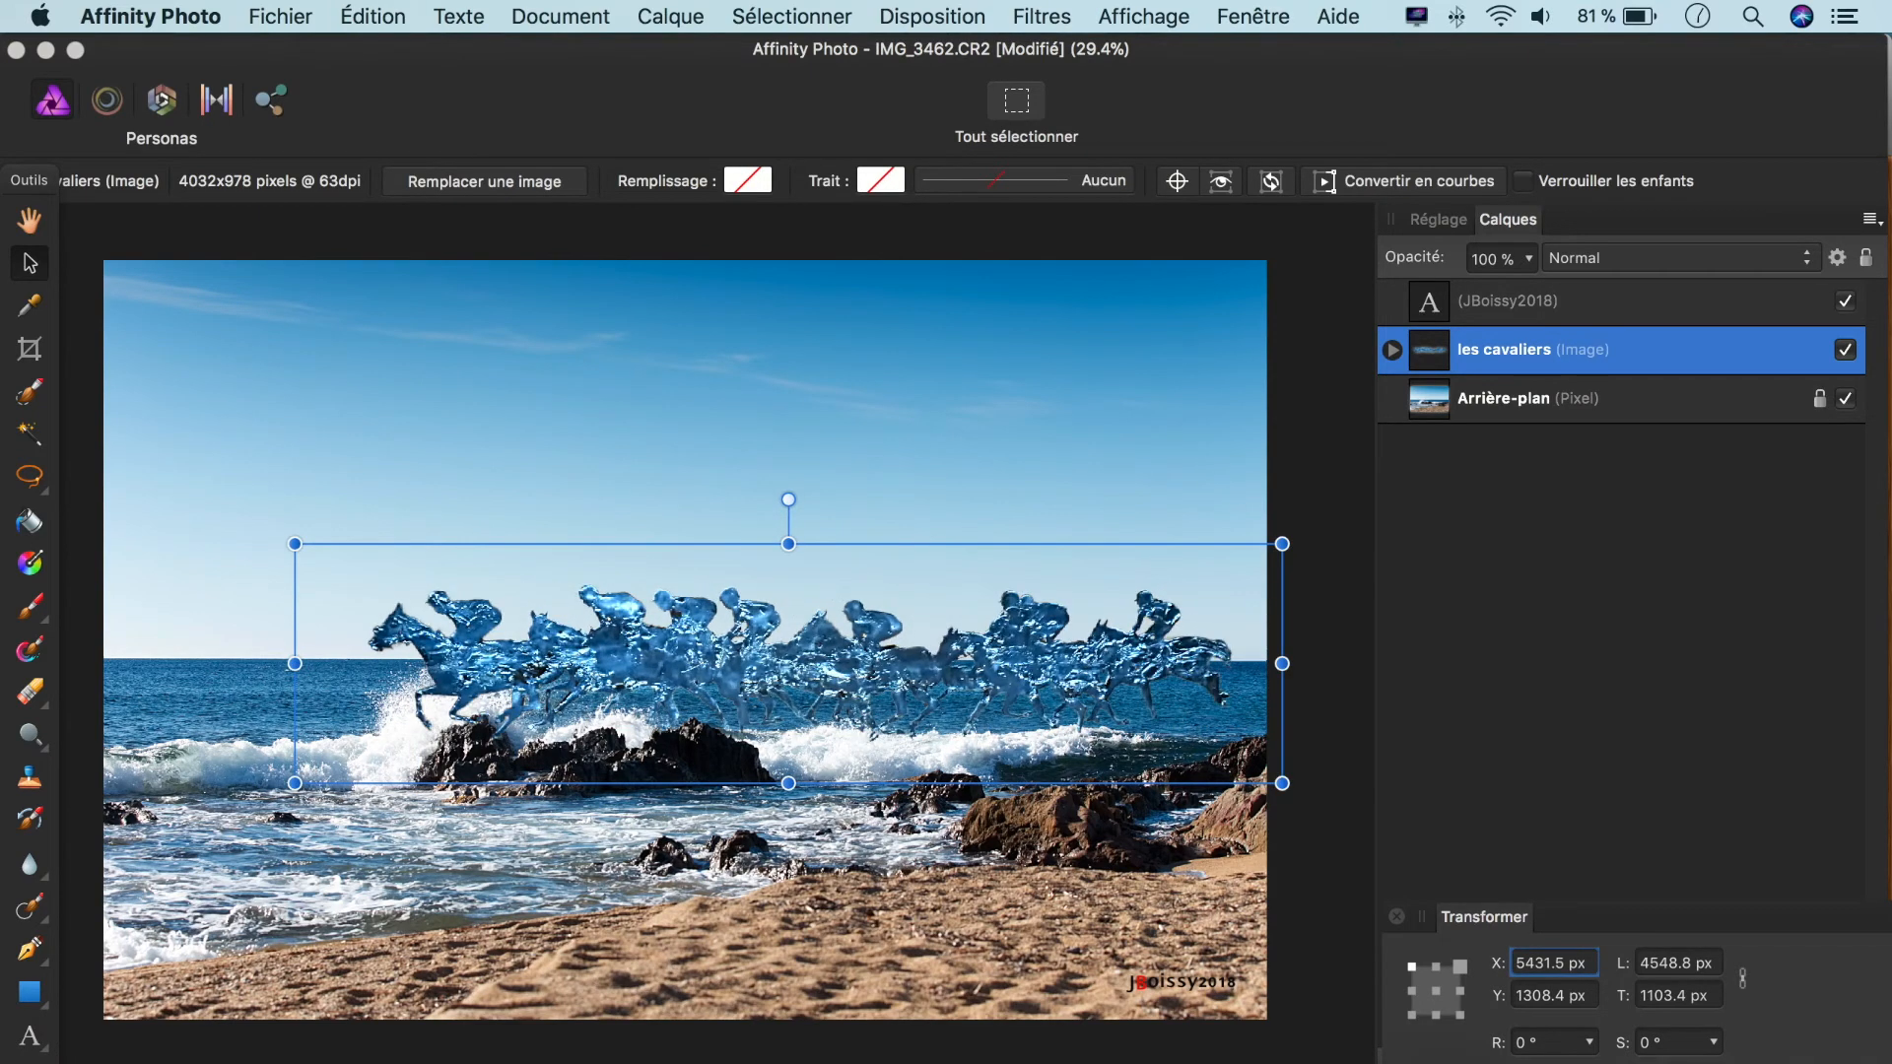
# Step: Set the les cavaliers layer's Y position to 2000 px and undo the move
pyautogui.click(1544, 993)
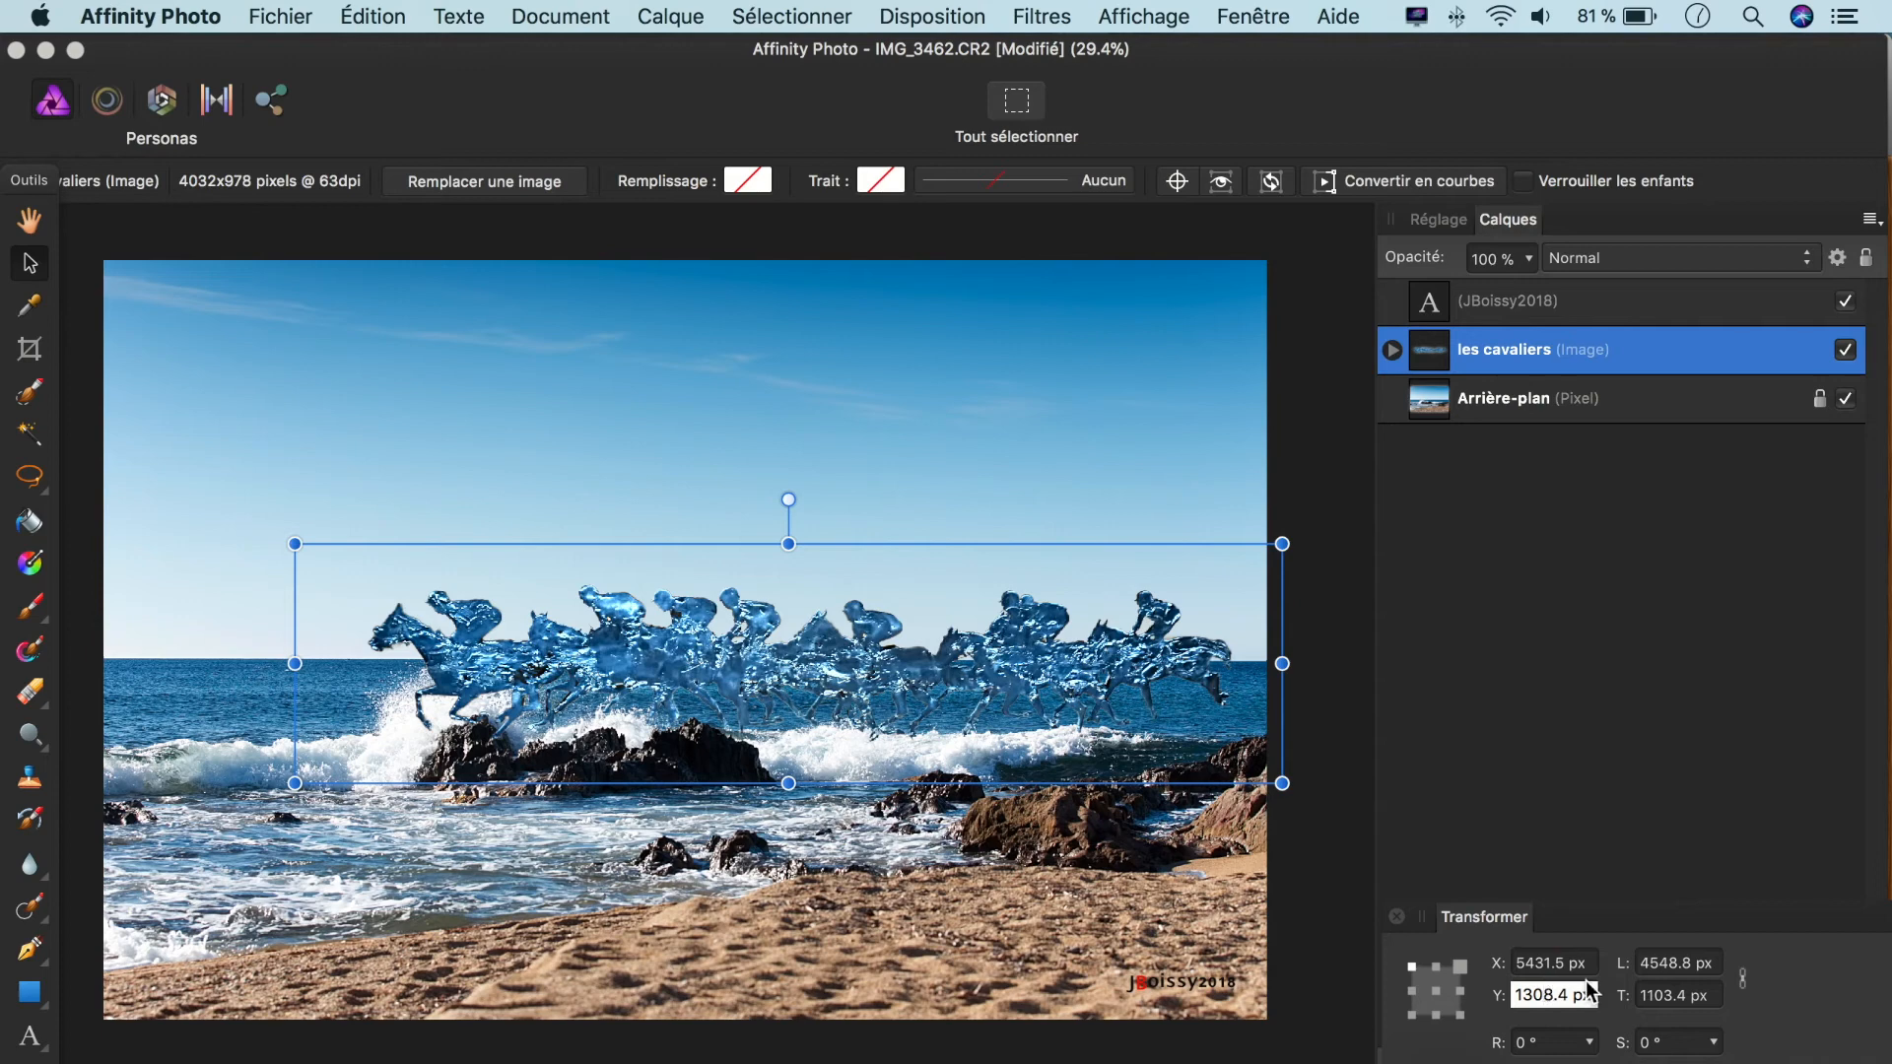
pyautogui.press('BackSpace')
pyautogui.press('BackSpace')
pyautogui.press('BackSpace')
pyautogui.press('BackSpace')
pyautogui.press('BackSpace')
pyautogui.press('BackSpace')
pyautogui.write('2000')
pyautogui.press('Return')
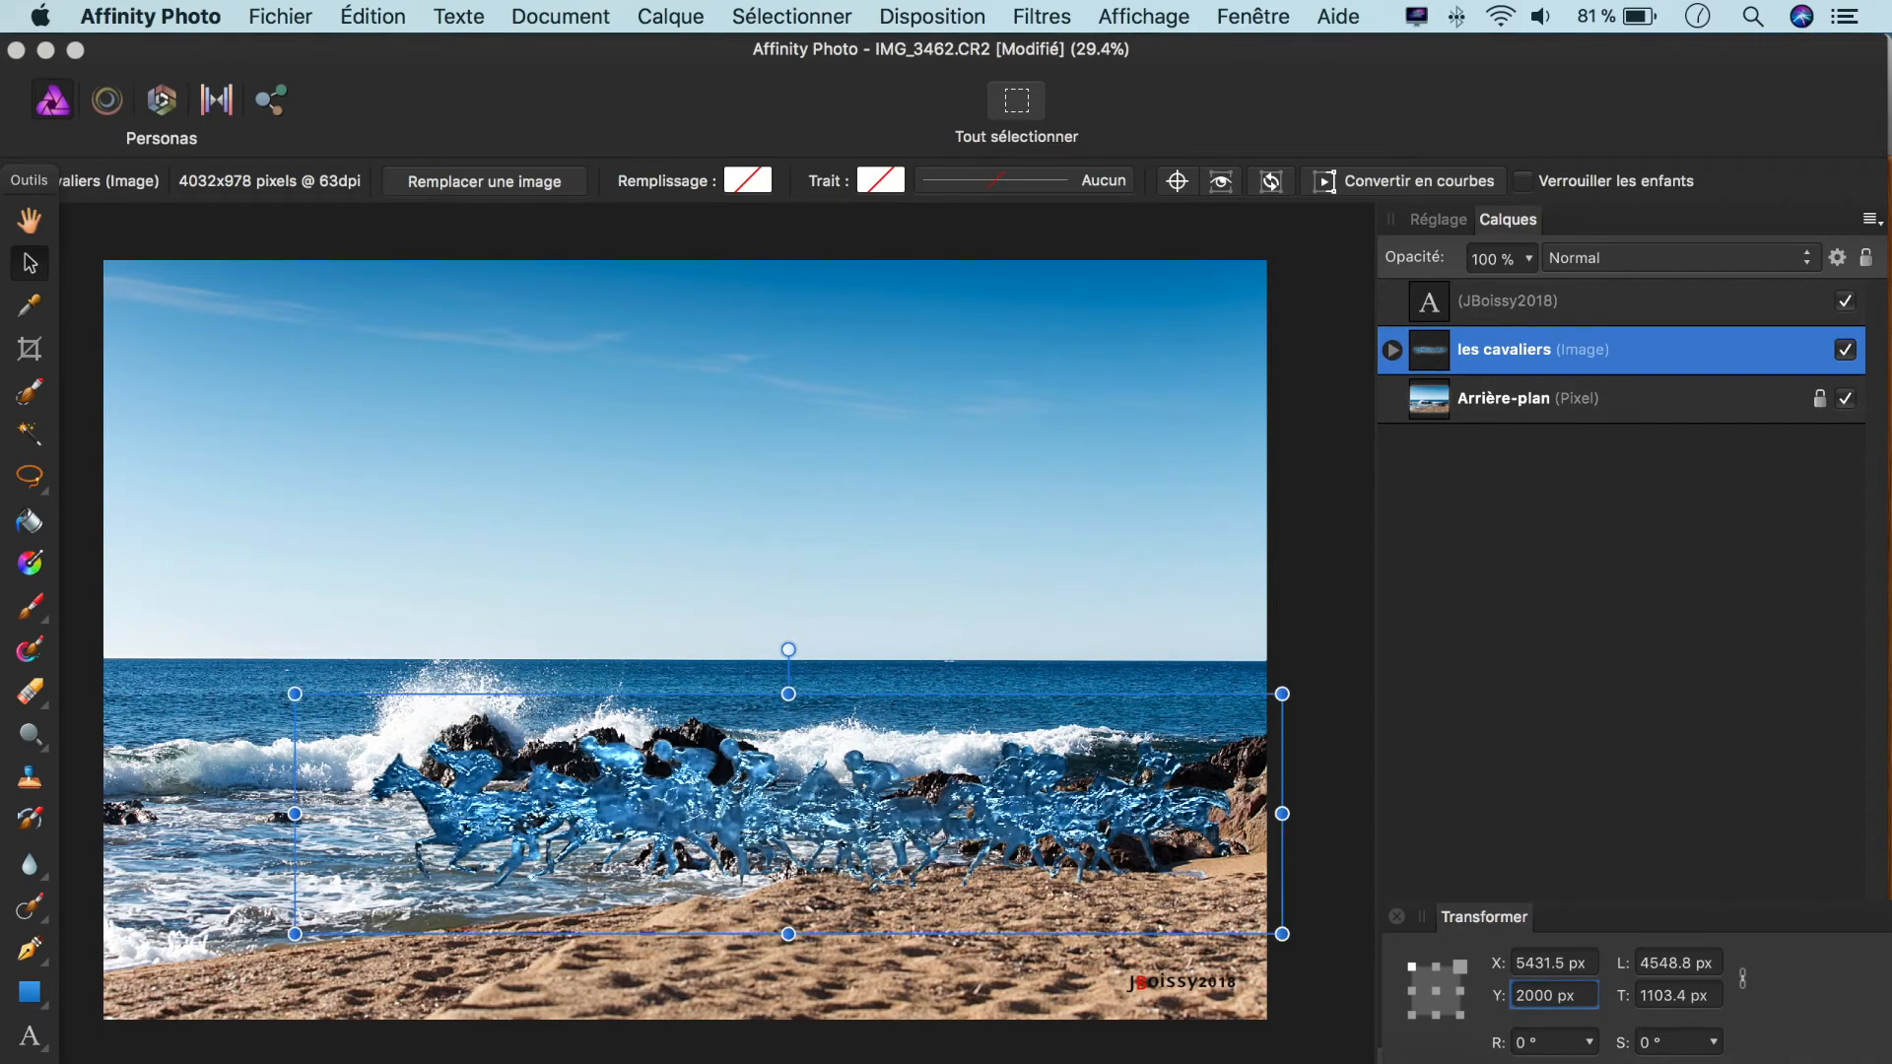
pyautogui.press('super+z')
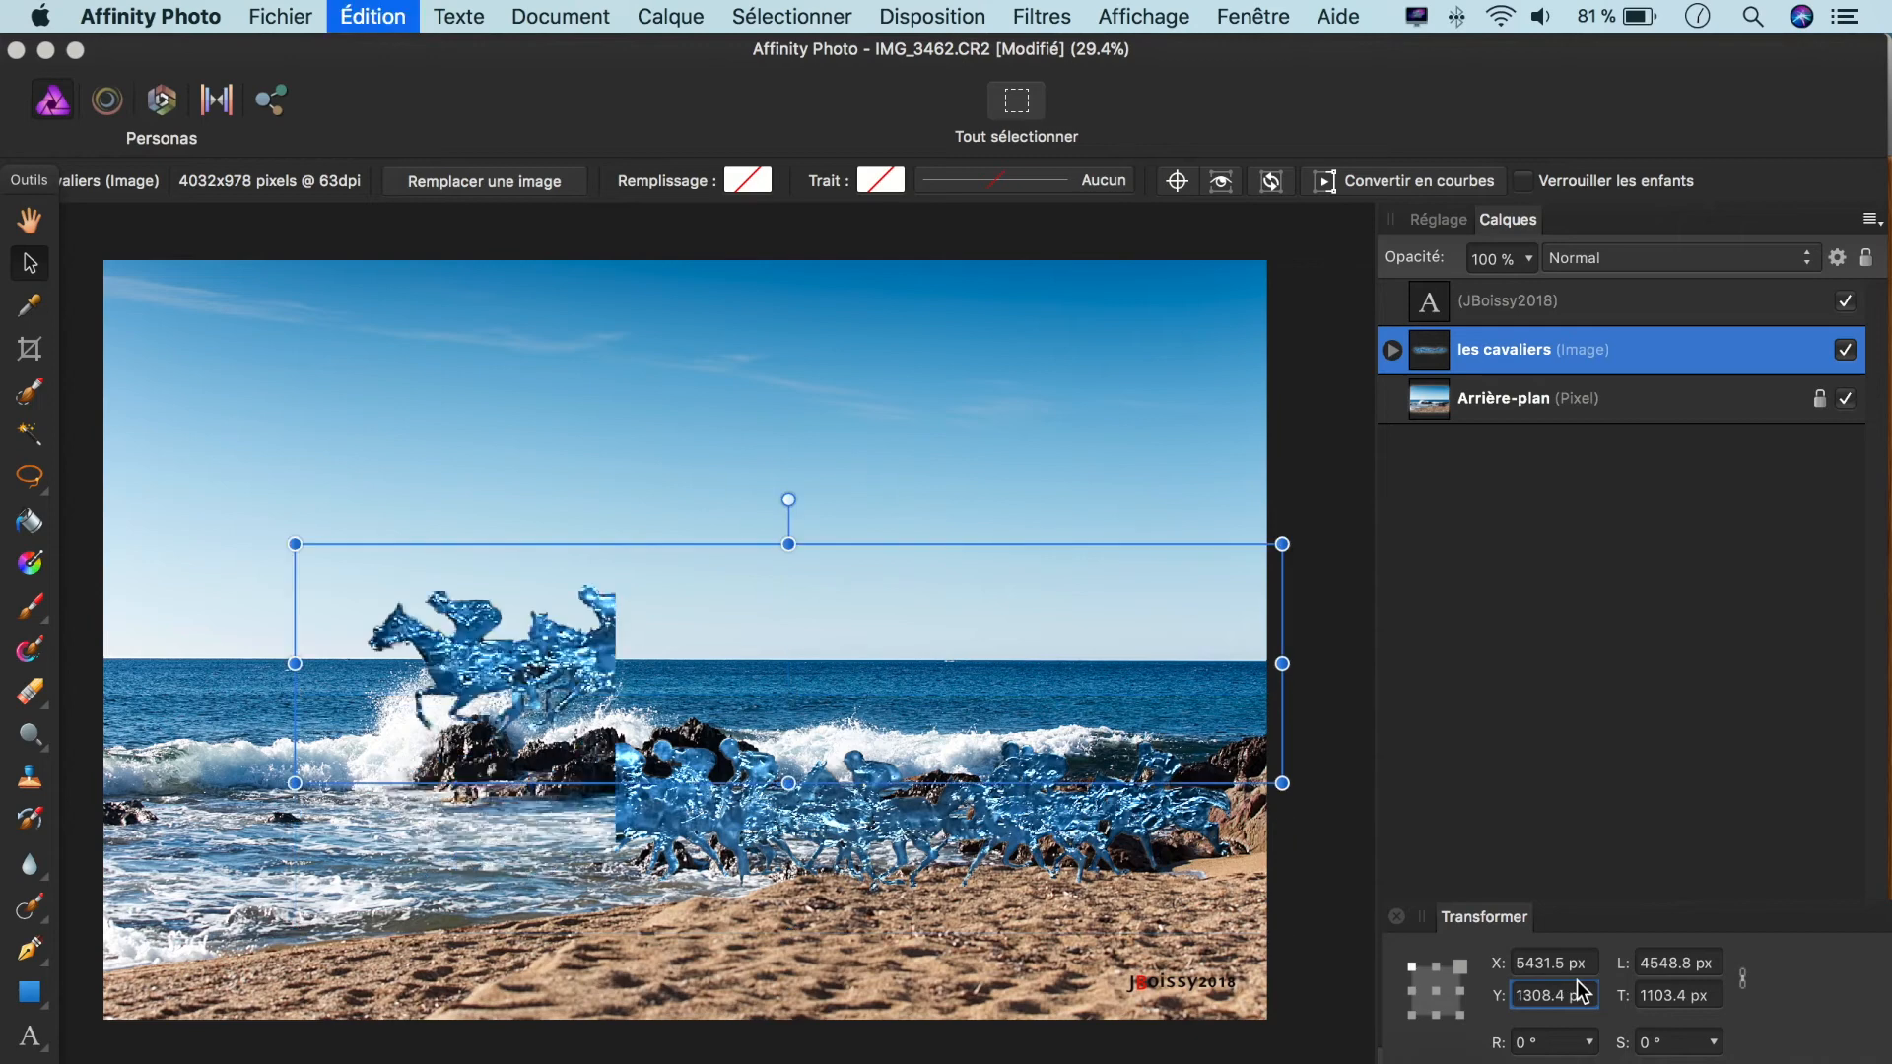
# Step: Deselect and reselect the les cavaliers layer, and link its width and height so that they scale proportionally
pyautogui.click(1581, 846)
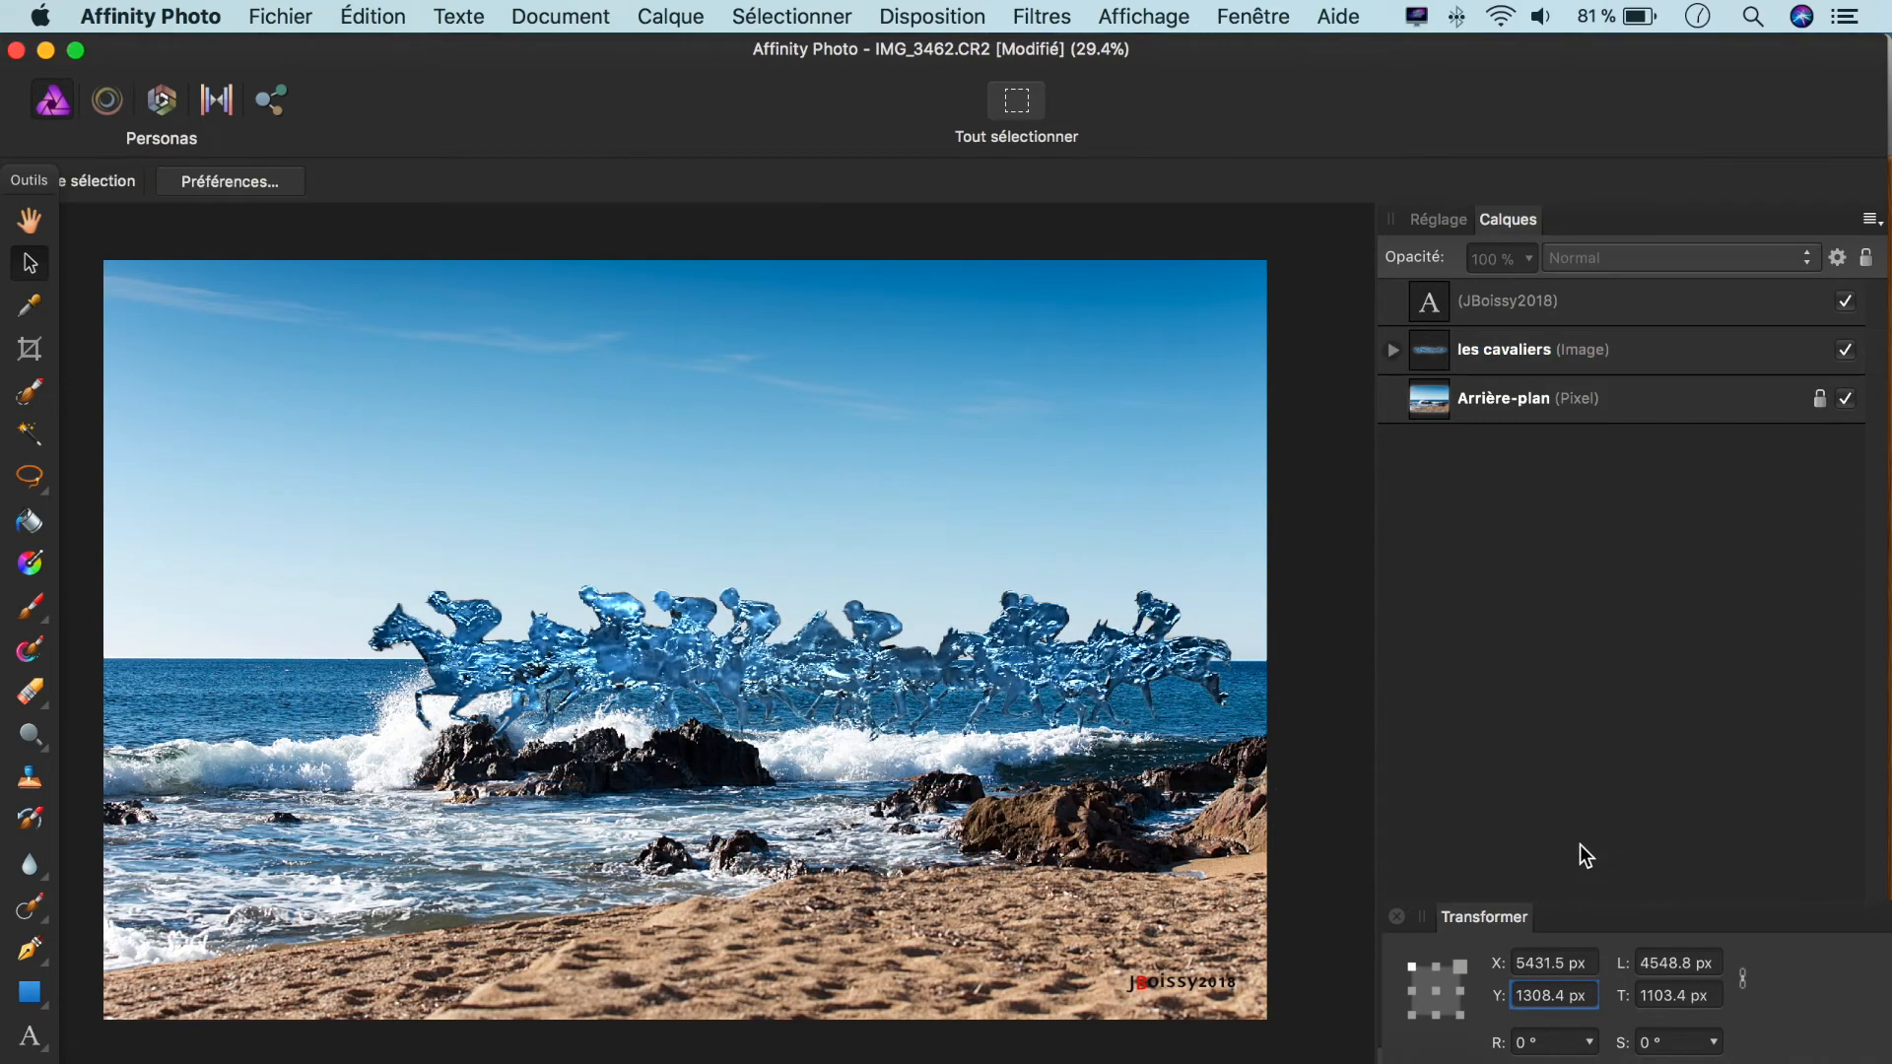
pyautogui.click(1139, 686)
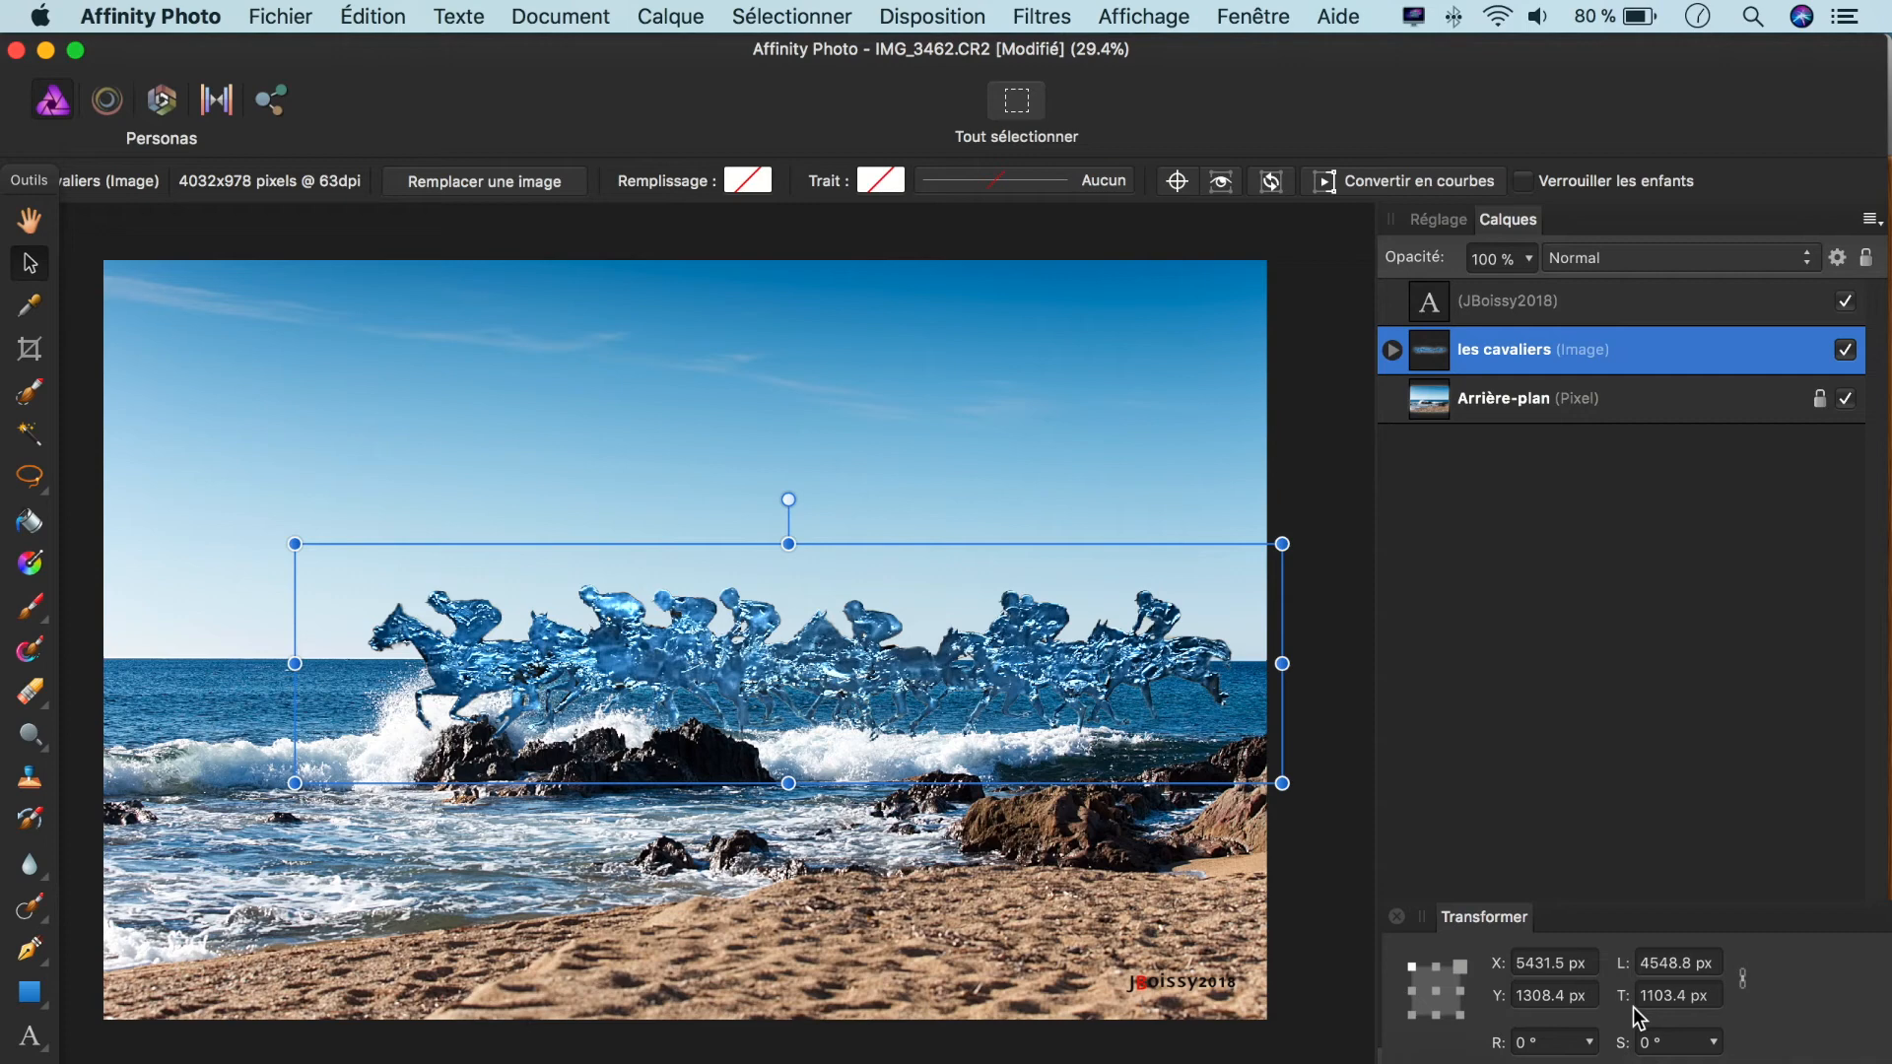
pyautogui.click(1743, 978)
# Step: Set the les cavaliers layer's width to 5000 px with proportions linked and undo the resize
pyautogui.click(1671, 962)
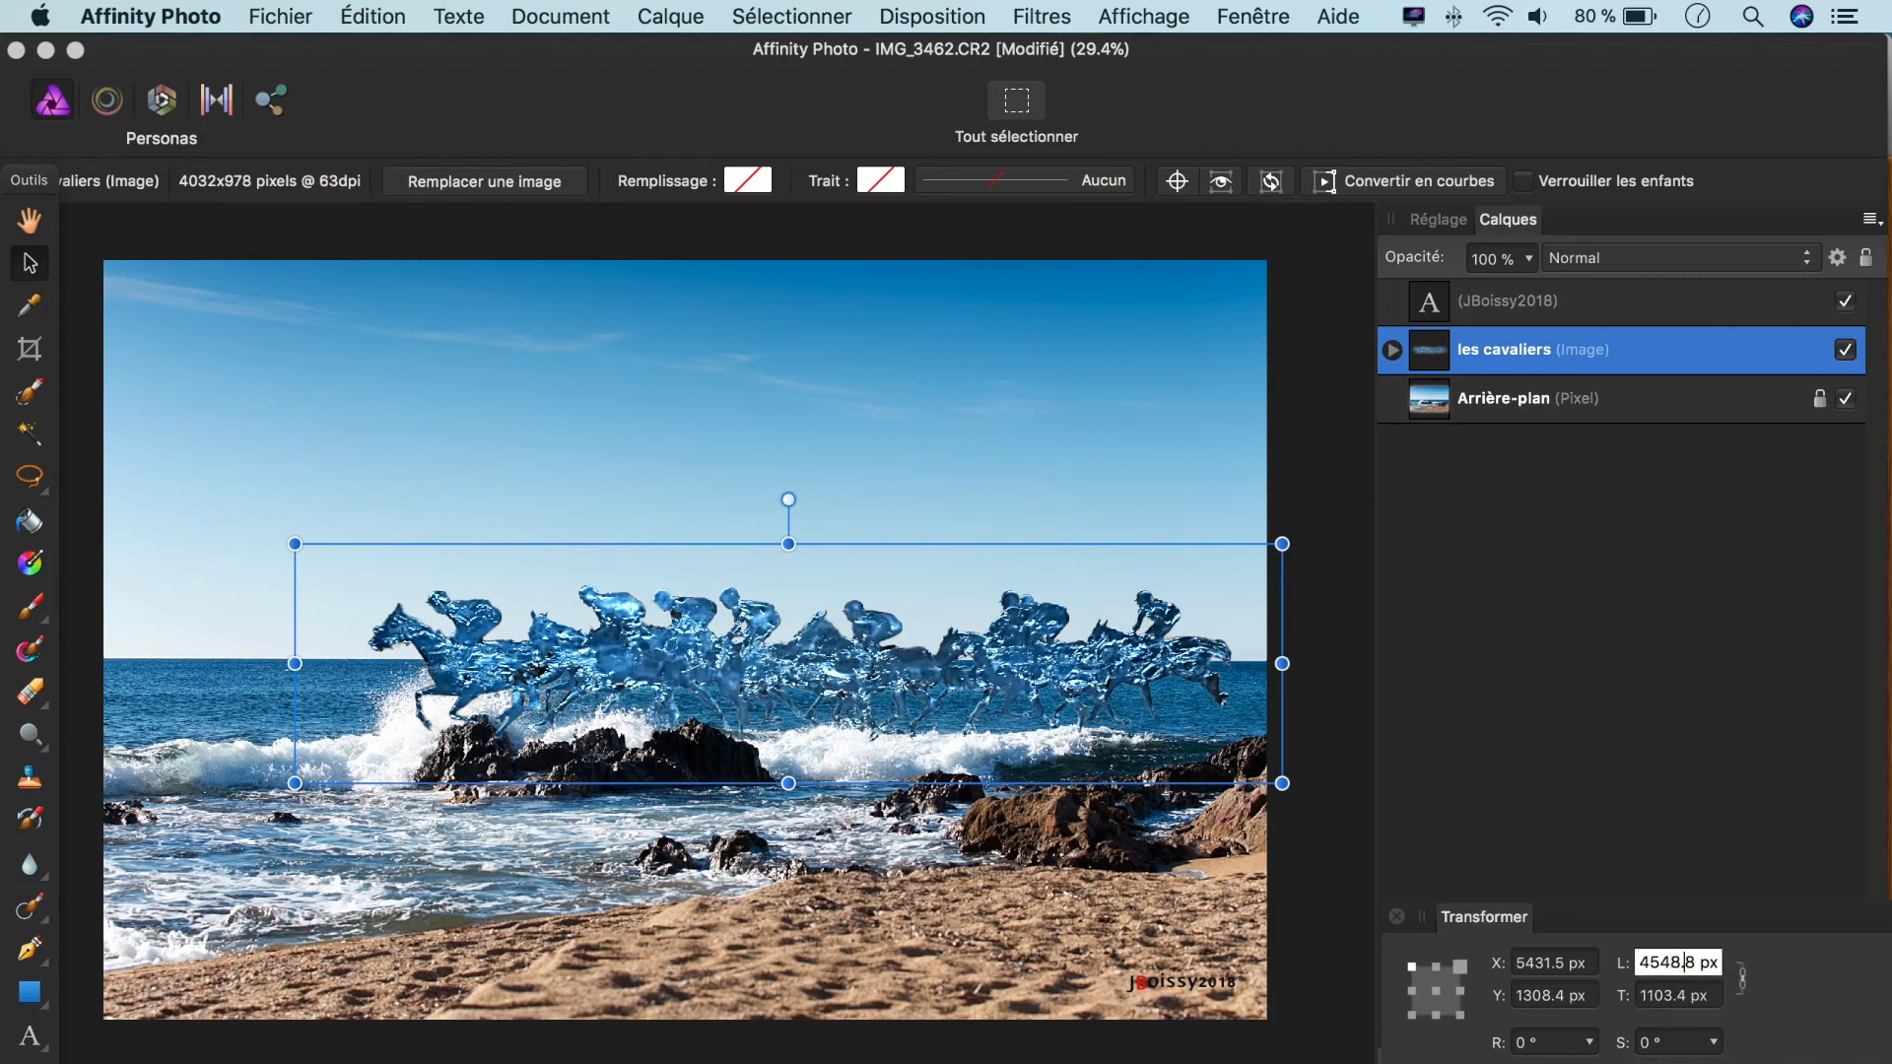
pyautogui.press('BackSpace')
pyautogui.press('BackSpace')
pyautogui.press('BackSpace')
pyautogui.press('BackSpace')
pyautogui.press('BackSpace')
pyautogui.press('BackSpace')
pyautogui.write('5000')
pyautogui.press('Return')
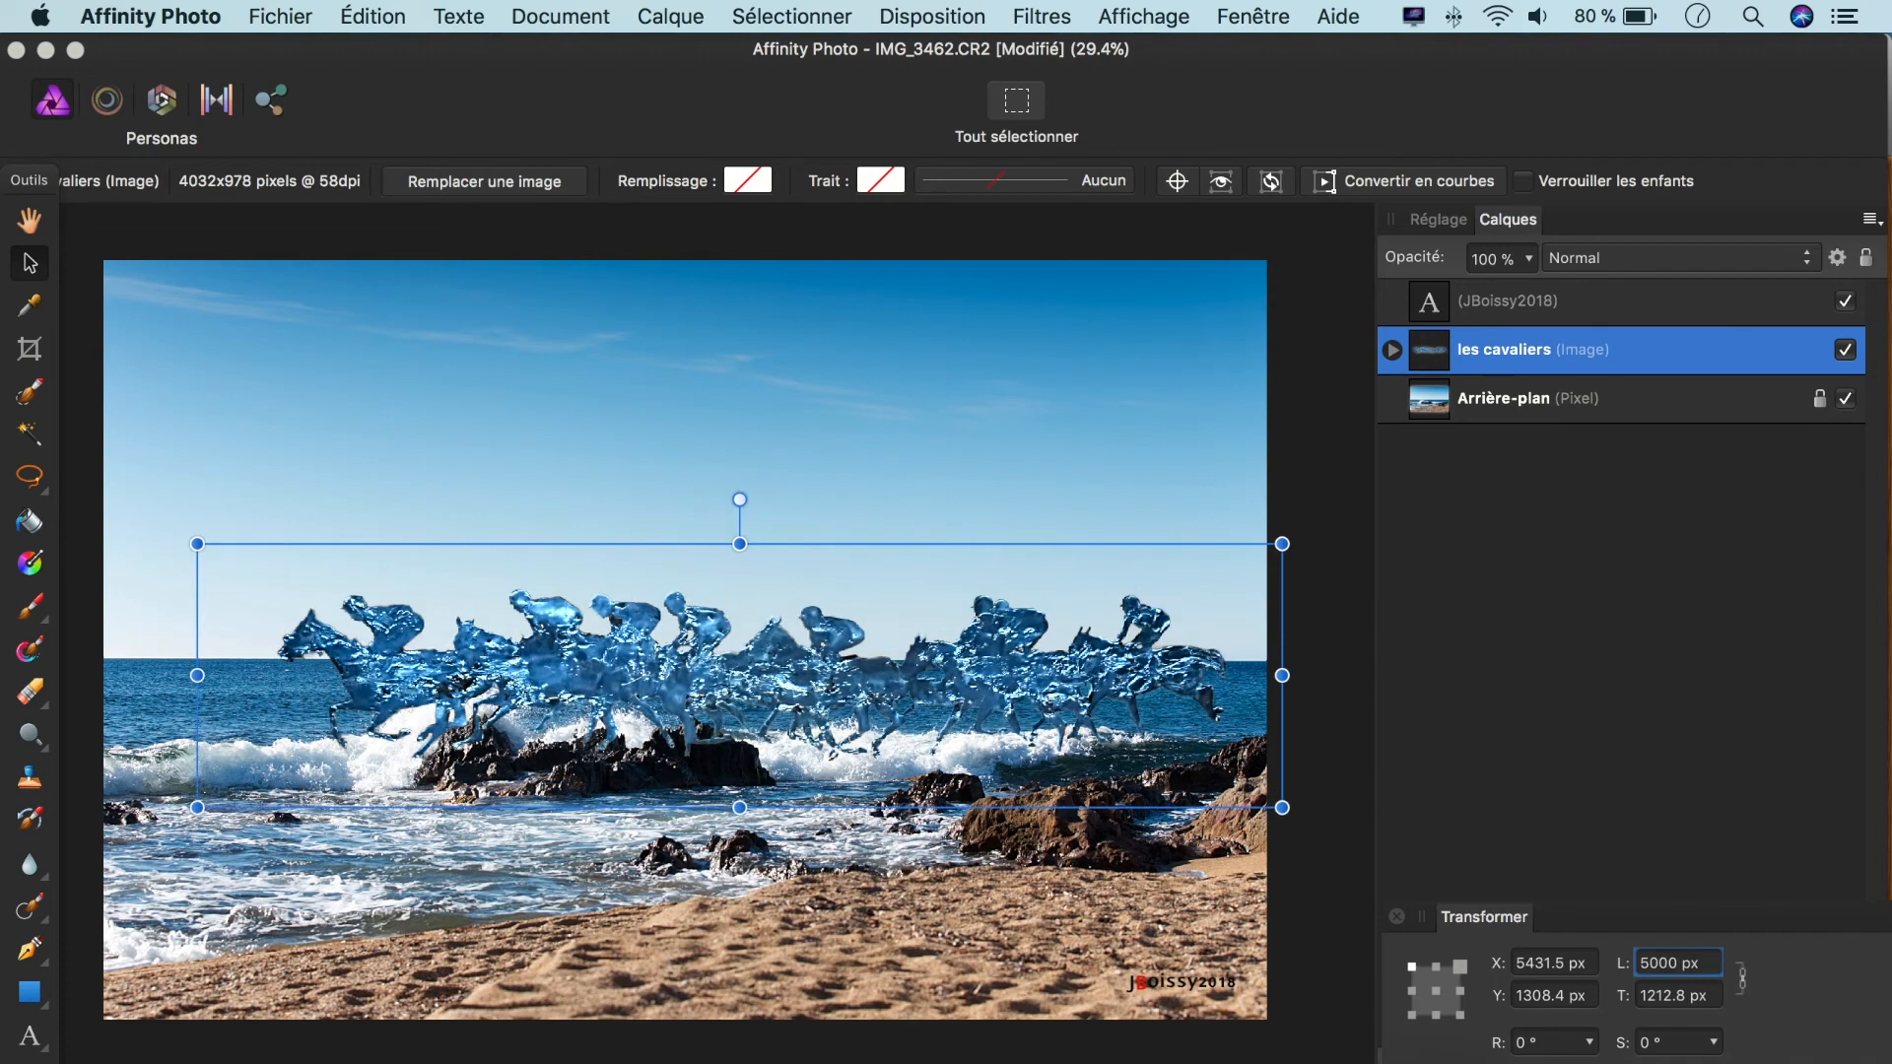
pyautogui.press('super+z')
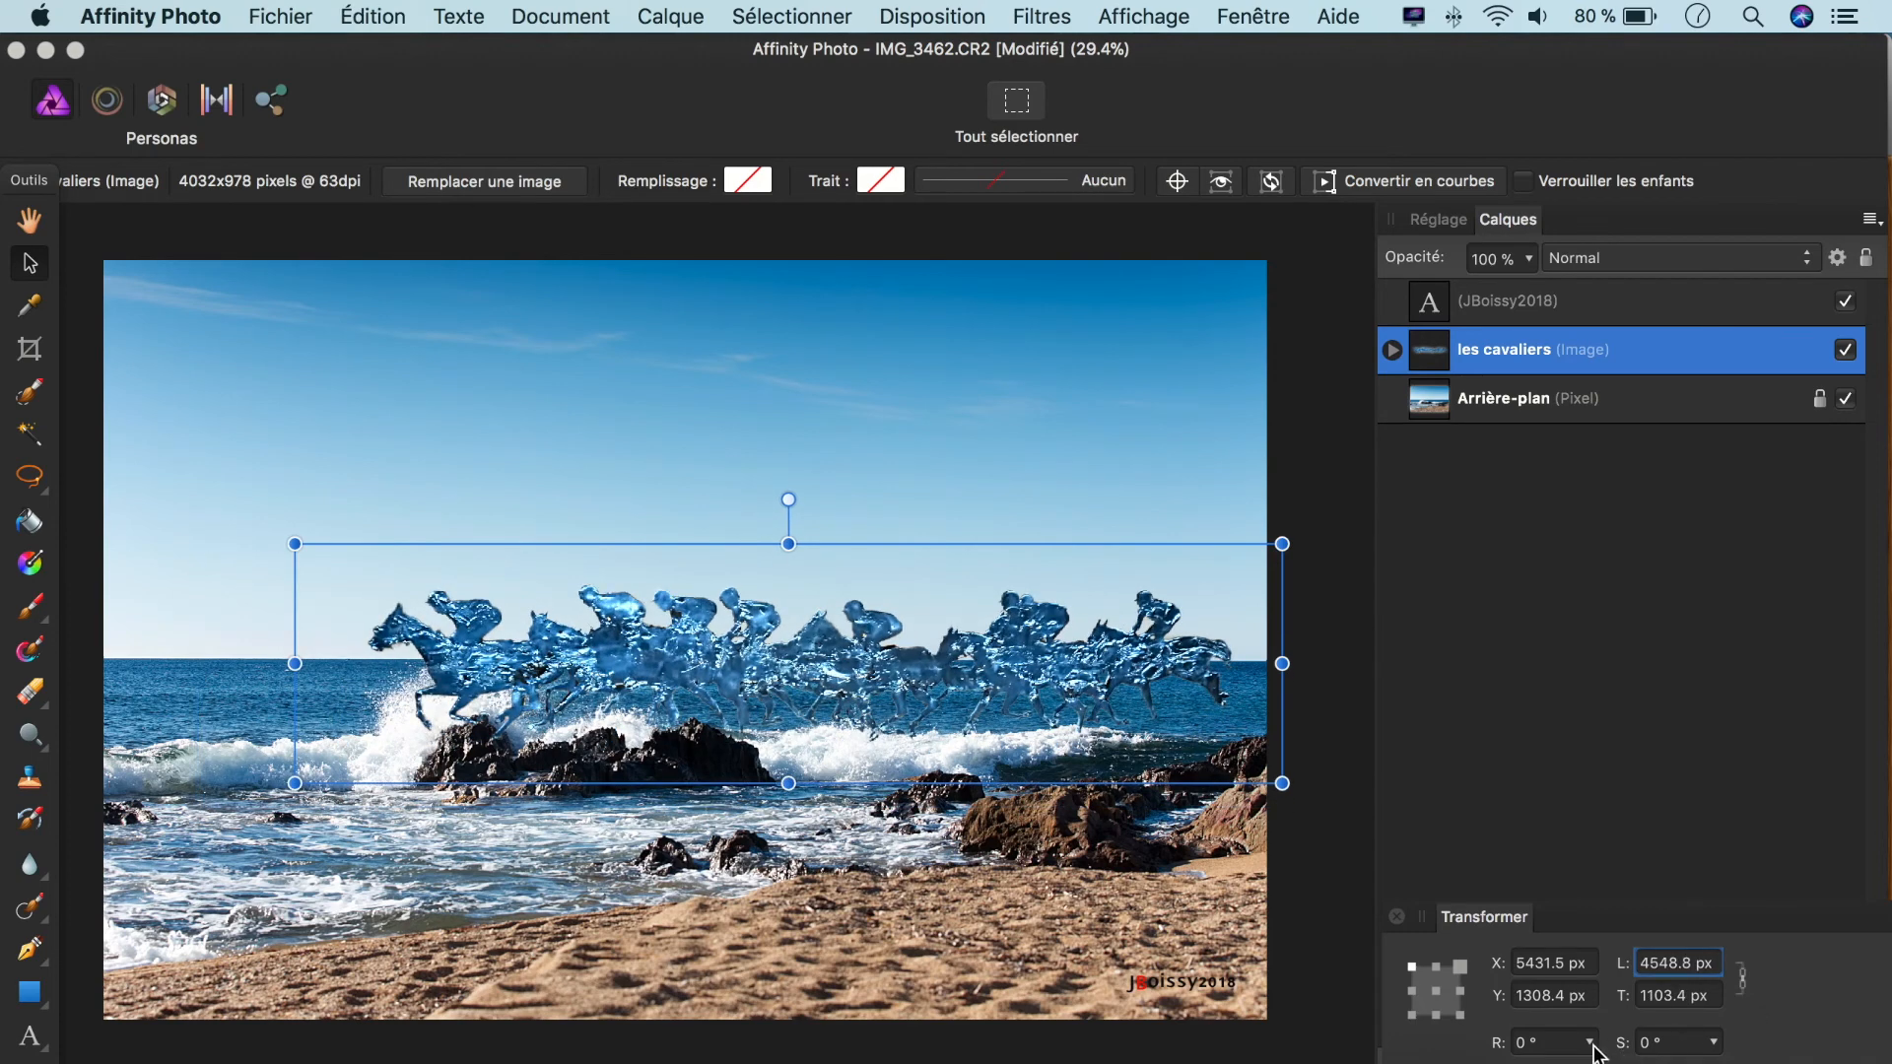
# Step: Shear the les cavaliers layer to -5.2°, undo the shear and deselect the layer
pyautogui.moveTo(1591, 1054); pyautogui.dragTo(1588, 1057)
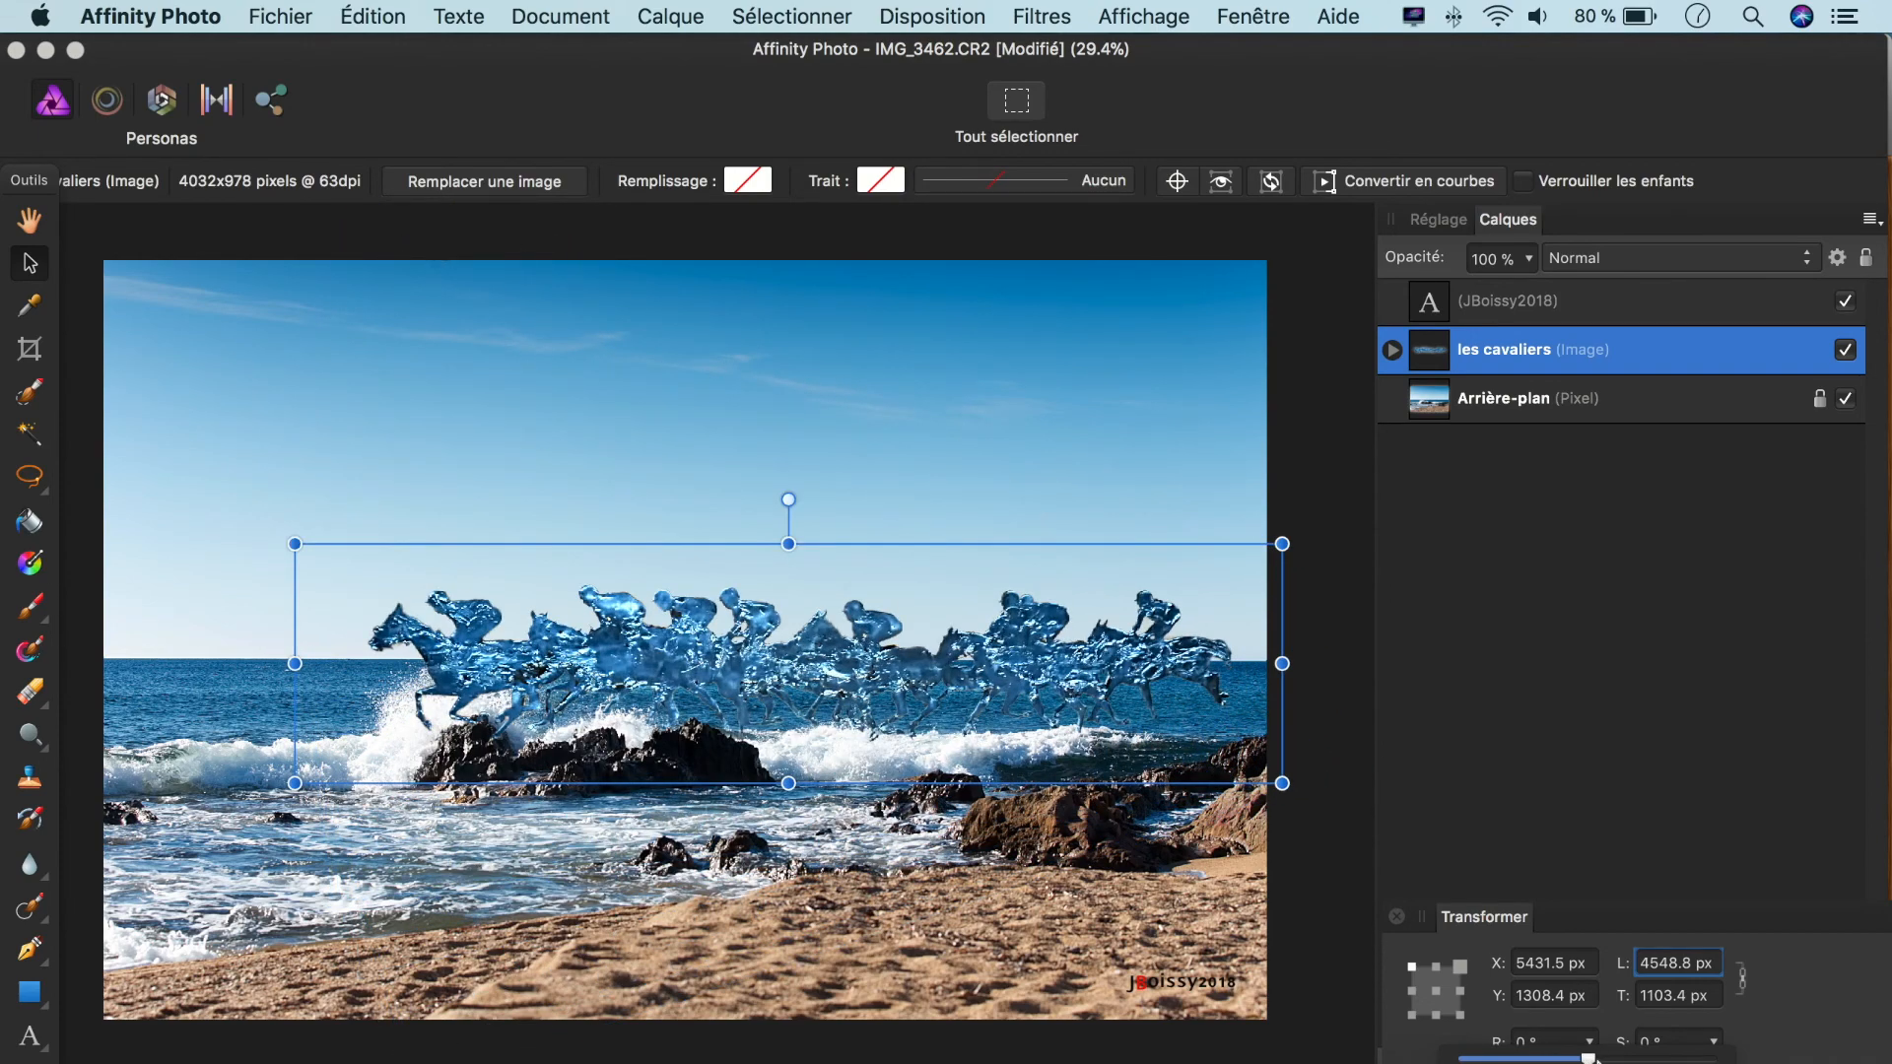
pyautogui.click(1713, 1042)
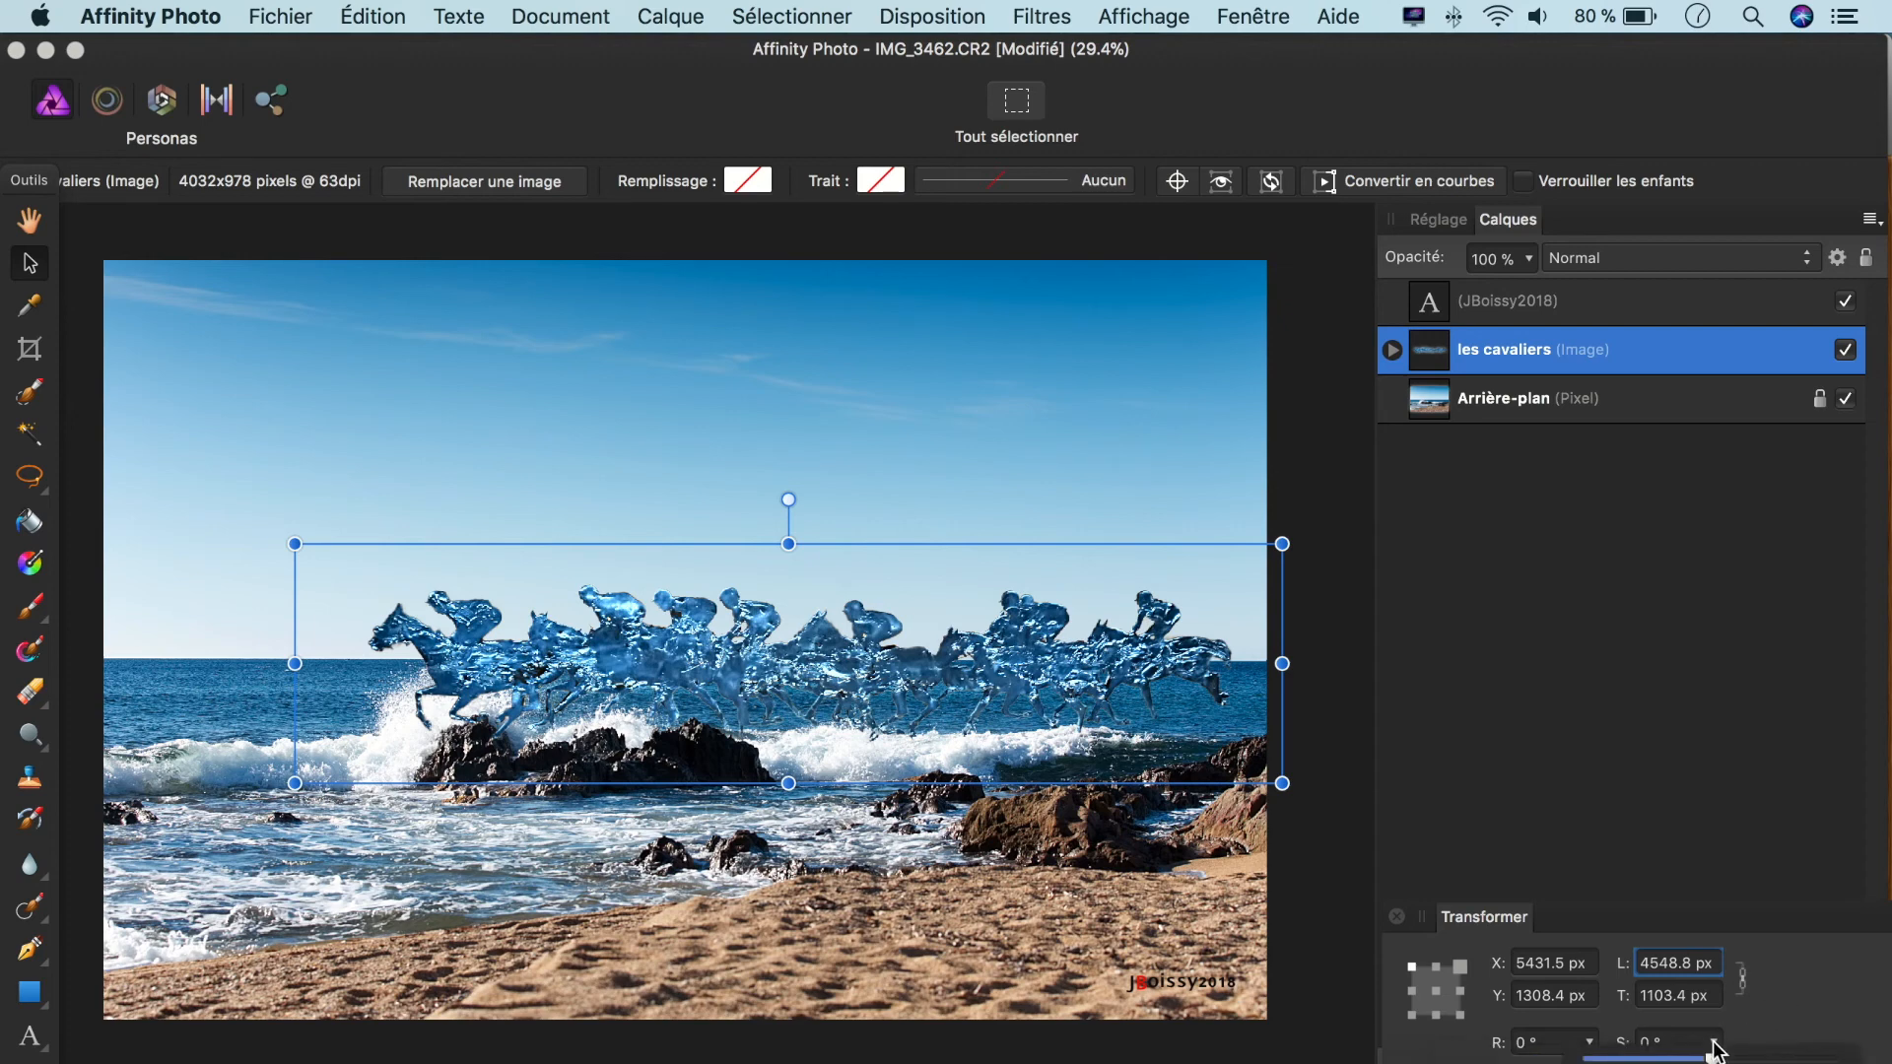
pyautogui.moveTo(1713, 1056)
pyautogui.mouseDown()
pyautogui.moveTo(1755, 1056)
pyautogui.moveTo(1662, 1057)
pyautogui.moveTo(1703, 1056)
pyautogui.mouseUp()
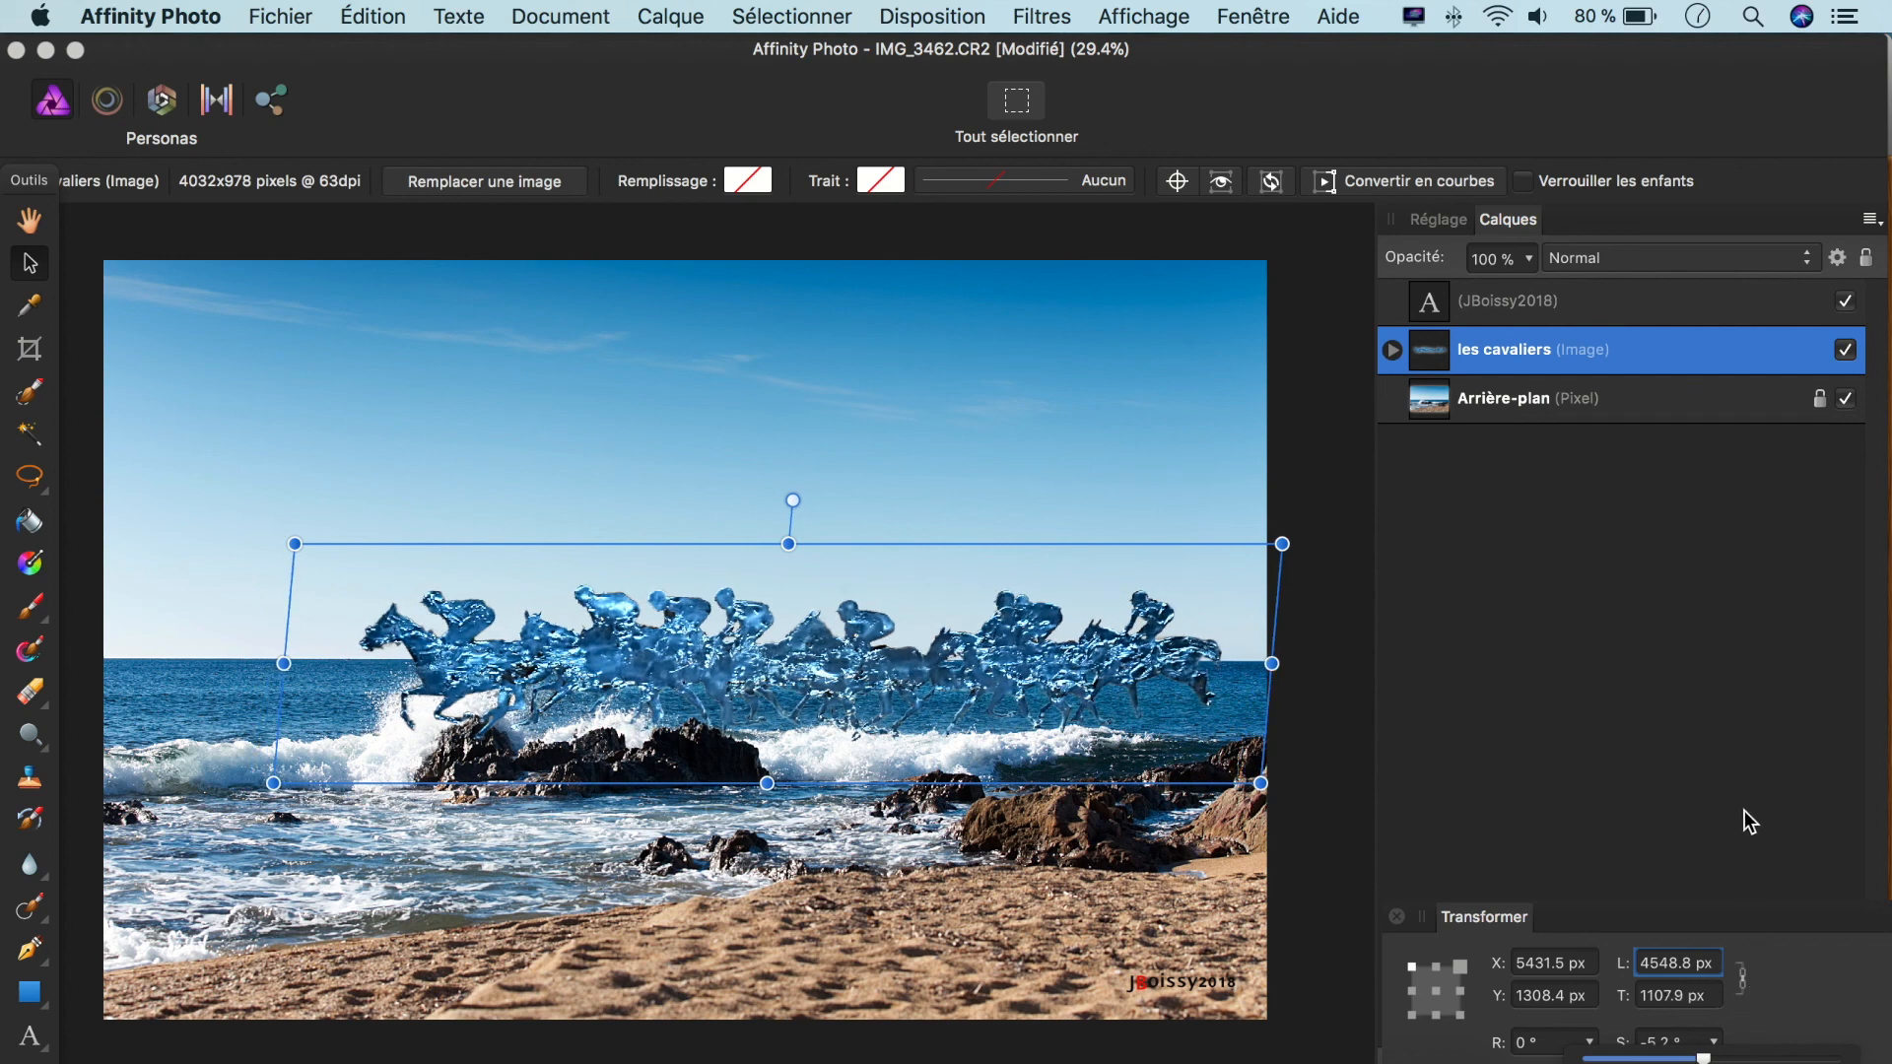
pyautogui.press('super+z')
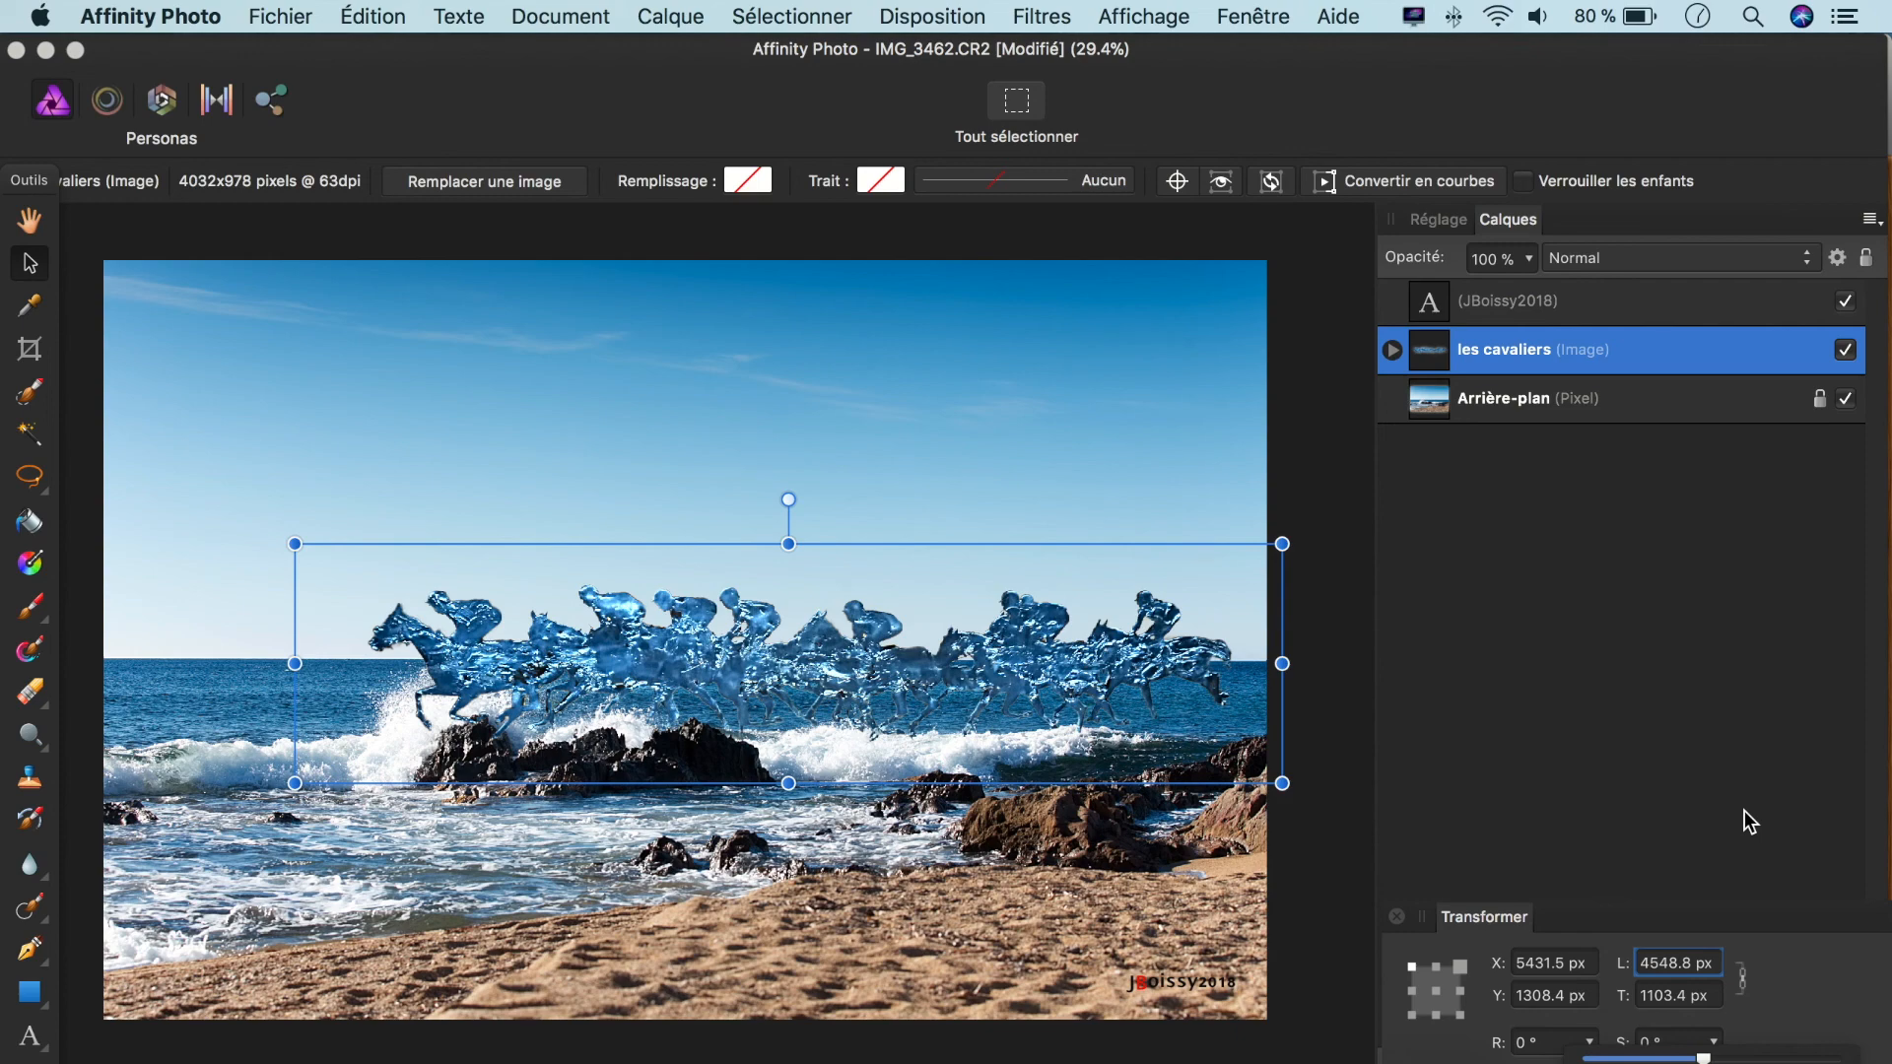
pyautogui.click(1744, 810)
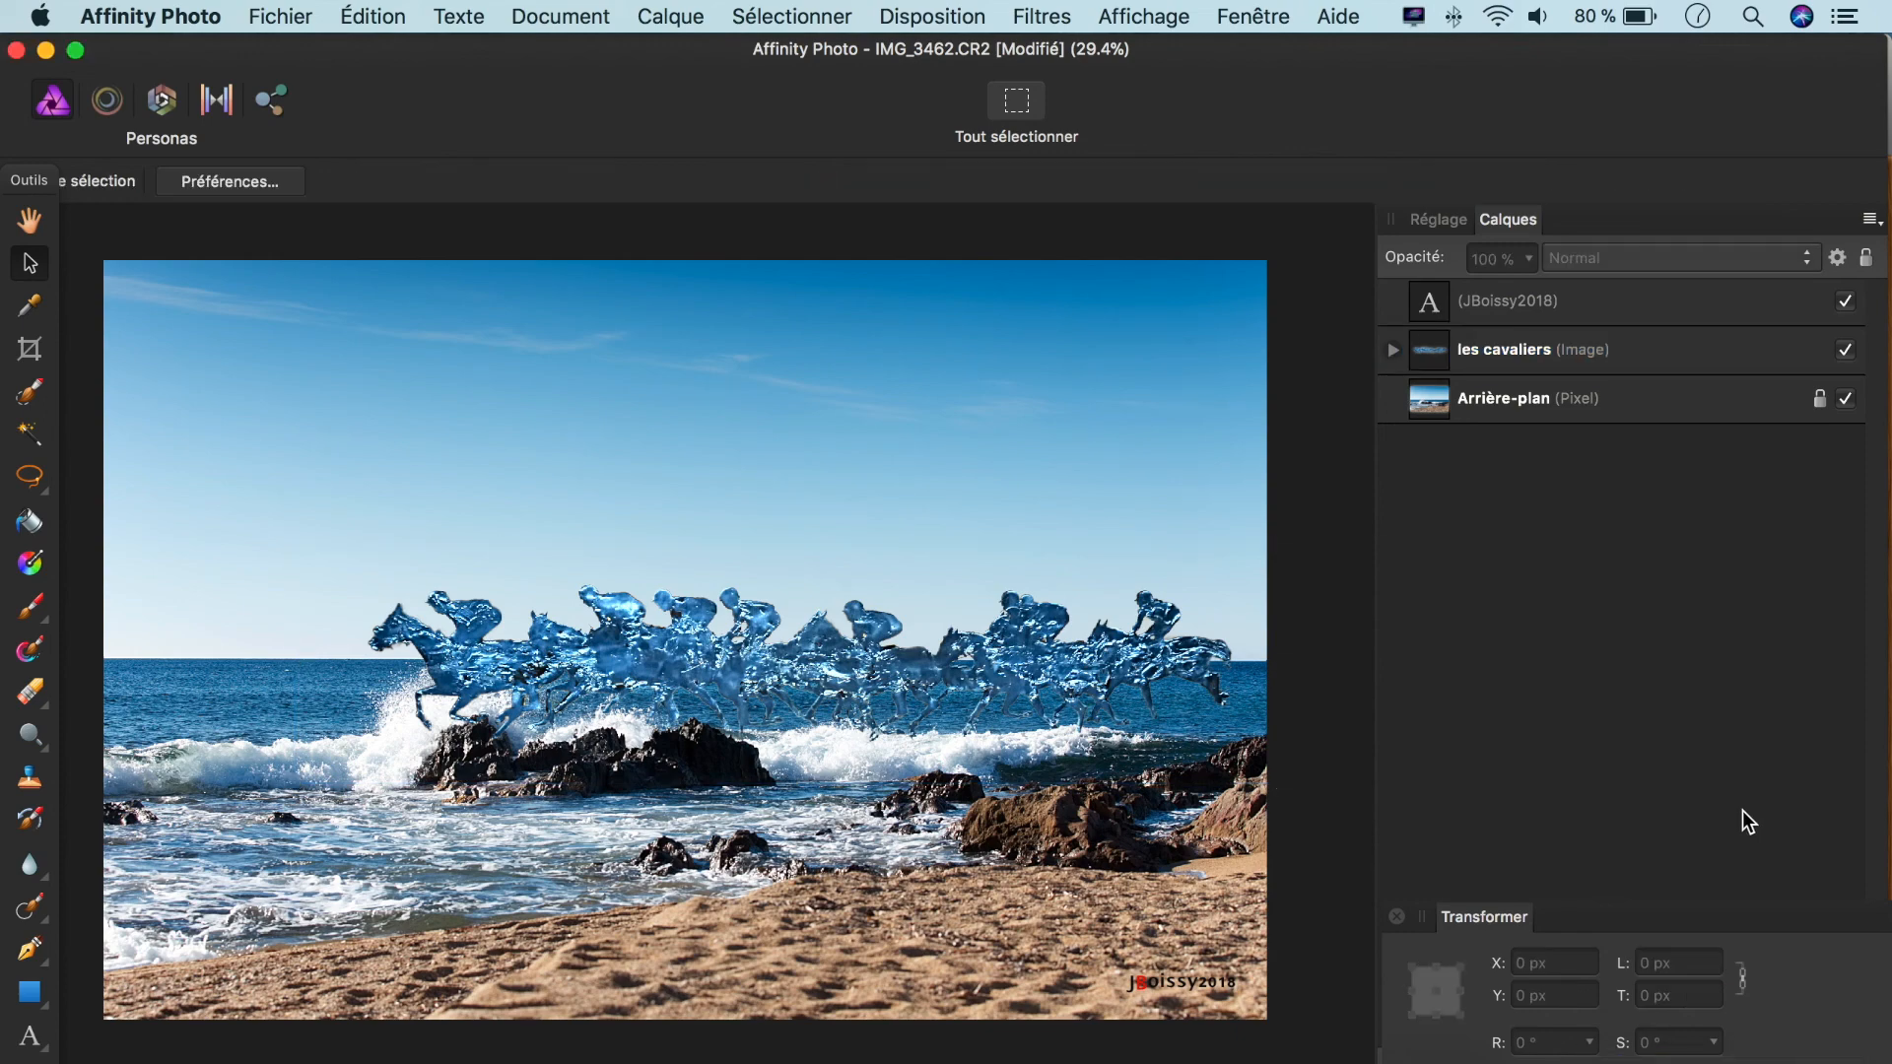